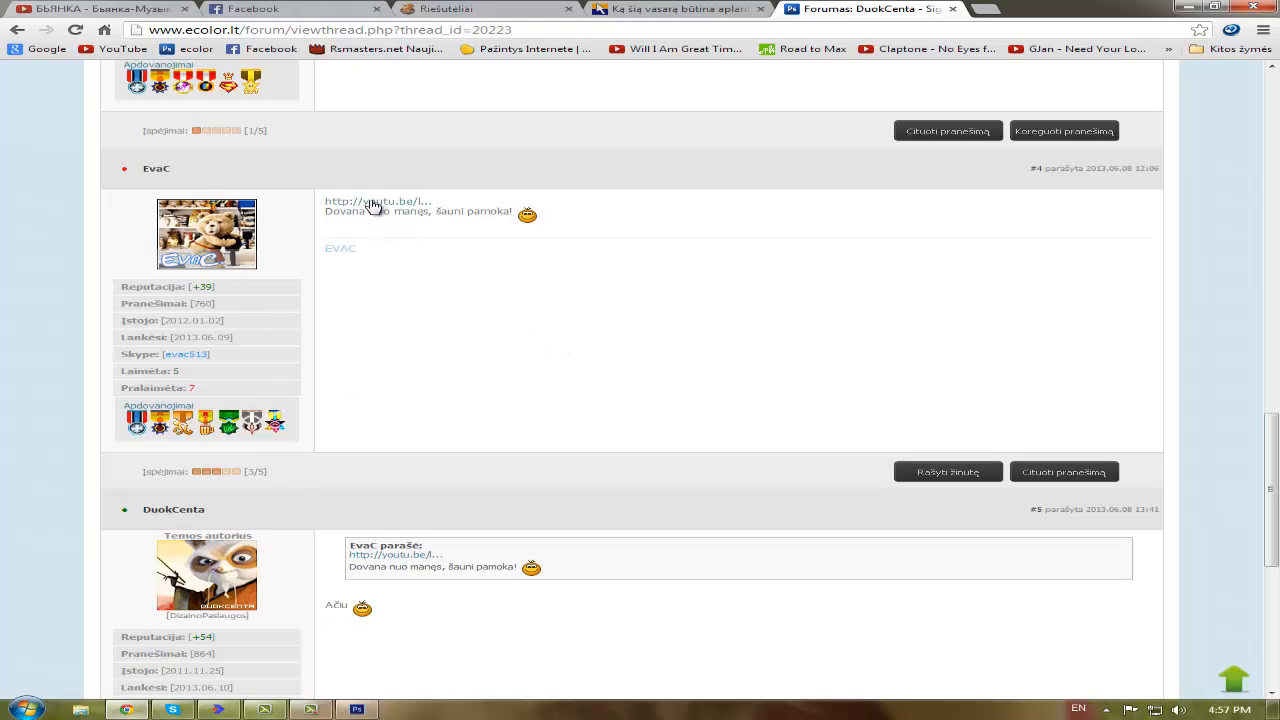
# - View the youtu.be video linked in forum post #4 in a new tab, close it and switch to Photoshop
pyautogui.rightClick(375, 203)
pyautogui.click(395, 215)
pyautogui.click(968, 8)
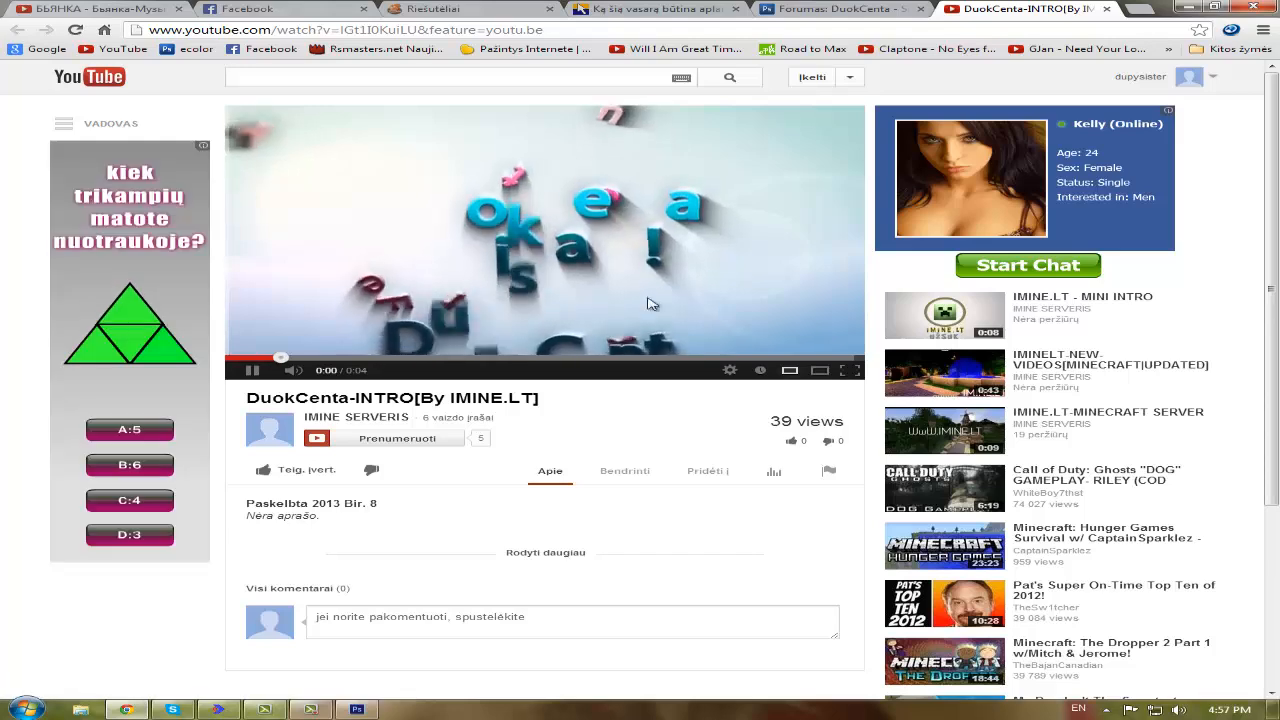
pyautogui.click(1107, 9)
pyautogui.click(955, 10)
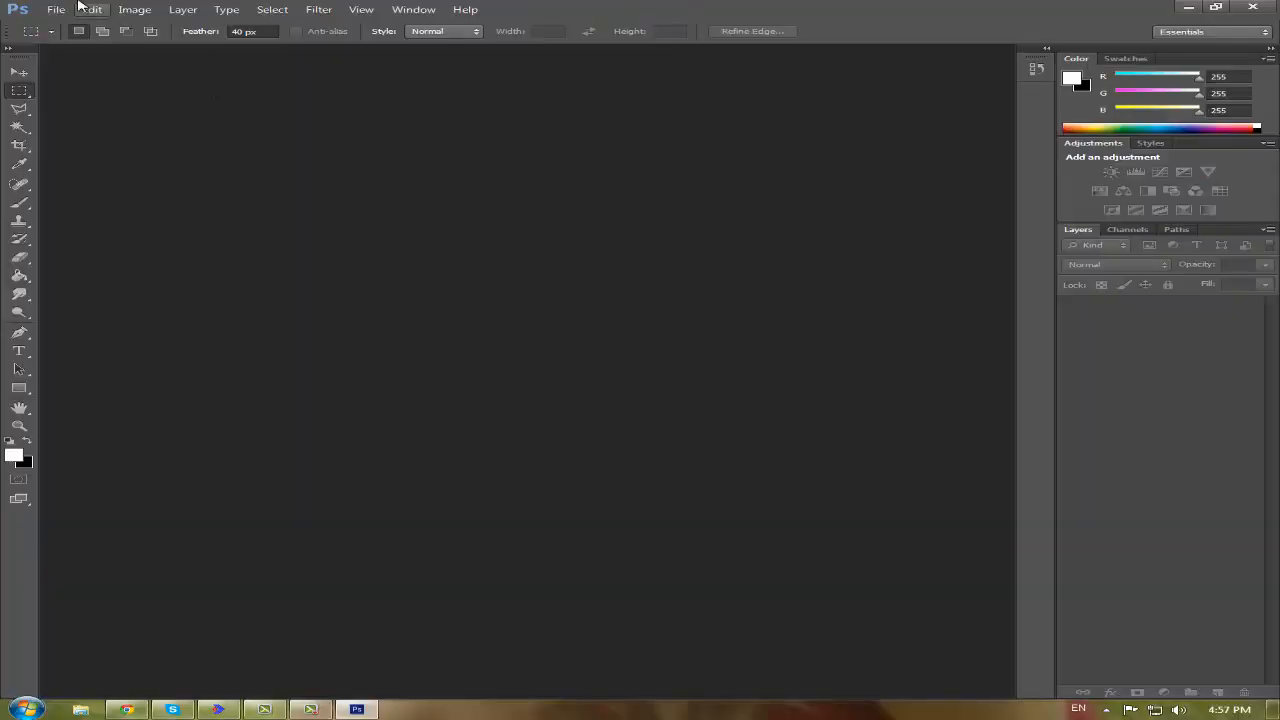
# - Start a new RGB document 800 pixels wide and 400 pixels high at 72 pixels/inch
pyautogui.click(56, 9)
pyautogui.click(70, 23)
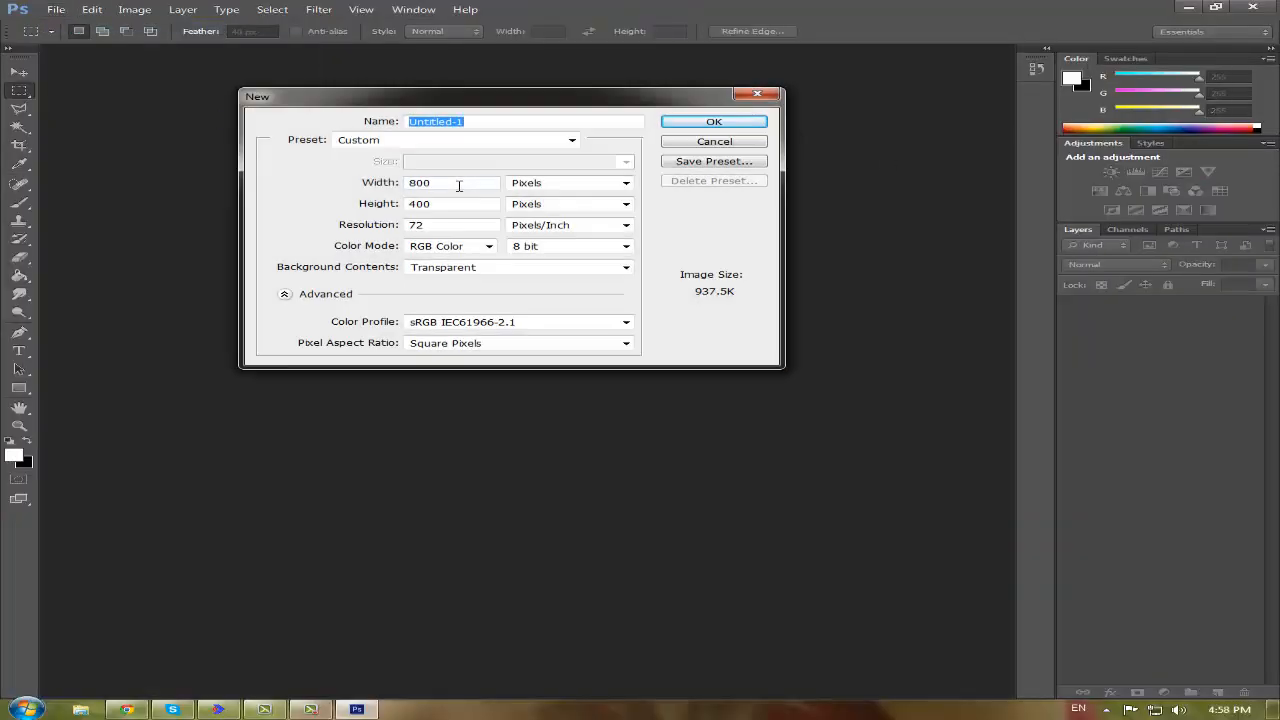
pyautogui.click(461, 184)
# - Try 32 bit colour depth with White background contents for the new document
pyautogui.click(556, 248)
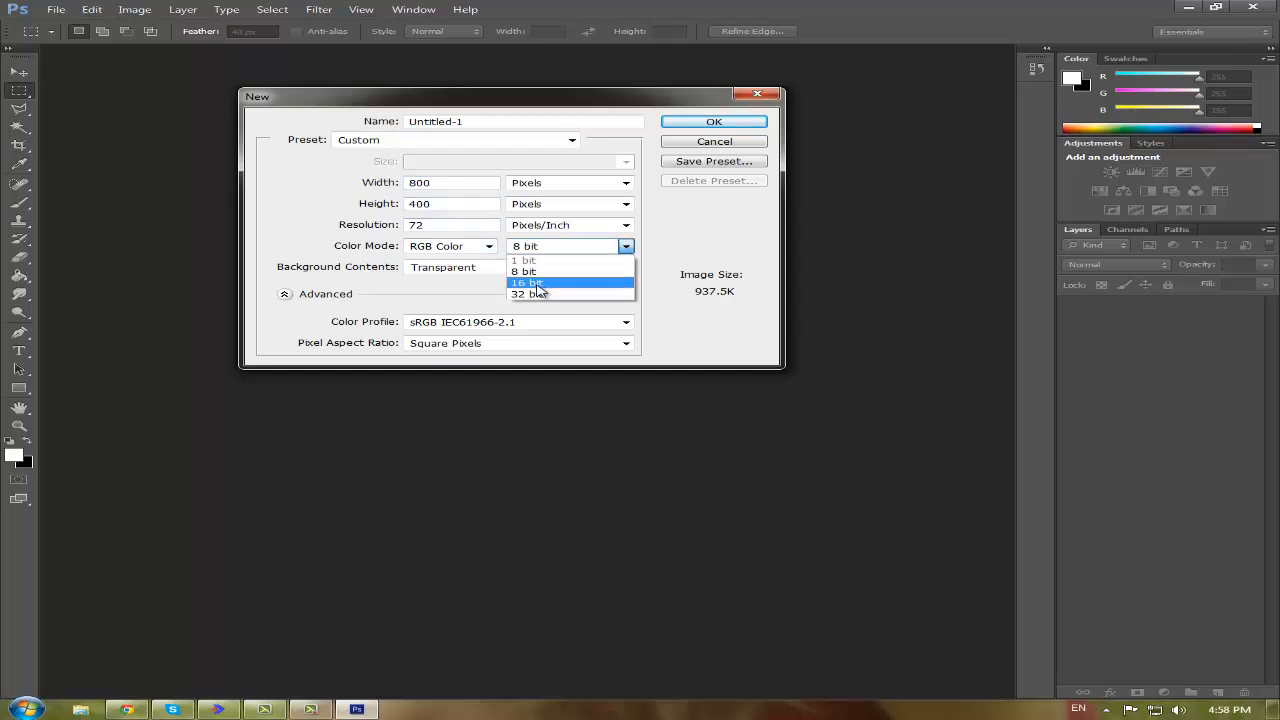
pyautogui.click(530, 291)
pyautogui.click(469, 269)
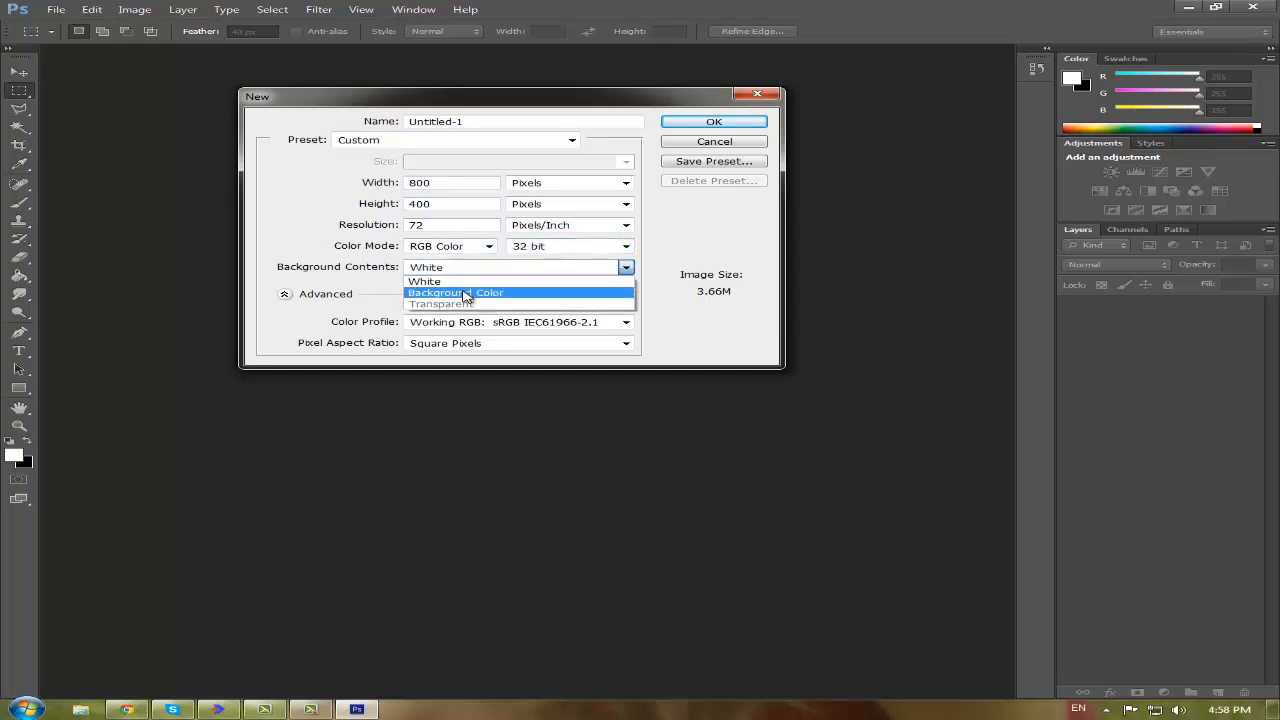
pyautogui.click(493, 281)
pyautogui.click(530, 248)
pyautogui.click(537, 251)
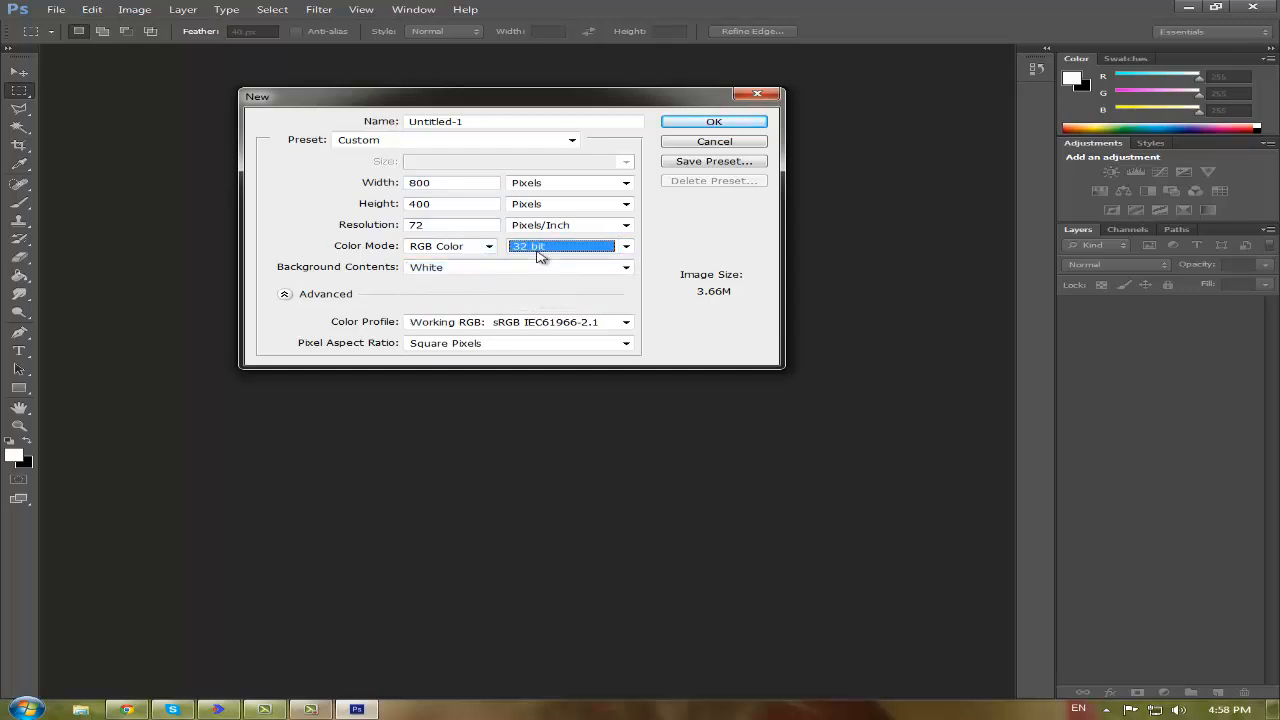
# - Set the new document to 8 bit with Transparent background contents and create it at 800 × 400 pixels
pyautogui.click(537, 251)
pyautogui.click(527, 271)
pyautogui.click(500, 268)
pyautogui.click(470, 304)
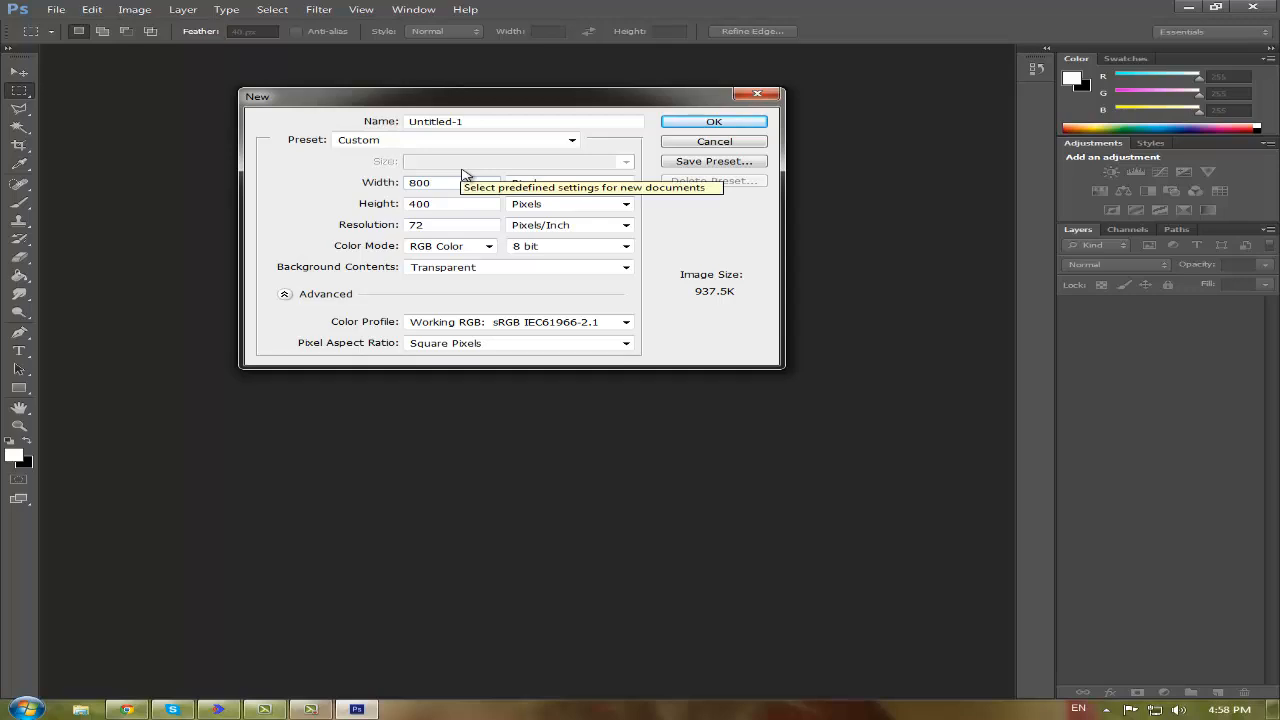
pyautogui.click(691, 117)
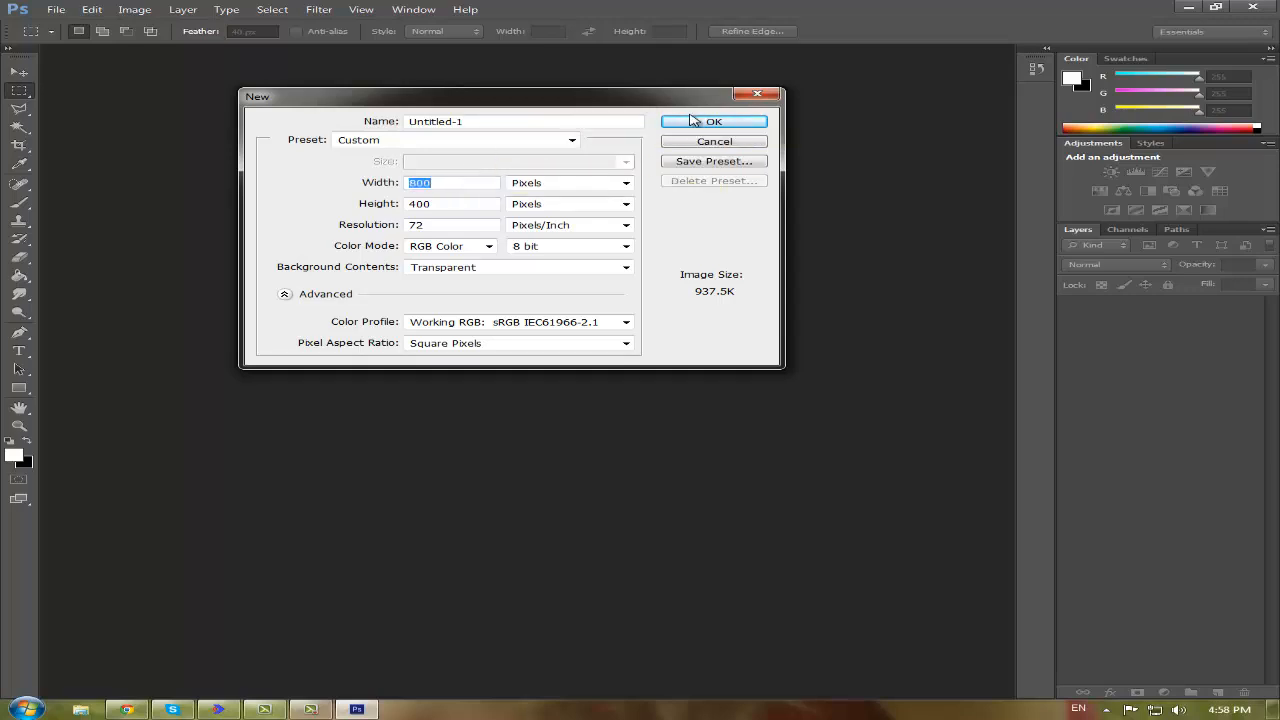
pyautogui.click(711, 122)
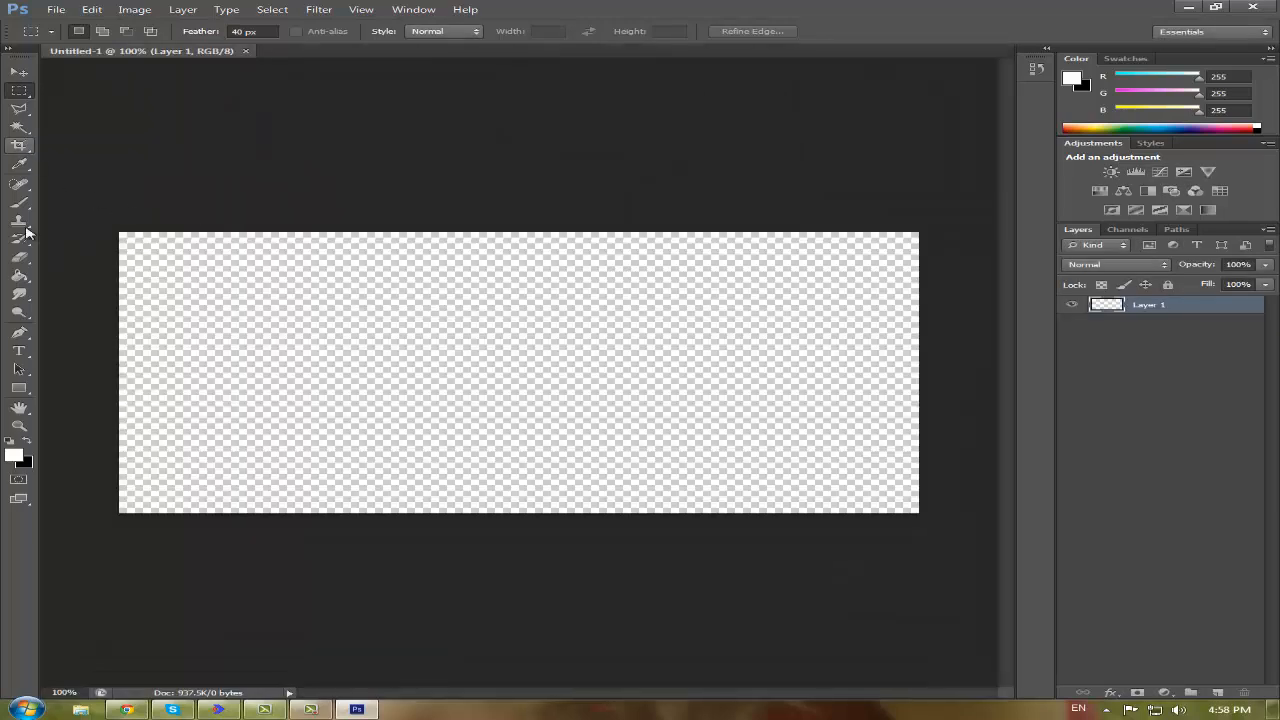
# - Set the foreground colour to light grey (RGB 228, 228, 228) with white behind it, and fill the empty layer with the grey
pyautogui.click(22, 455)
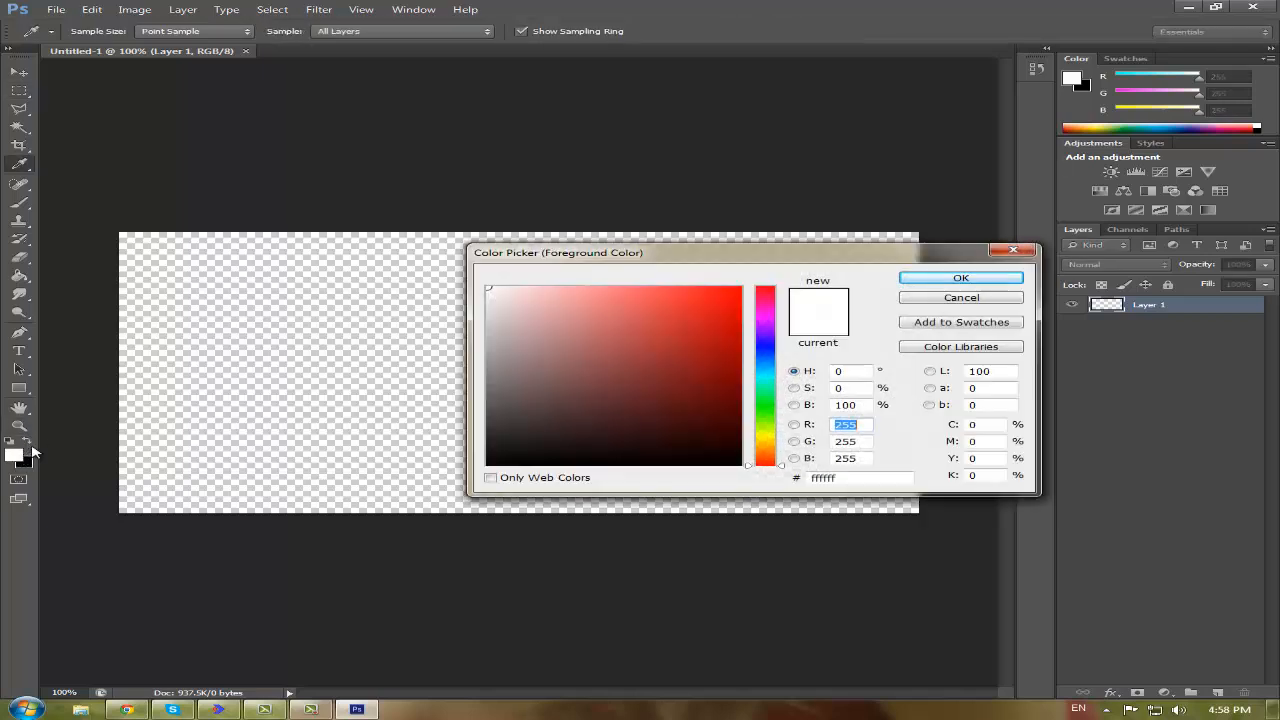
pyautogui.click(905, 298)
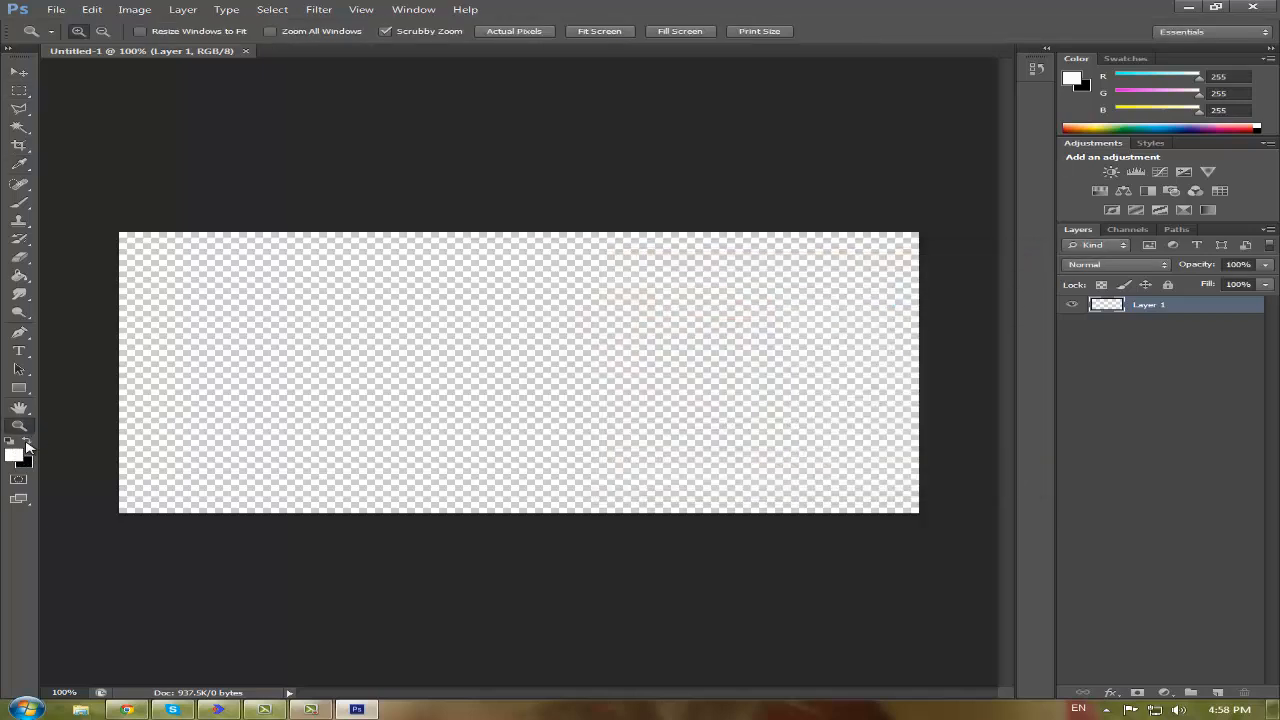
pyautogui.click(27, 442)
pyautogui.click(16, 455)
pyautogui.moveTo(714, 387); pyautogui.dragTo(445, 303)
pyautogui.click(960, 277)
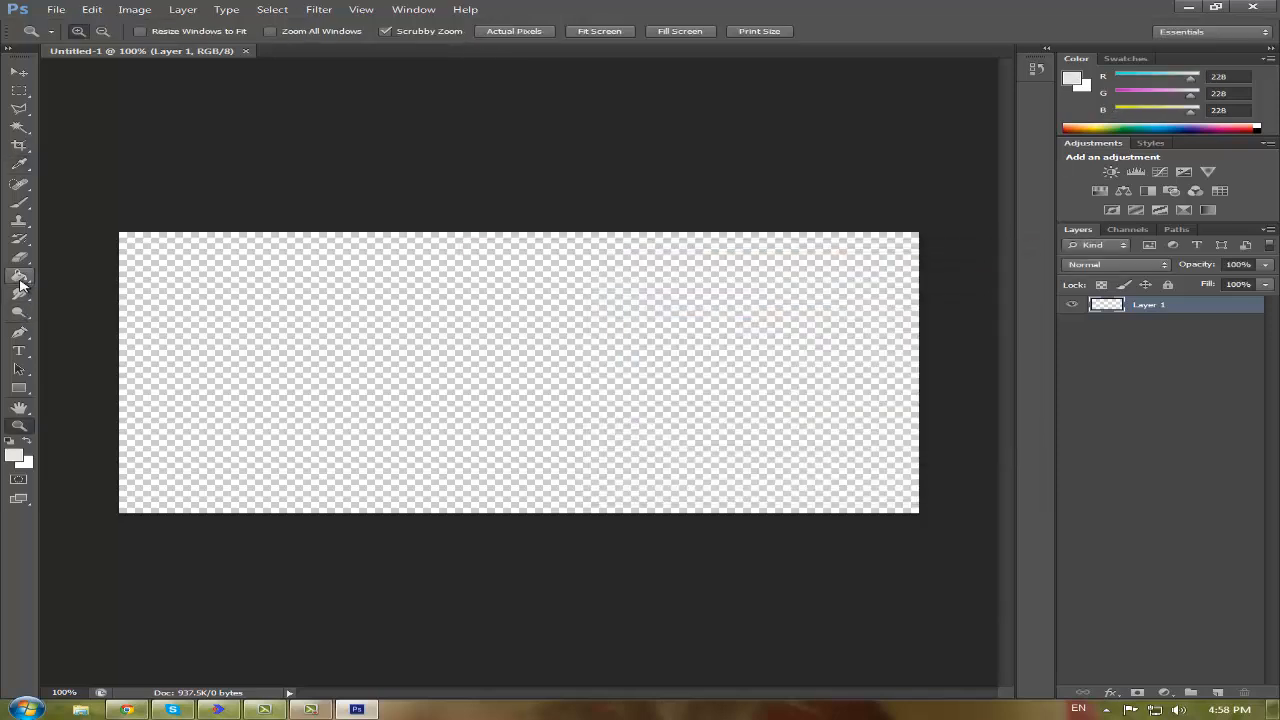
pyautogui.click(20, 280)
pyautogui.click(337, 340)
# - Apply the Despeckle filter to the grey layer and add noise with an amount of 3% and Uniform distribution
pyautogui.click(319, 9)
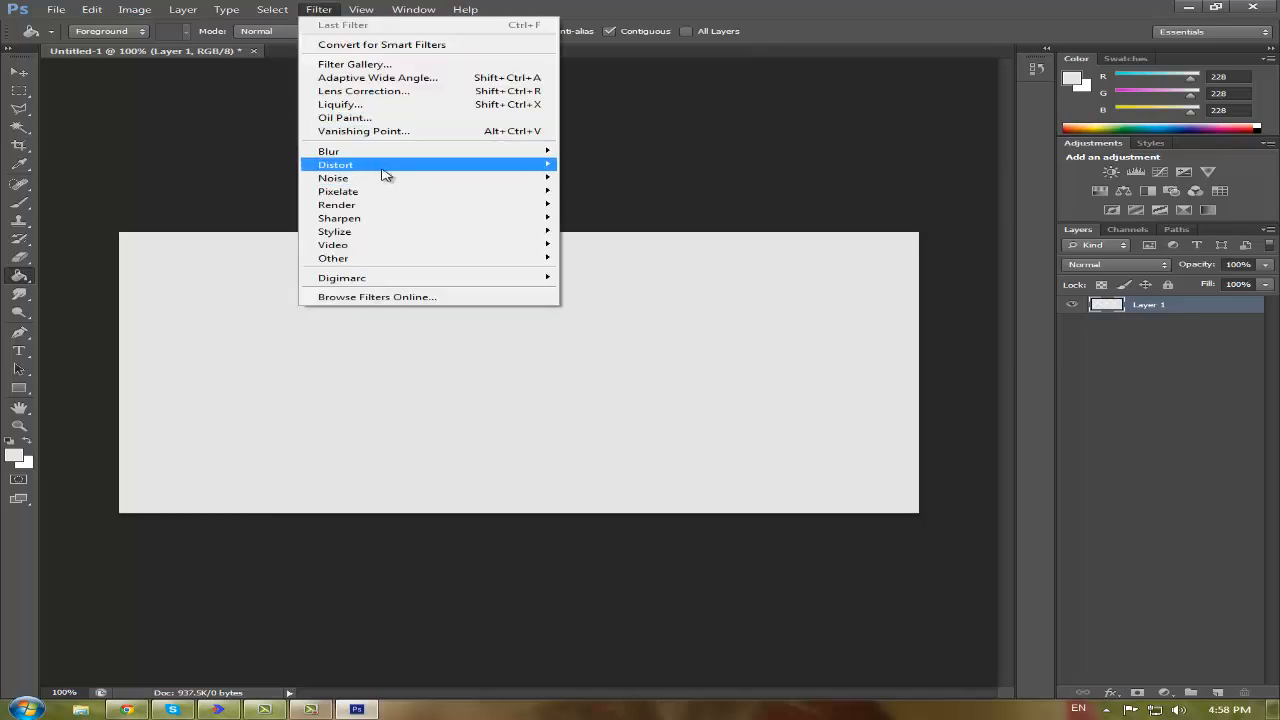
pyautogui.moveTo(520, 180)
pyautogui.click(605, 191)
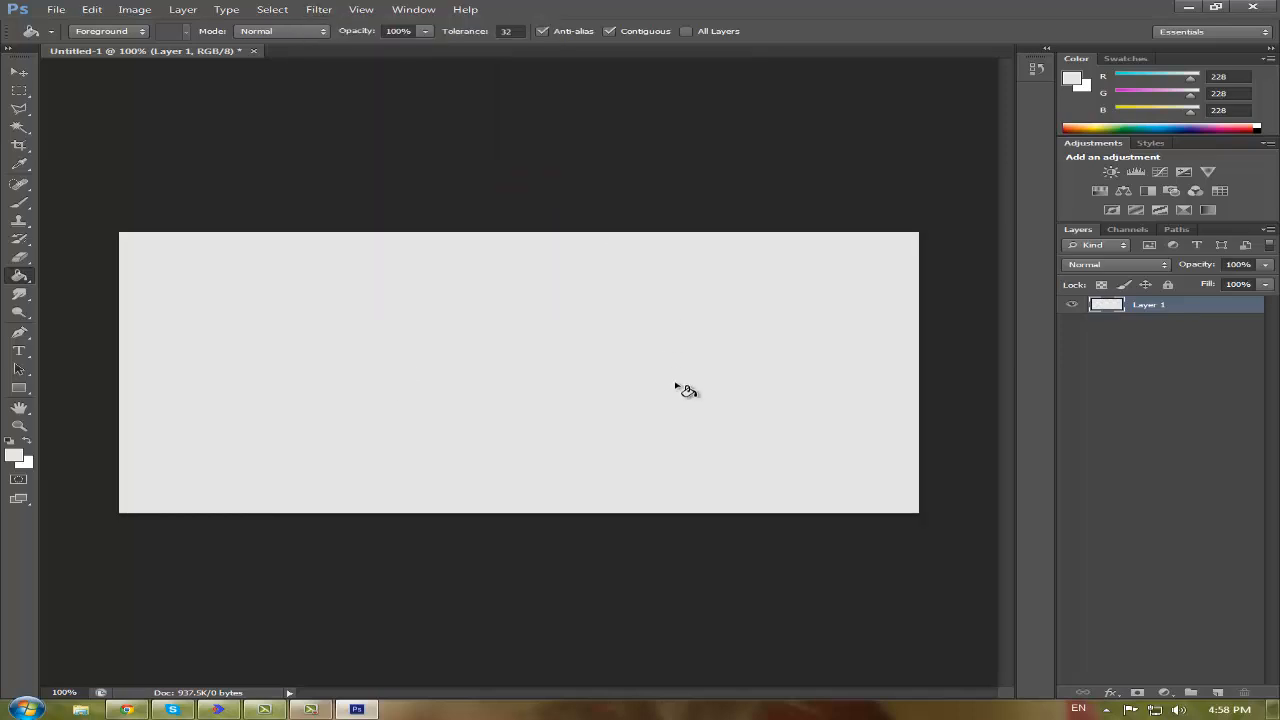
pyautogui.click(325, 10)
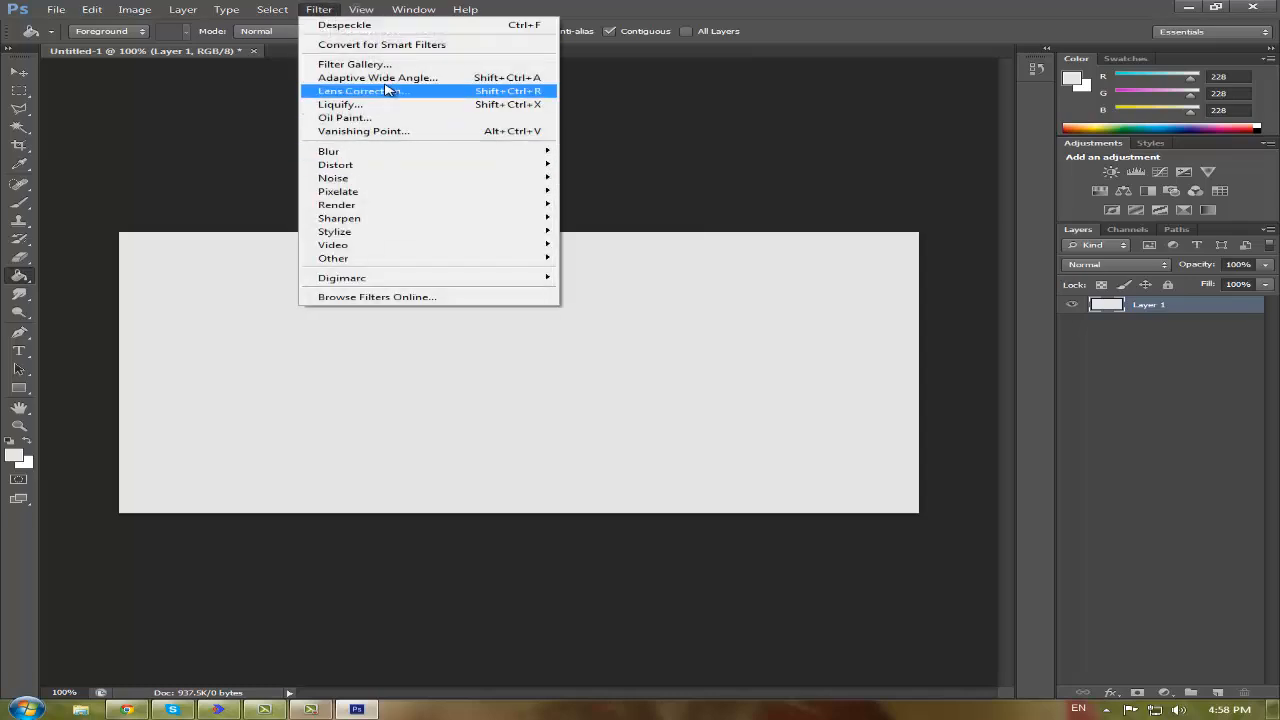
pyautogui.moveTo(390, 185)
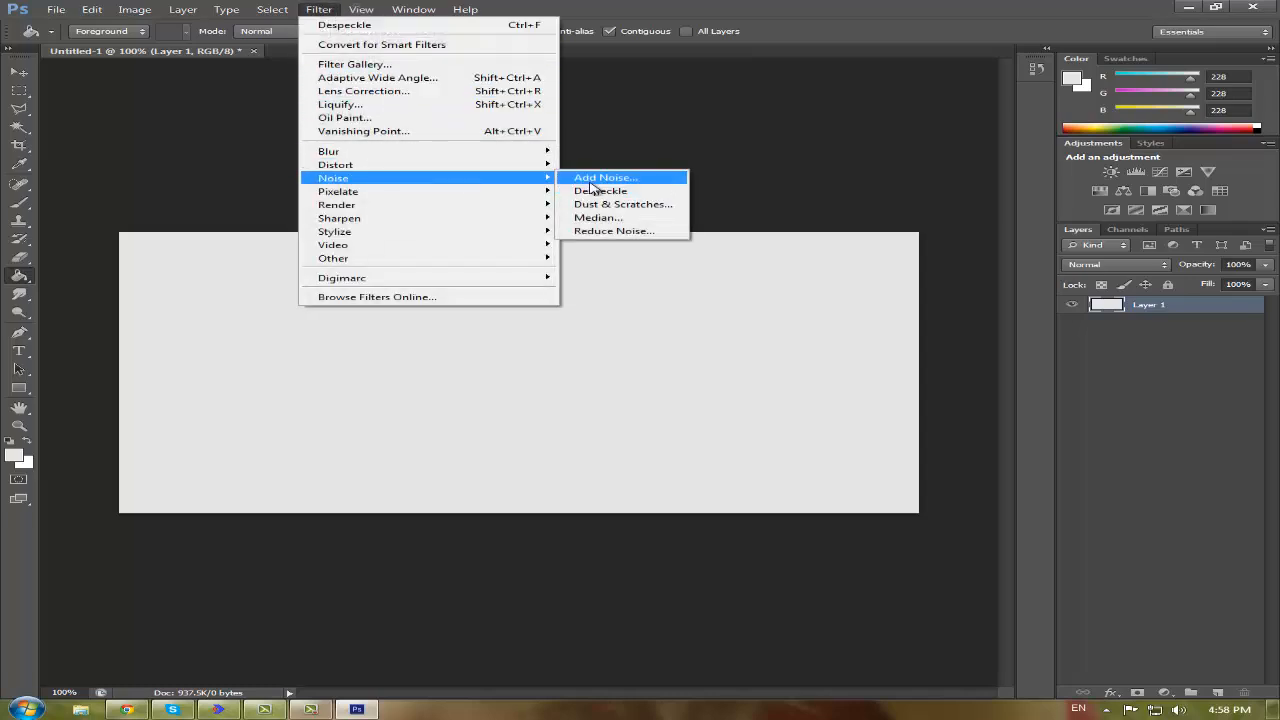
pyautogui.click(605, 177)
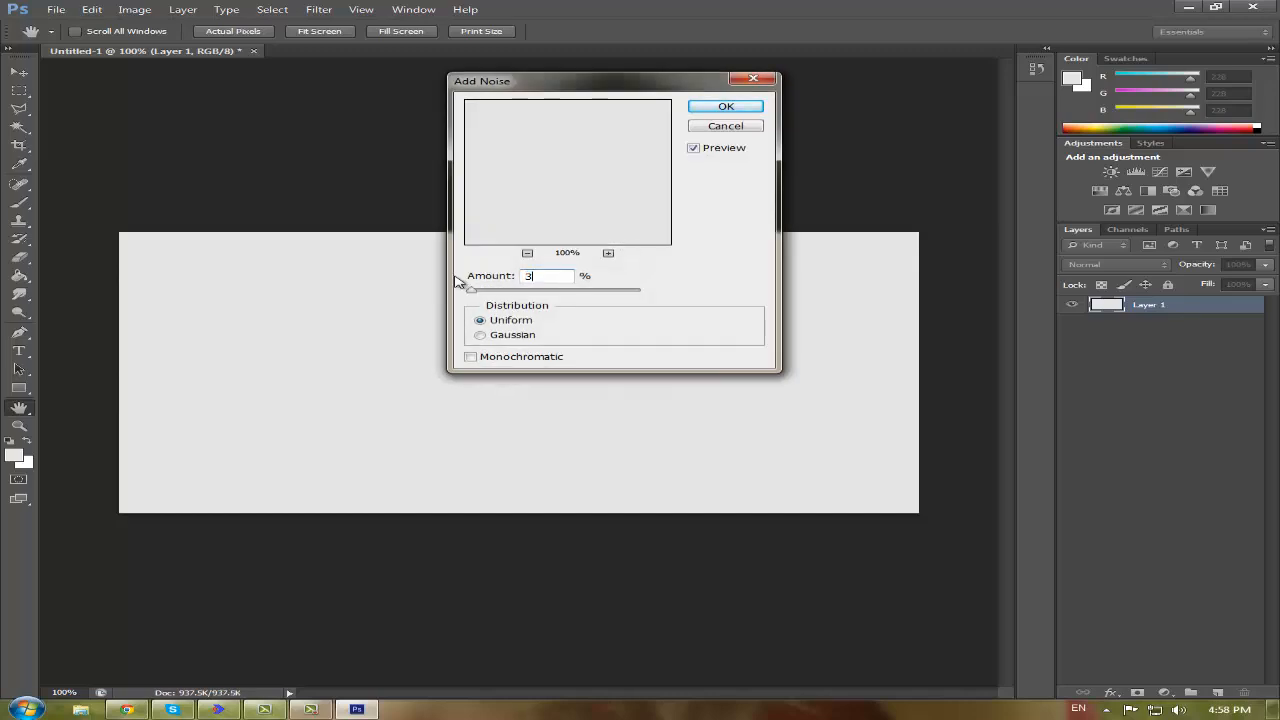
pyautogui.click(725, 106)
# - Draw a wide, thin rounded rectangle with a 2 px radius on a new layer and move it slightly left to centre it
pyautogui.click(19, 72)
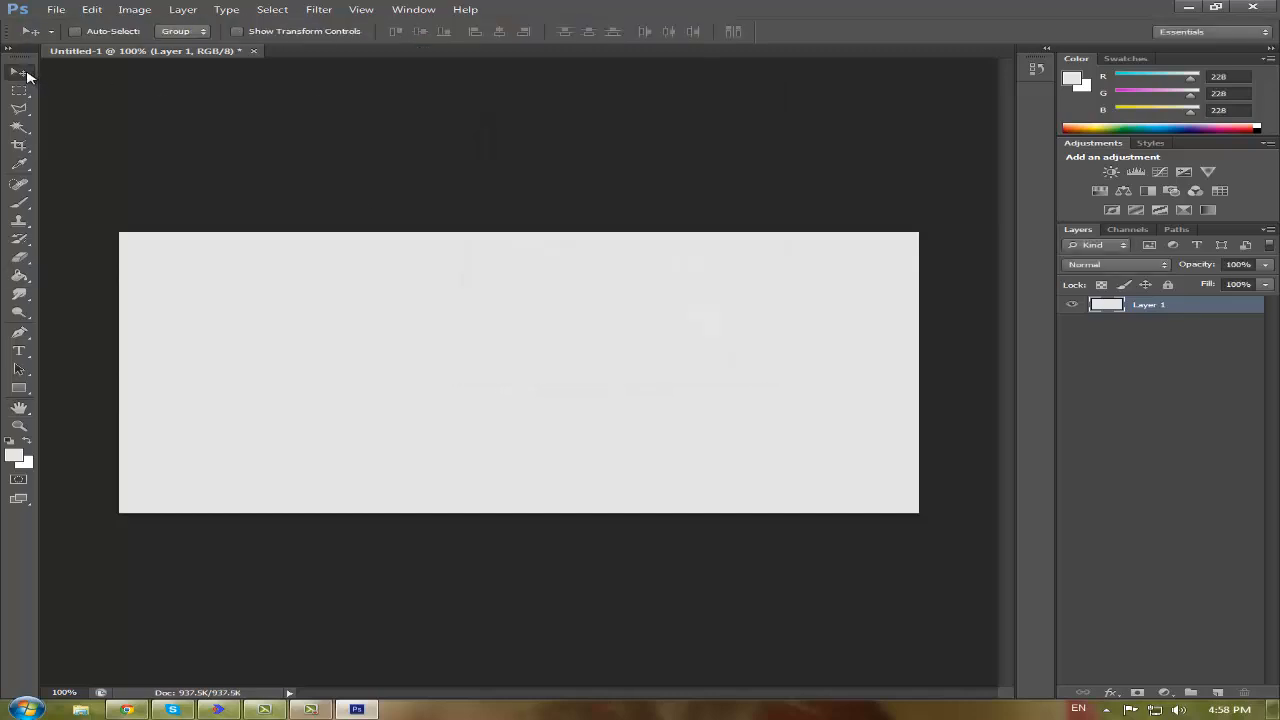
pyautogui.click(1208, 693)
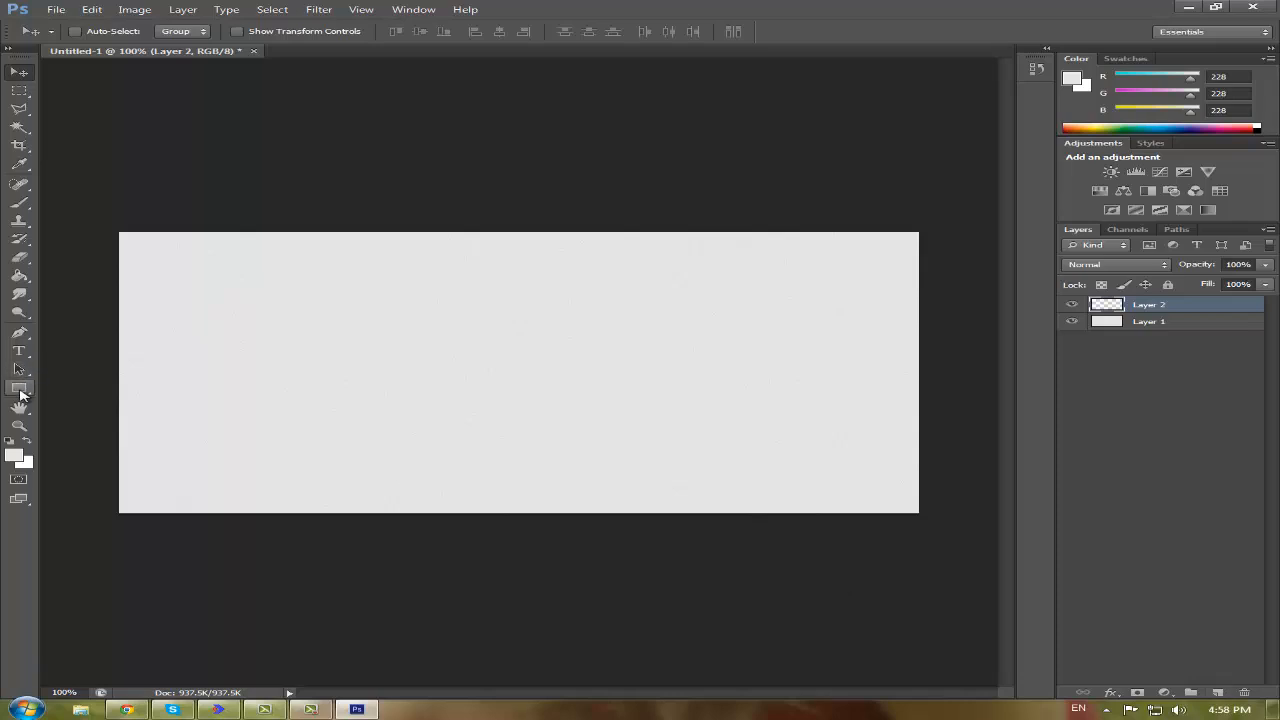
pyautogui.moveTo(19, 388); pyautogui.dragTo(63, 400)
pyautogui.click(87, 399)
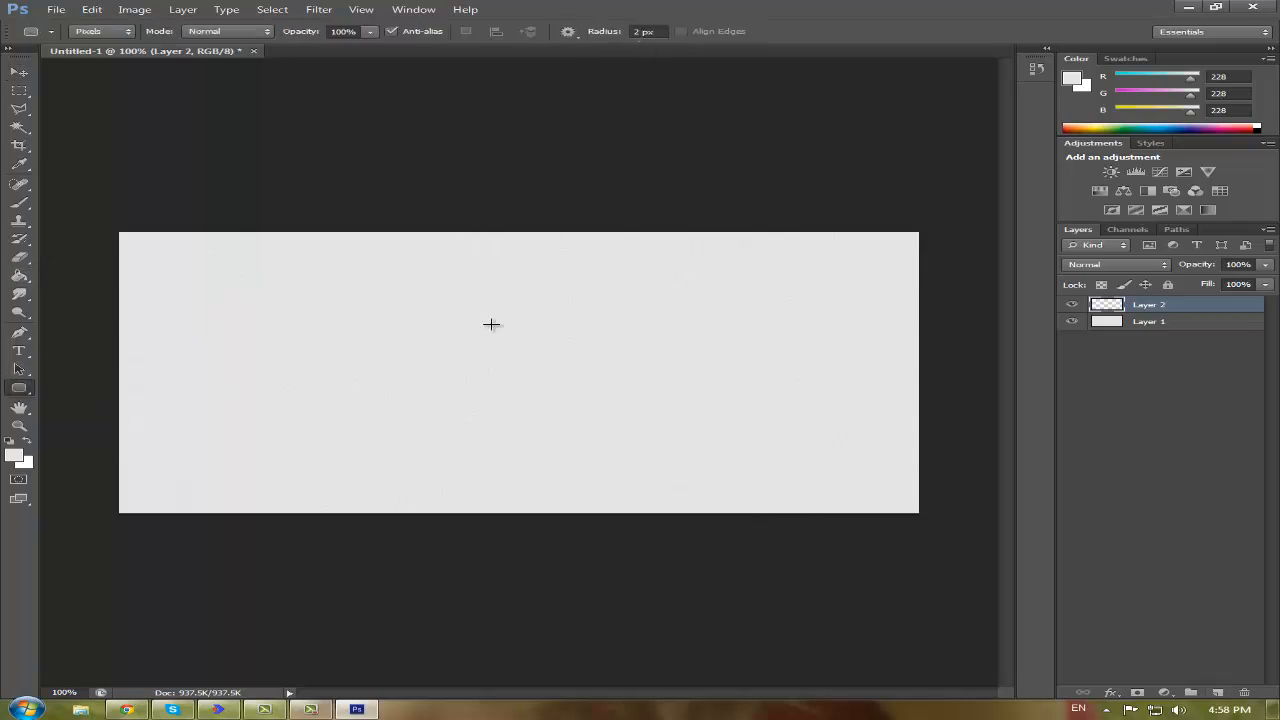
pyautogui.moveTo(312, 339); pyautogui.dragTo(738, 383)
pyautogui.click(20, 73)
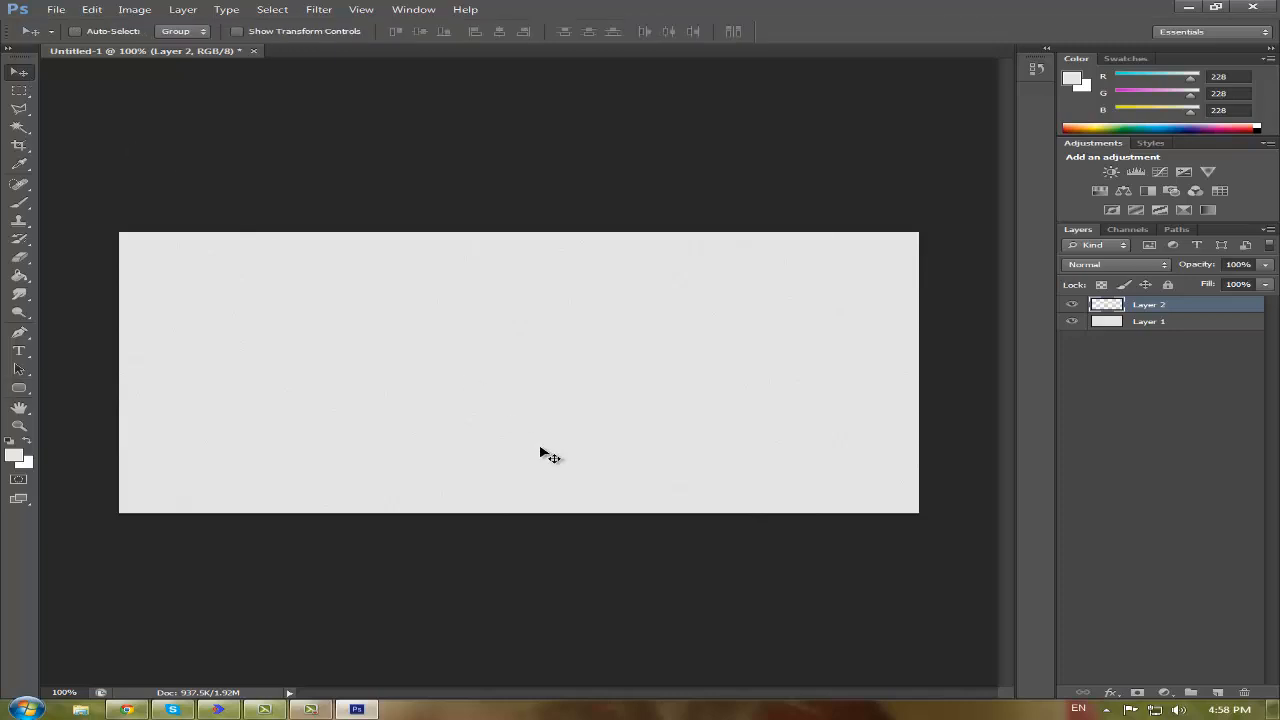
pyautogui.moveTo(543, 452); pyautogui.dragTo(530, 452)
# - Enable a Gradient Overlay in the layer style of the rounded rectangle's layer and show its settings
pyautogui.rightClick(1115, 303)
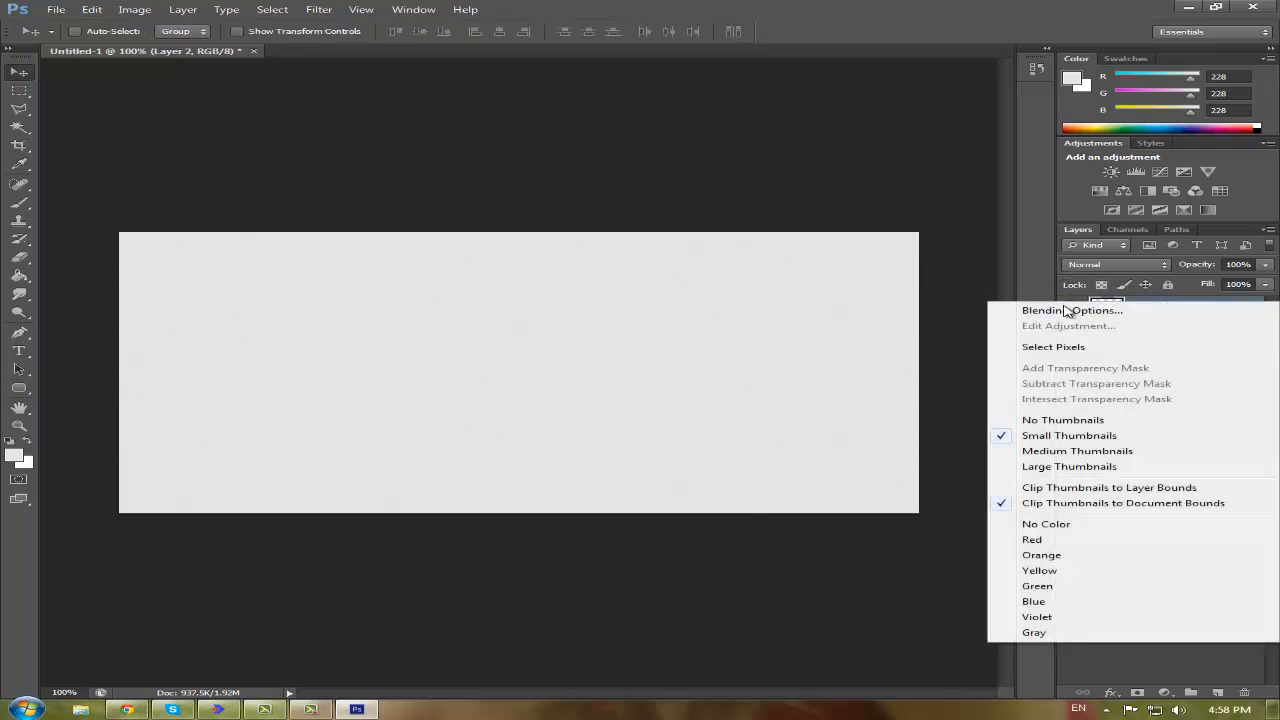
pyautogui.click(1060, 310)
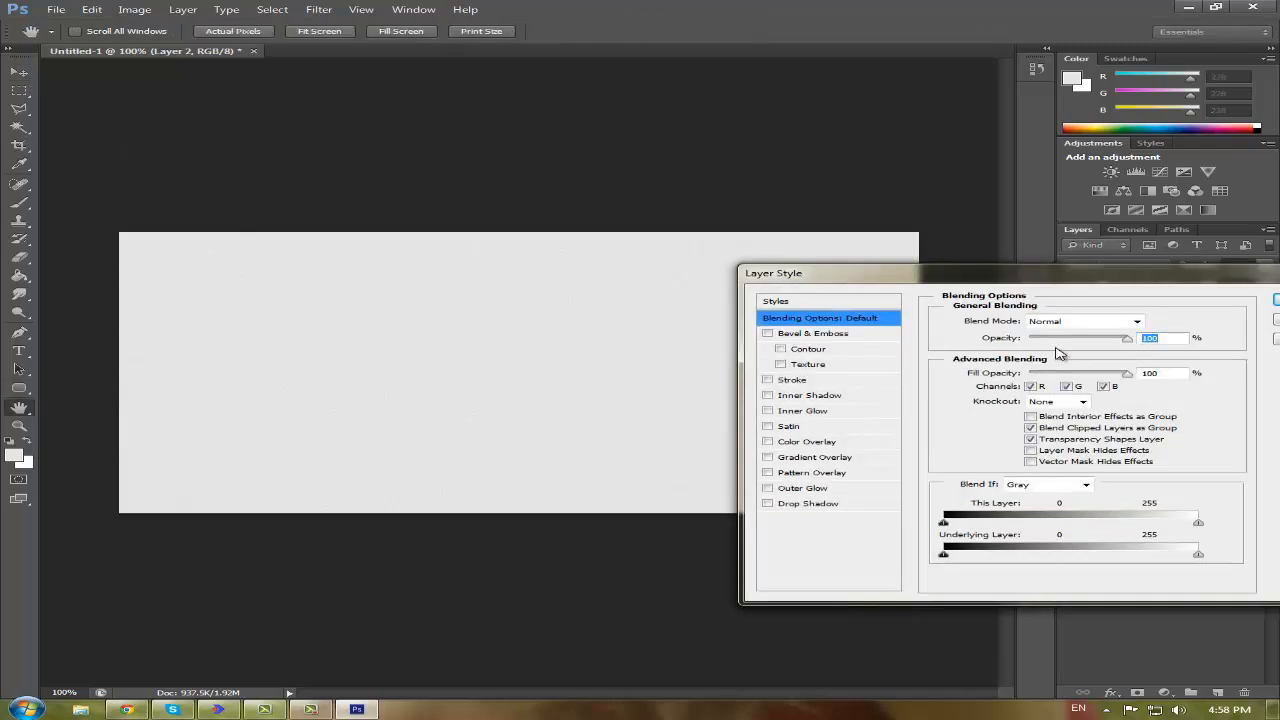
pyautogui.moveTo(936, 282); pyautogui.dragTo(996, 268)
pyautogui.click(834, 454)
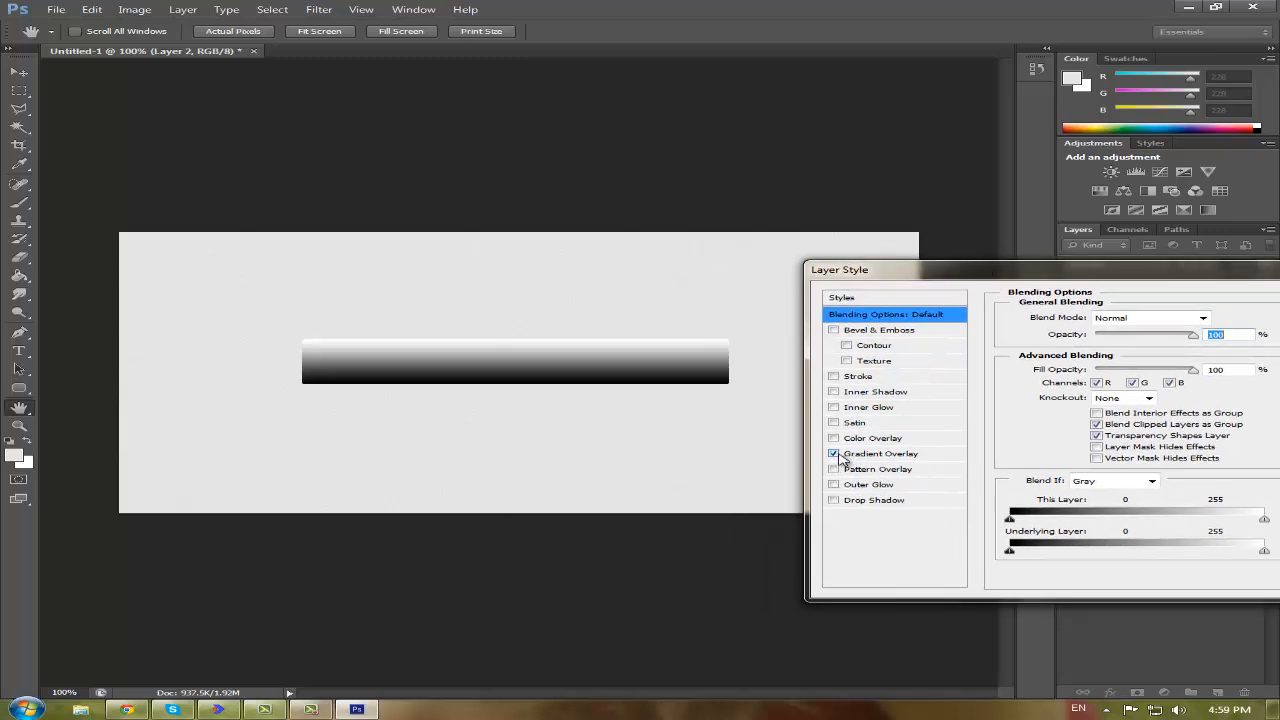
pyautogui.click(857, 456)
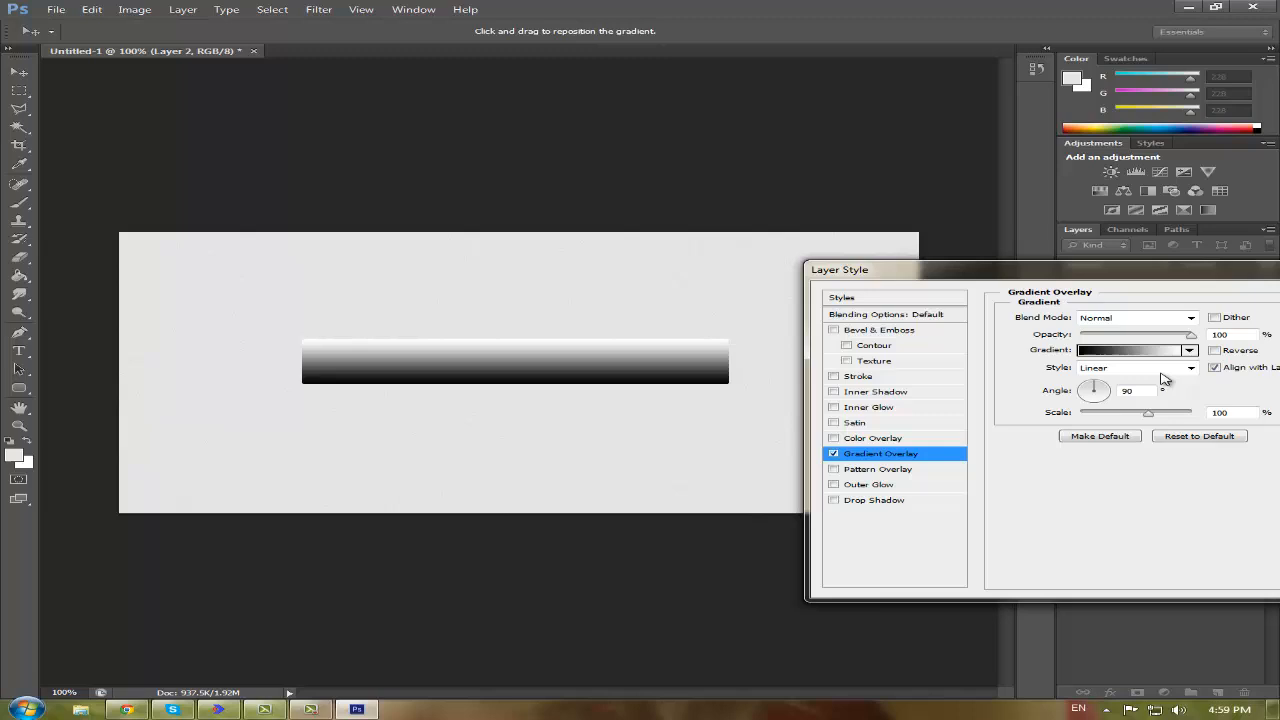
# - Change the overlay gradient's black colour stop to dark blue #0083ae
pyautogui.click(1118, 360)
pyautogui.moveTo(820, 177); pyautogui.dragTo(960, 178)
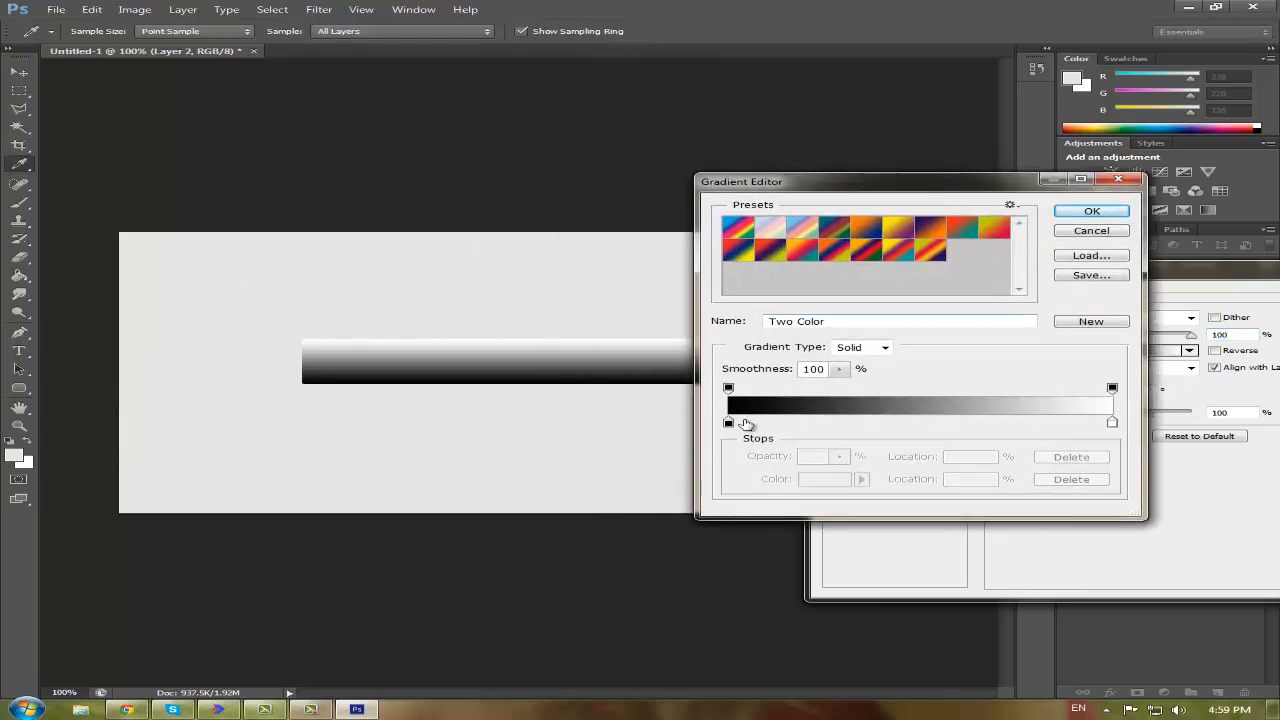
pyautogui.moveTo(866, 190); pyautogui.dragTo(887, 236)
pyautogui.doubleClick(777, 428)
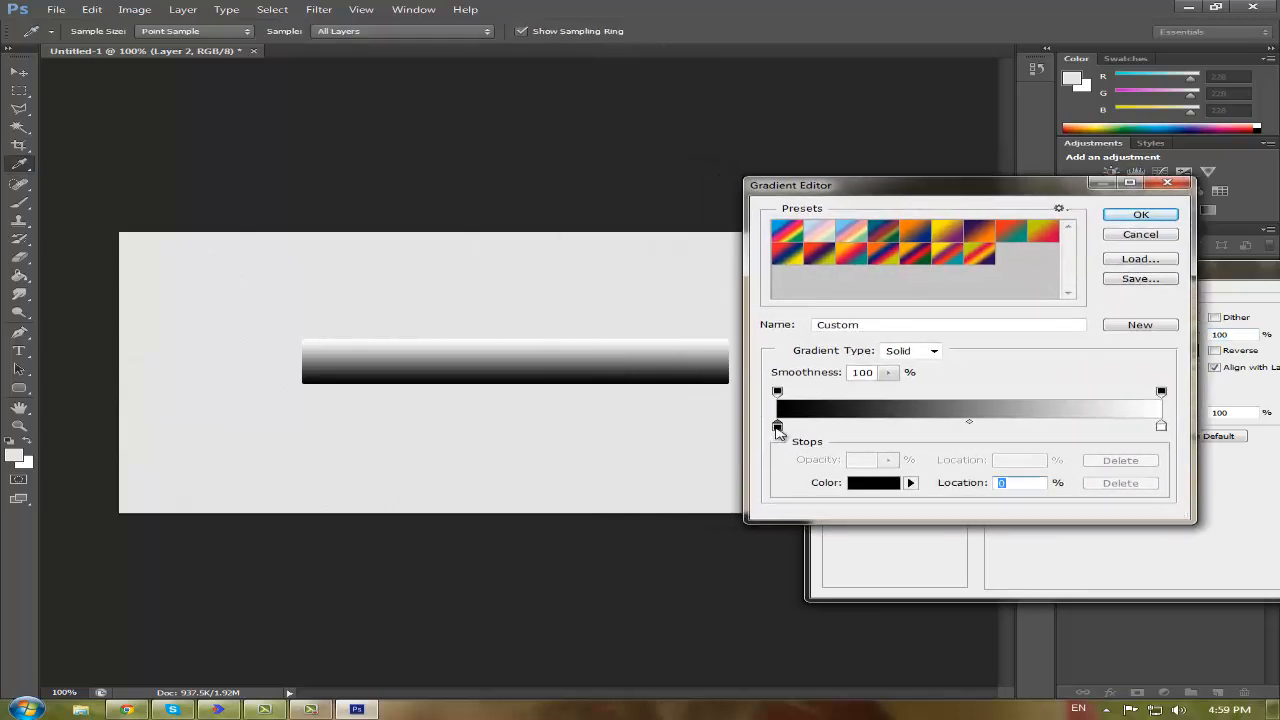
pyautogui.moveTo(745, 257); pyautogui.dragTo(946, 270)
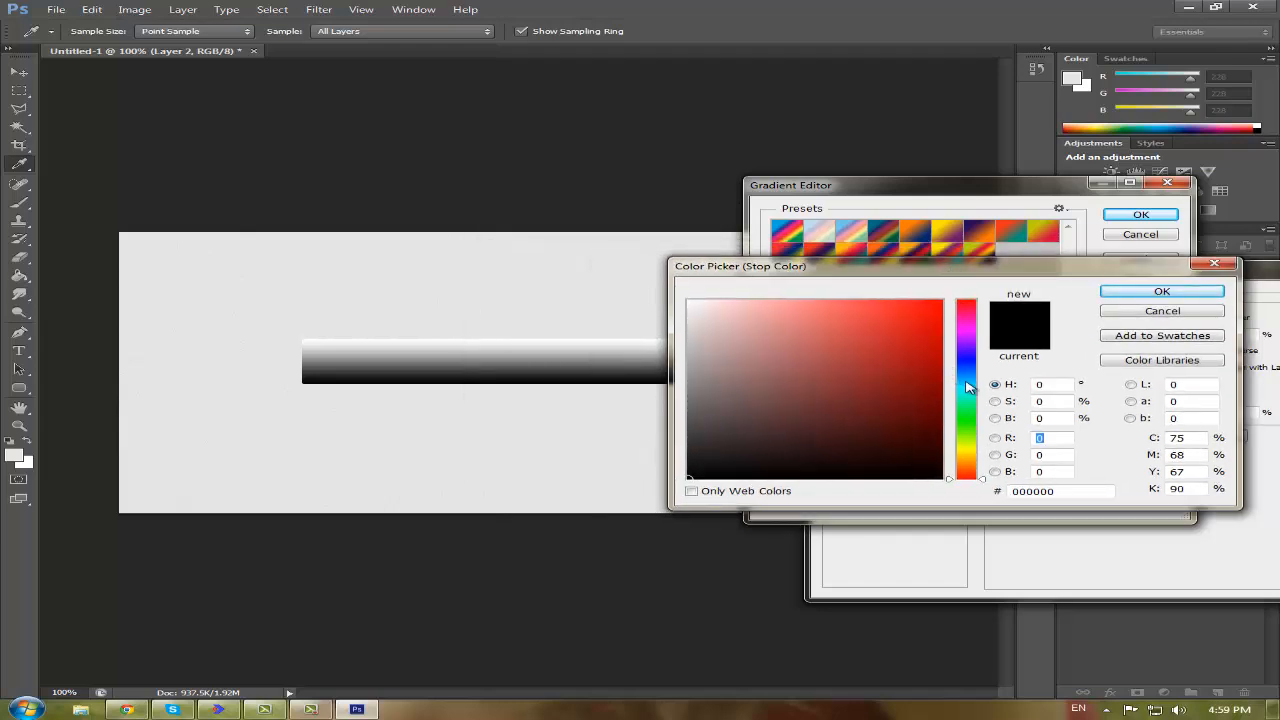
pyautogui.moveTo(968, 387); pyautogui.dragTo(952, 357)
pyautogui.click(1162, 291)
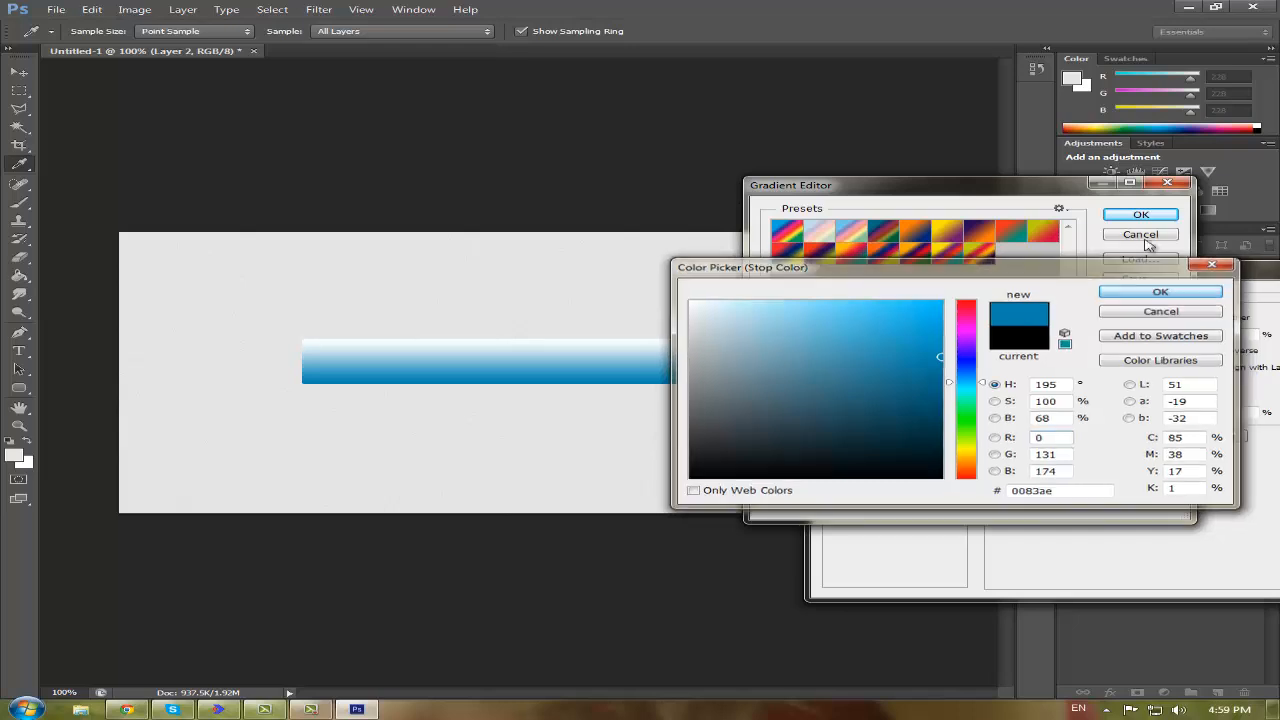
pyautogui.click(1140, 214)
# - Change the overlay gradient's white colour stop to bright blue #00d2ff and apply the layer style
pyautogui.moveTo(1197, 266); pyautogui.dragTo(1159, 268)
pyautogui.click(1118, 356)
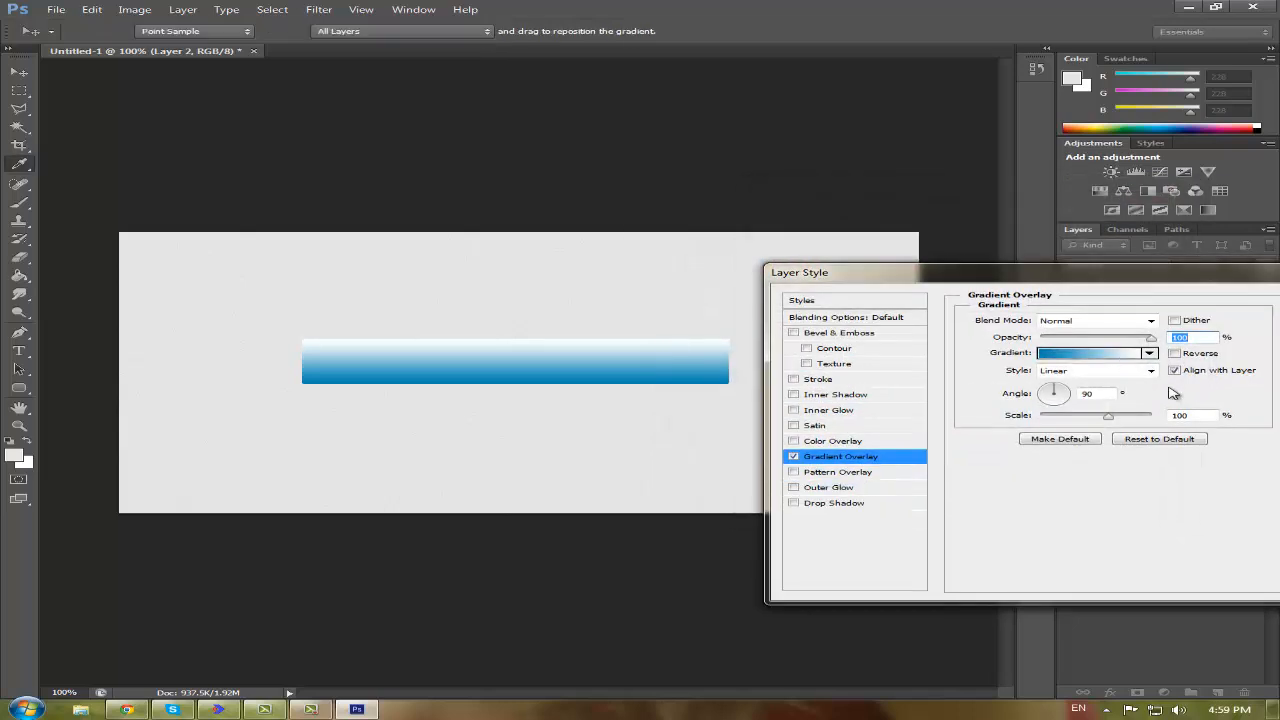
pyautogui.click(1161, 427)
pyautogui.click(873, 482)
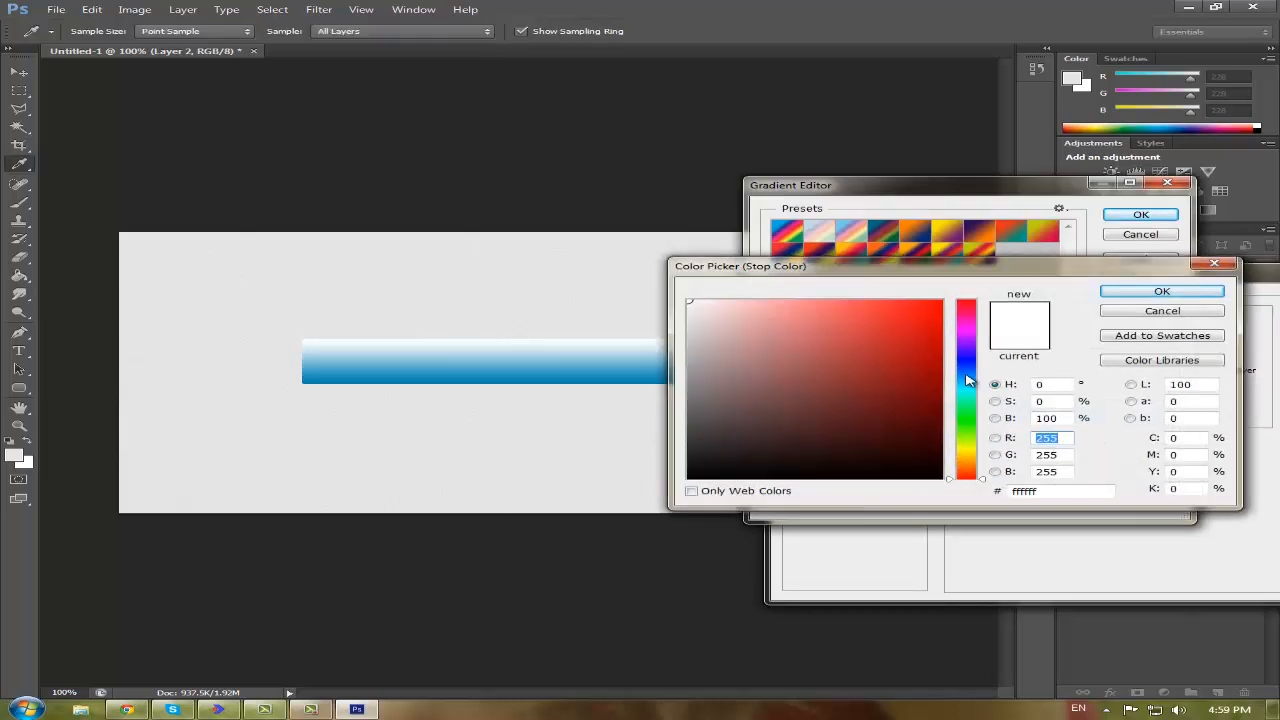
pyautogui.click(967, 376)
pyautogui.moveTo(978, 370); pyautogui.dragTo(986, 386)
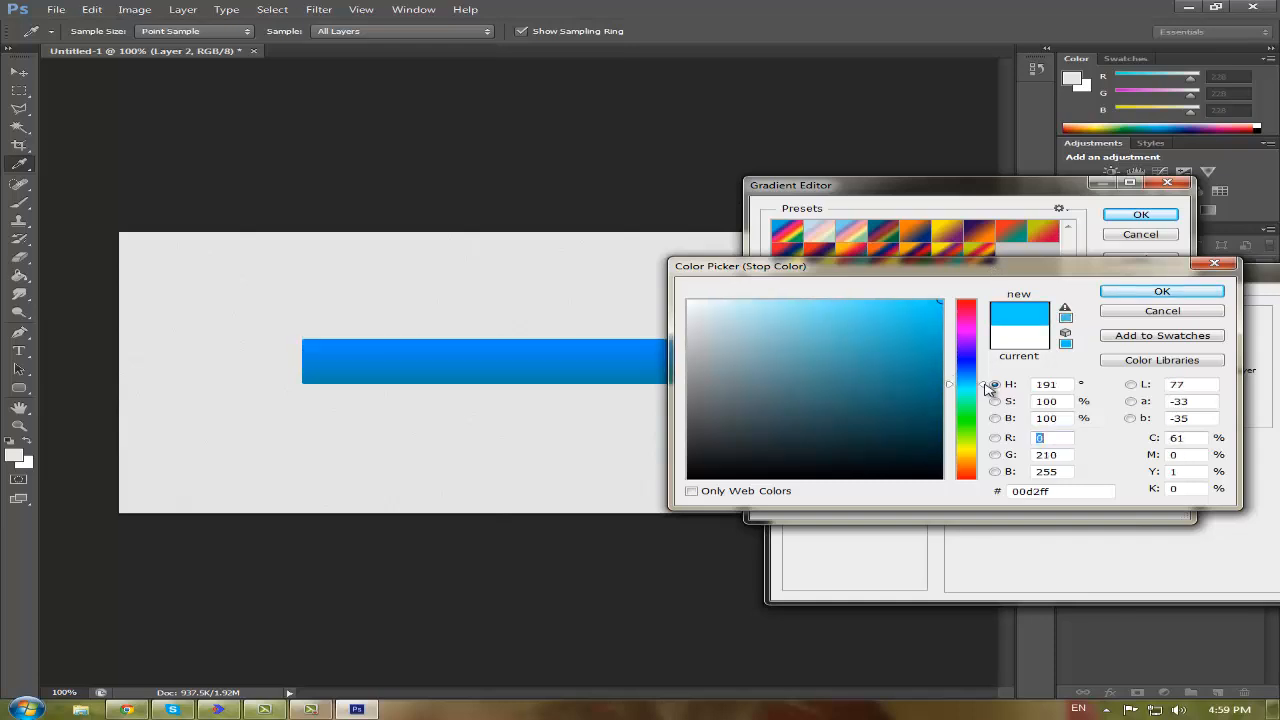
pyautogui.click(1158, 291)
pyautogui.press('Return')
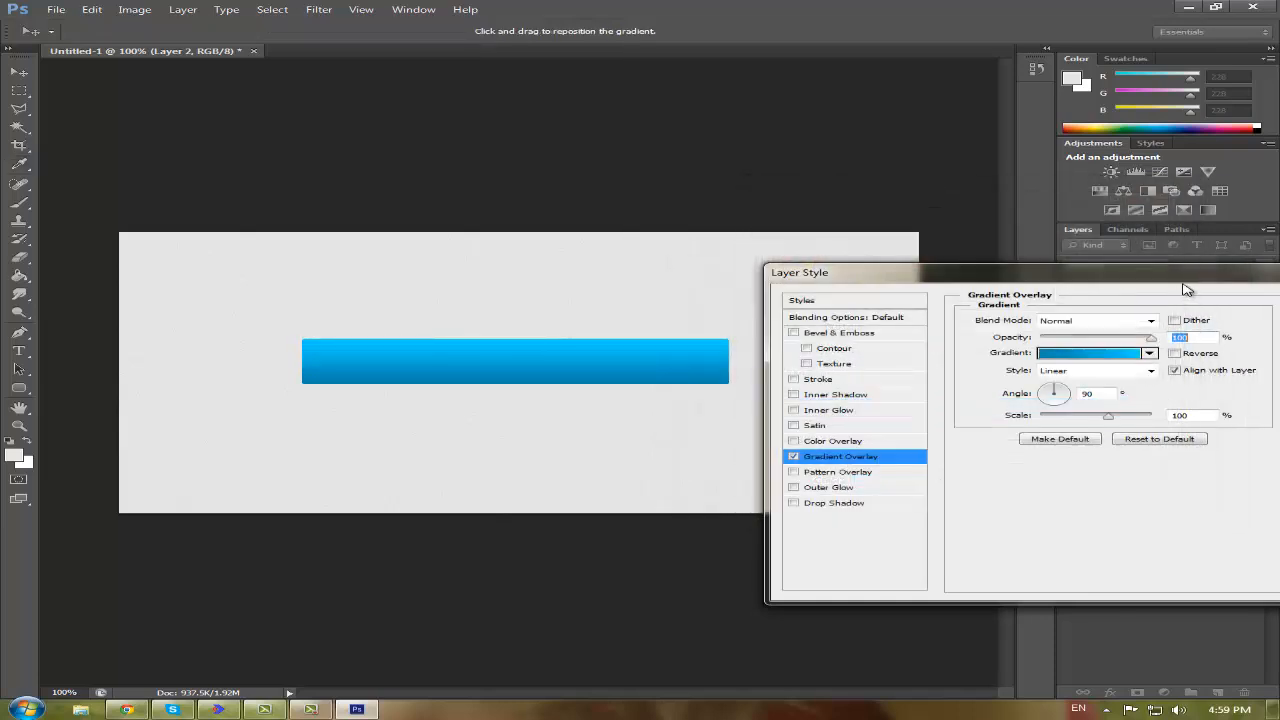
pyautogui.click(1157, 291)
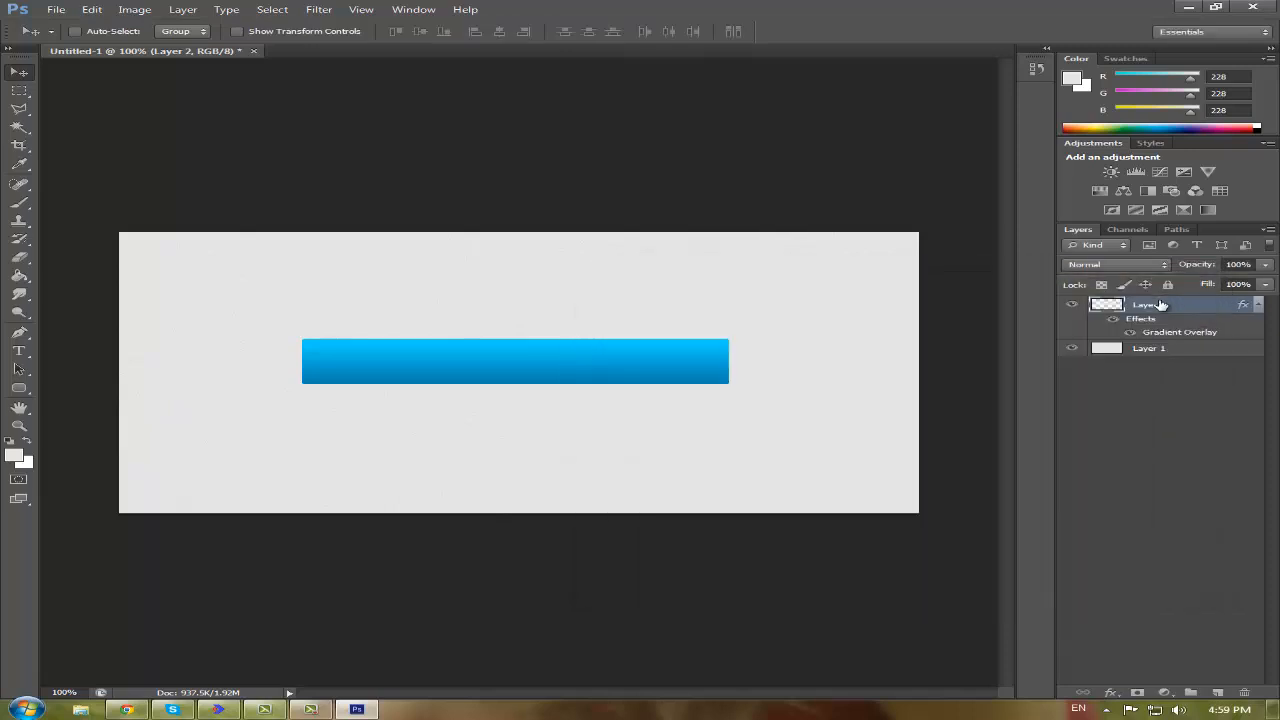
# - Merge the blue bar's layer with a duplicate of itself and nudge the merged bar slightly left and down
pyautogui.hotkey('ctrl', 'j')
pyautogui.keyDown('shift'); pyautogui.click(1178, 349); pyautogui.keyUp('shift')
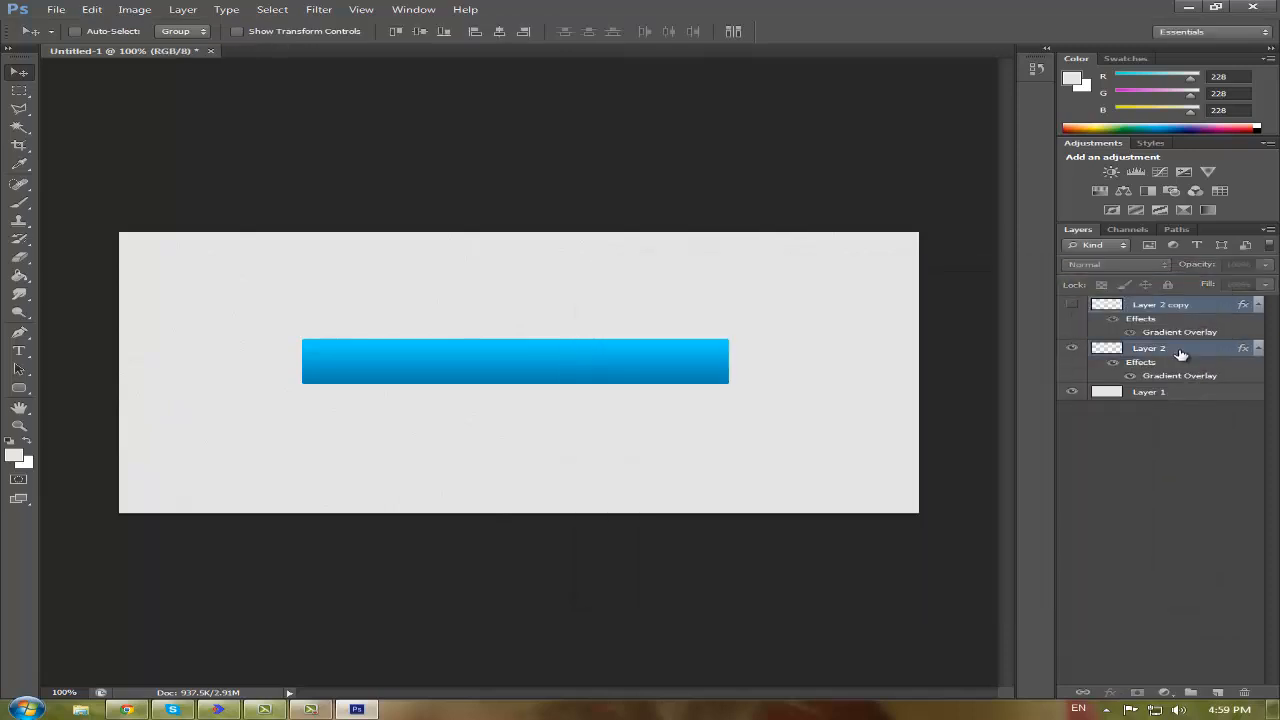
pyautogui.rightClick(1178, 349)
pyautogui.click(990, 528)
pyautogui.moveTo(674, 429); pyautogui.dragTo(668, 439)
pyautogui.moveTo(565, 434); pyautogui.dragTo(566, 425)
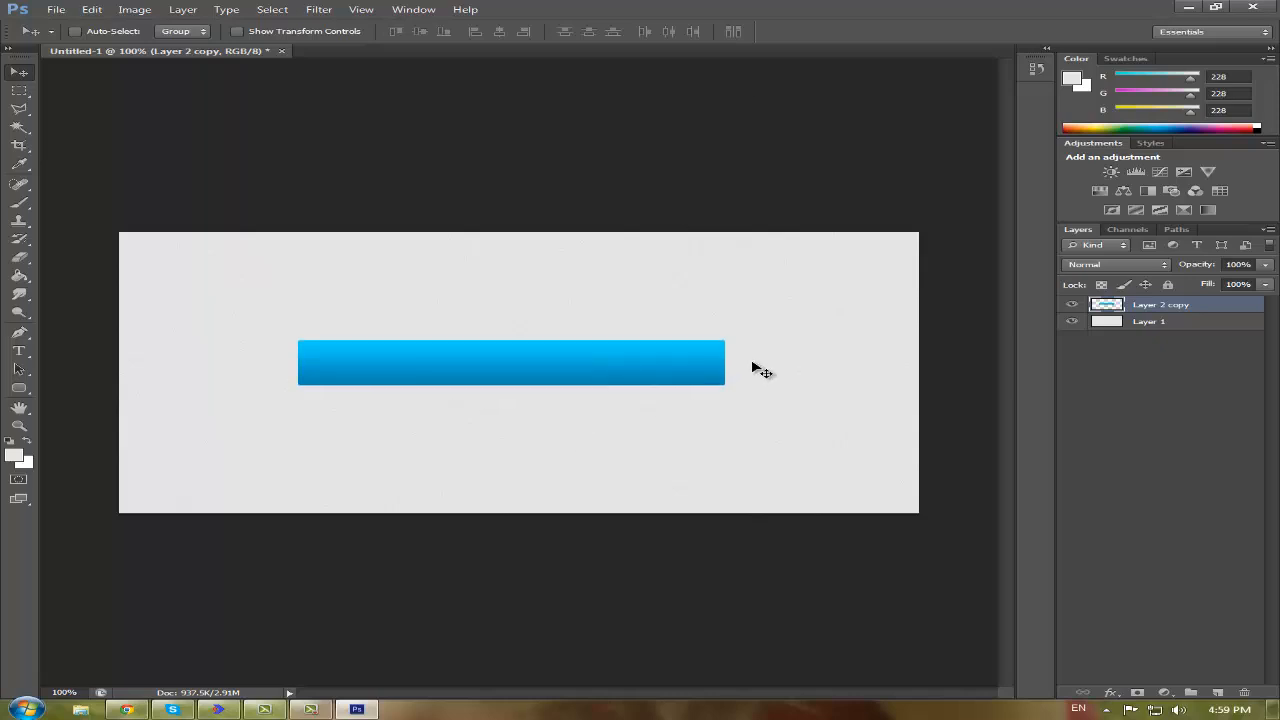
# - Place the abstract_variation-1600x900 image from the desktop's Wallaper folder into the Photoshop document, over the blue bar
pyautogui.click(1184, 8)
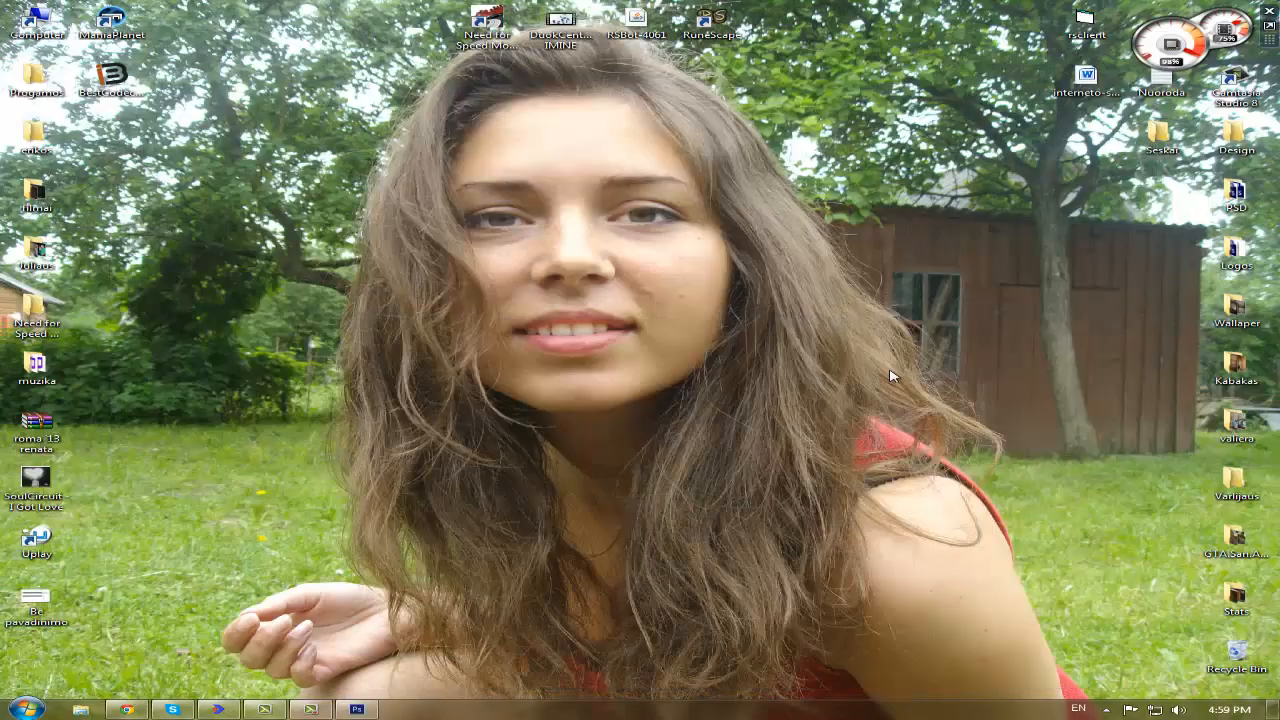
pyautogui.doubleClick(1236, 308)
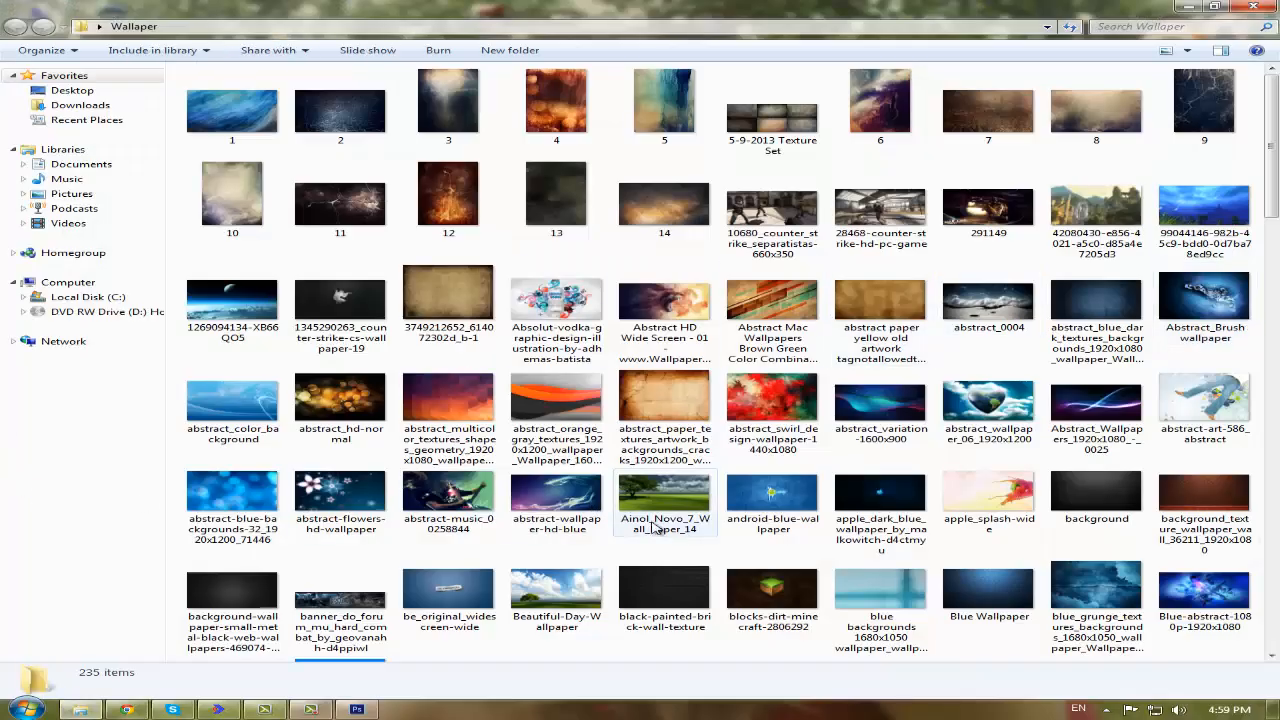
pyautogui.moveTo(880, 402); pyautogui.dragTo(531, 427)
pyautogui.moveTo(885, 505); pyautogui.dragTo(807, 433)
pyautogui.press('Return')
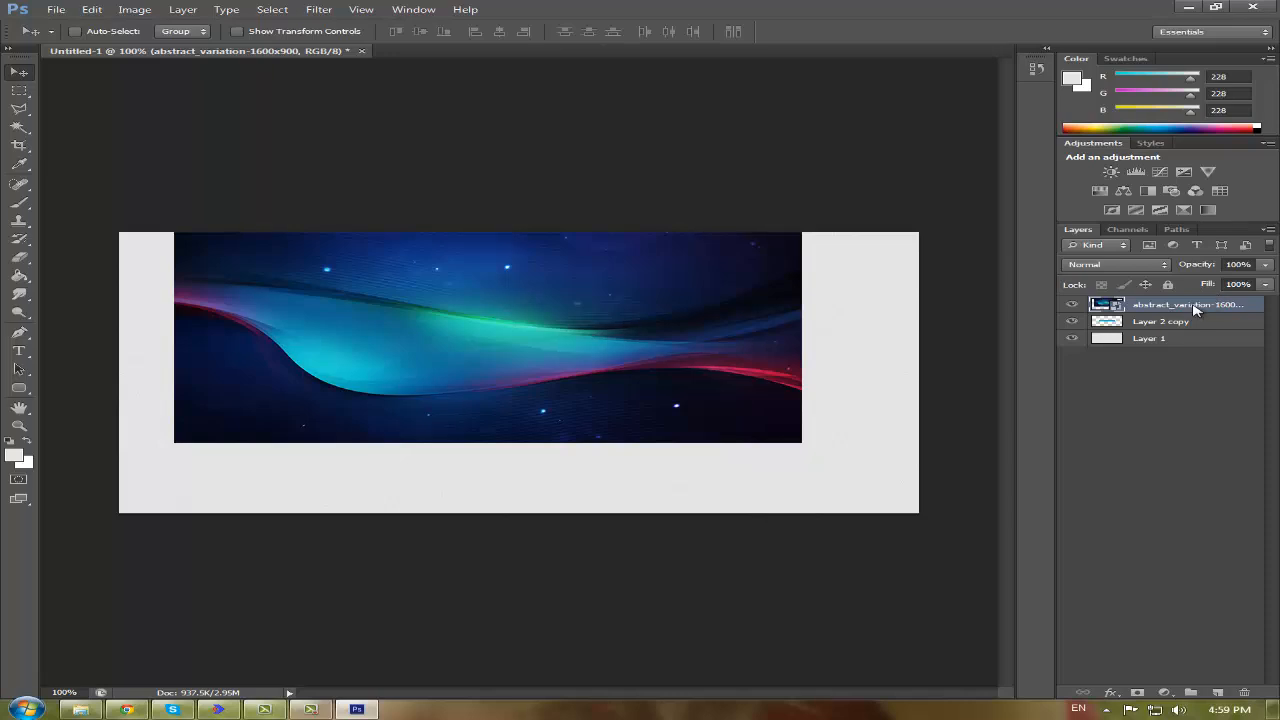
# - Clip the placed abstract image to the blue bar, then reposition and widen it so it covers the whole bar
pyautogui.rightClick(1196, 310)
pyautogui.click(1043, 418)
pyautogui.moveTo(606, 429); pyautogui.dragTo(545, 445)
pyautogui.hotkey('ctrl', 't')
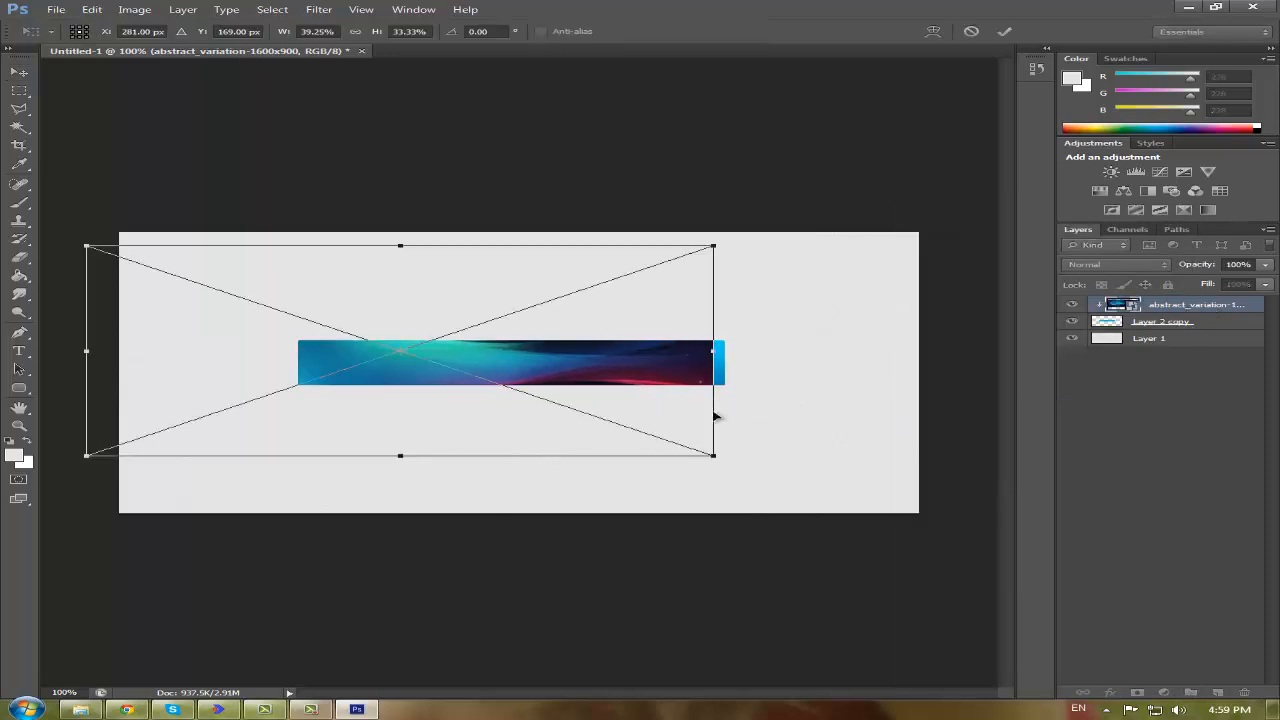
pyautogui.press('Return')
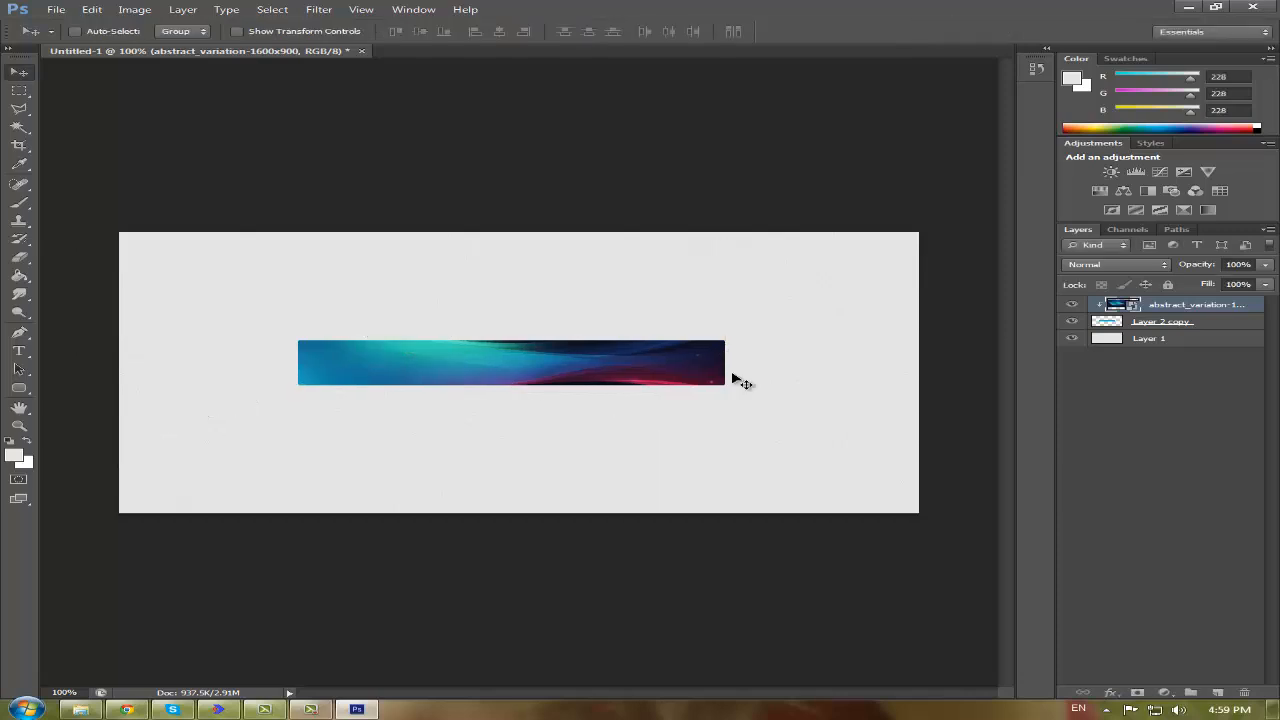
# - Blend the clipped abstract image into the bar with Soft Light at 80% opacity
pyautogui.click(1108, 266)
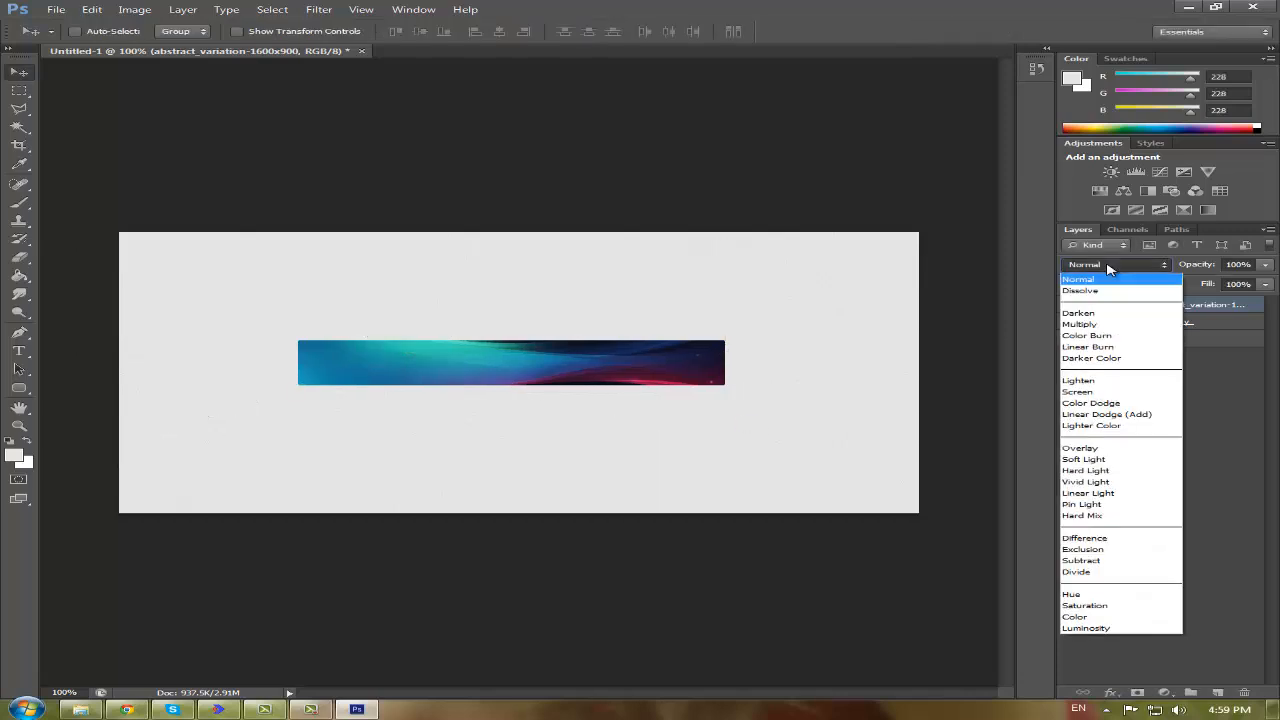
pyautogui.click(1090, 459)
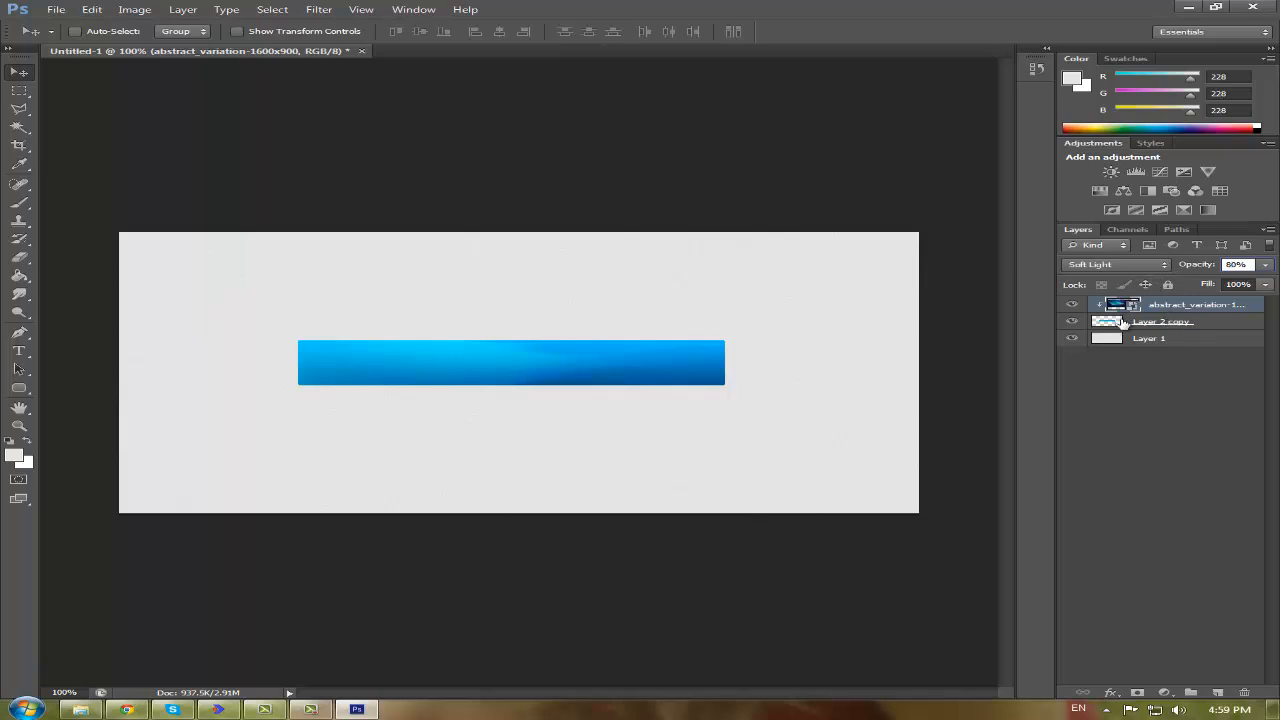
pyautogui.keyDown('shift'); pyautogui.click(1122, 322); pyautogui.keyUp('shift')
pyautogui.rightClick(1196, 321)
pyautogui.click(1000, 528)
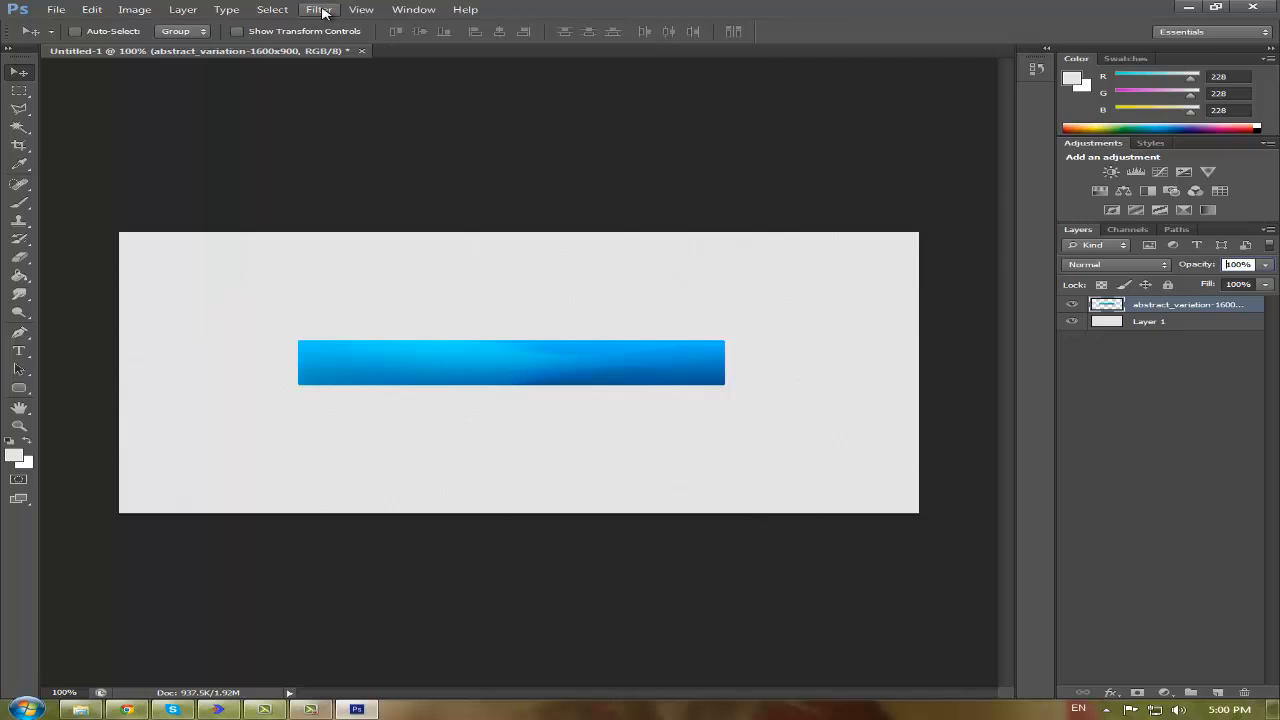
pyautogui.hotkey('ctrl', 'z')
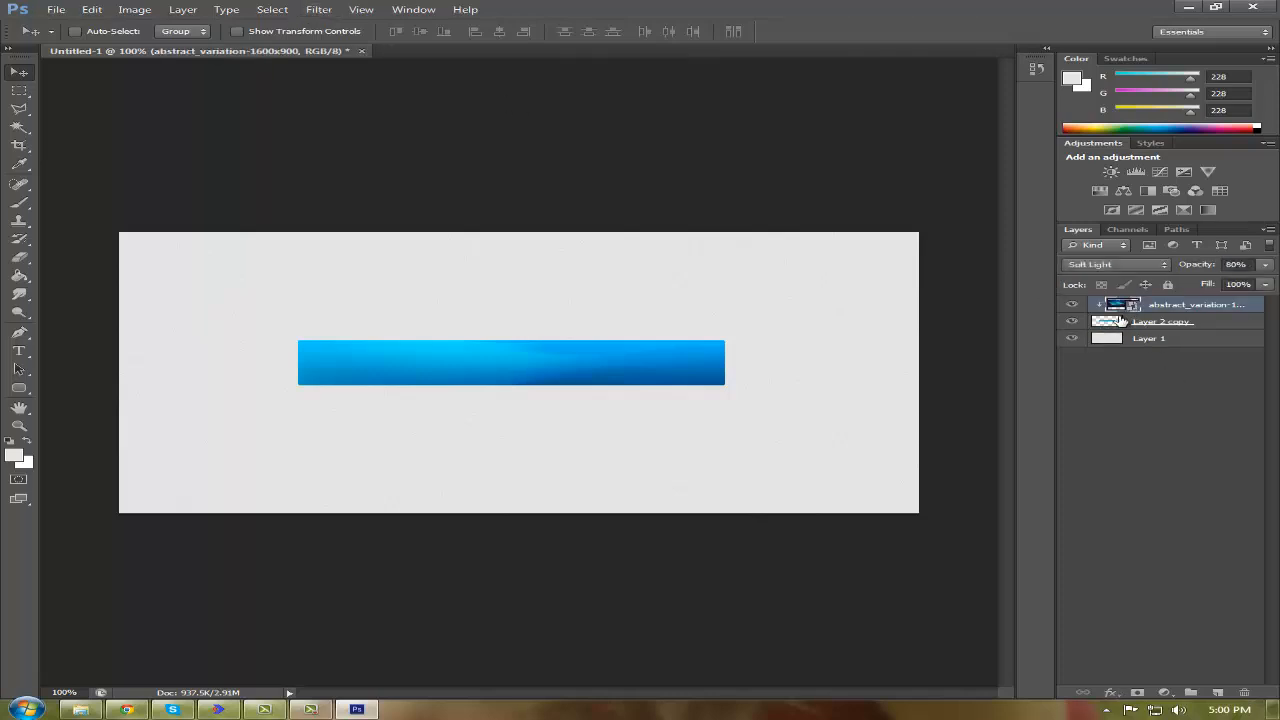
# - Merge the clipped abstract image layer with the blue bar's layer below it
pyautogui.keyDown('shift'); pyautogui.click(1122, 321); pyautogui.keyUp('shift')
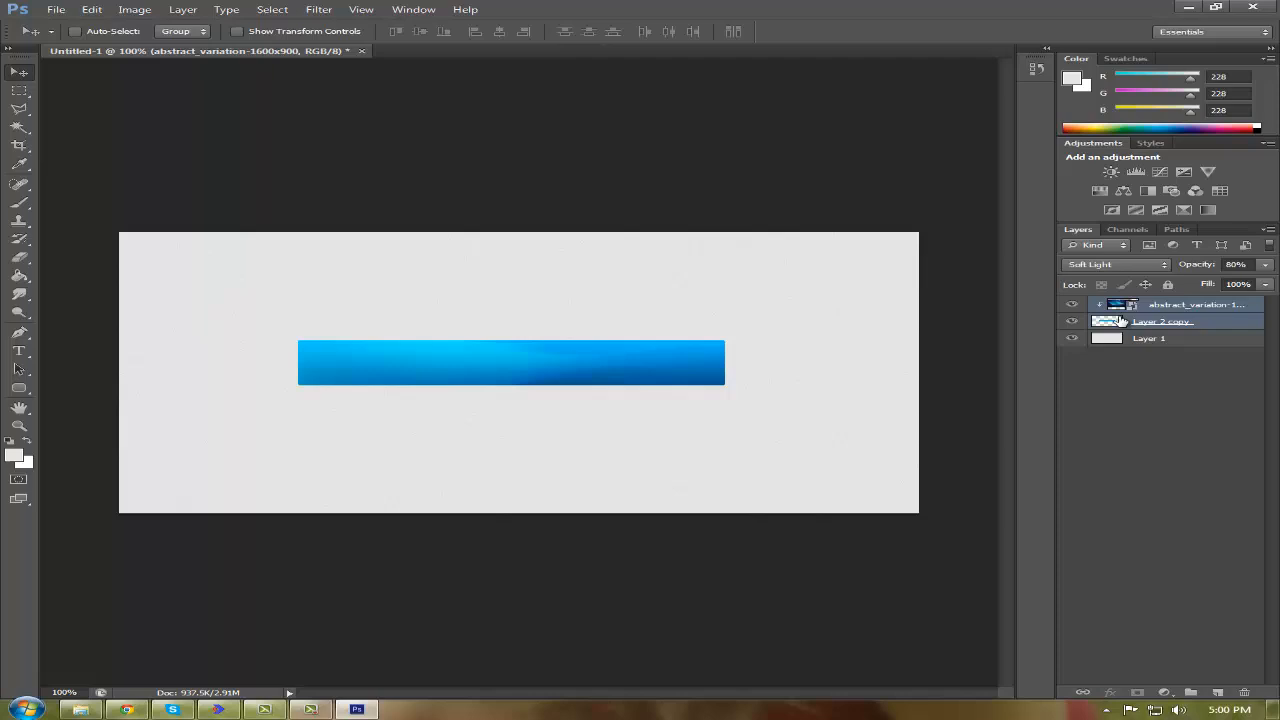
pyautogui.rightClick(1184, 330)
pyautogui.click(986, 528)
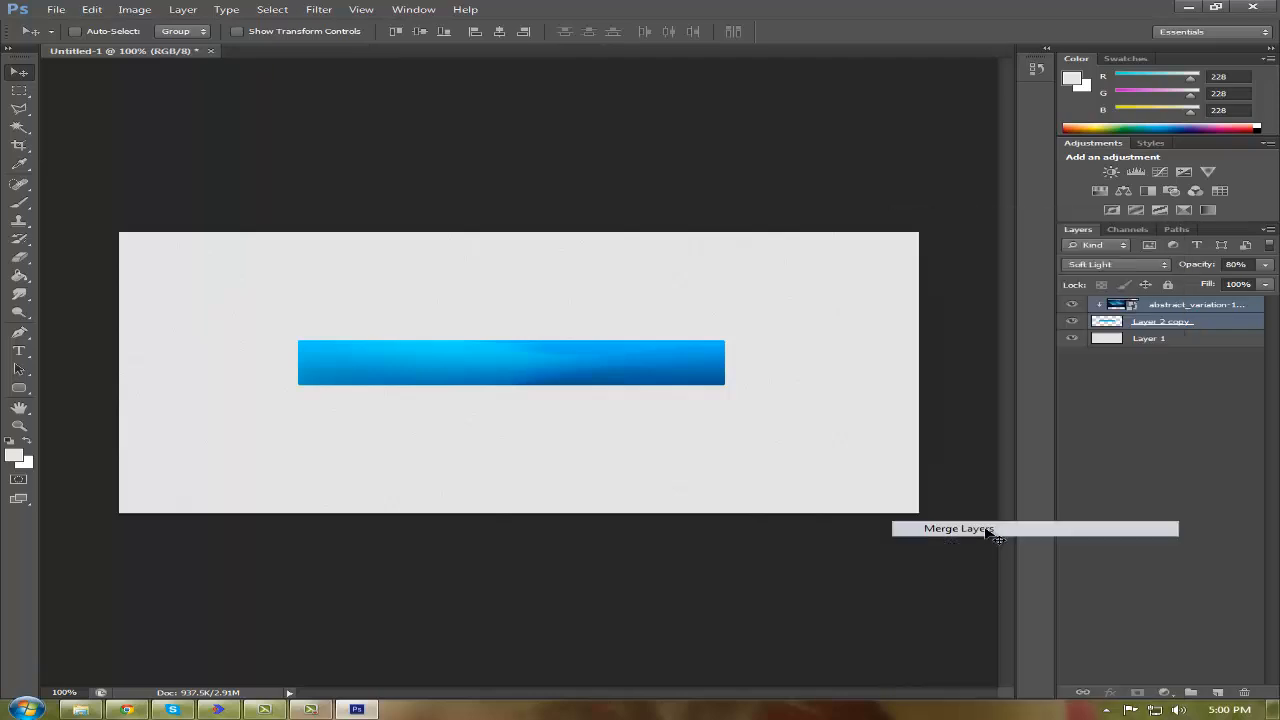
# - Open the Filter Gallery for the merged bar and try Accented Edges with edge width 6 and maximum edge brightness
pyautogui.click(334, 10)
pyautogui.click(365, 61)
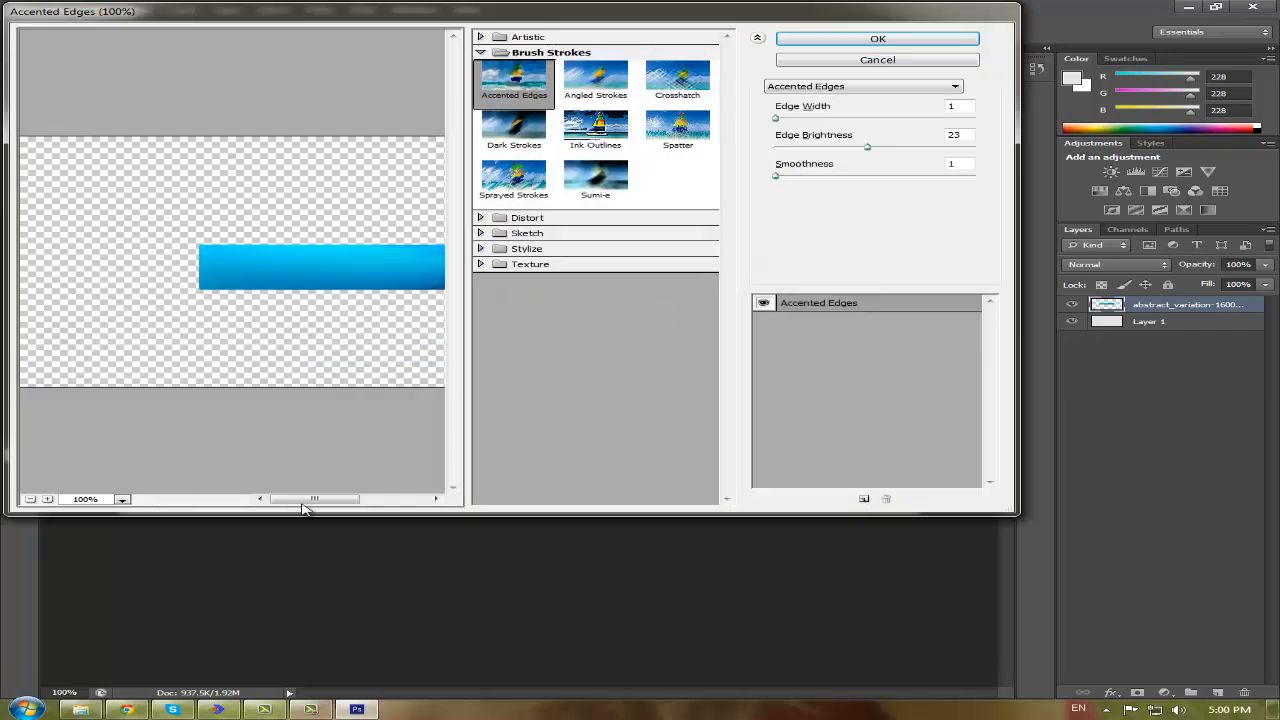
pyautogui.moveTo(302, 503); pyautogui.dragTo(361, 503)
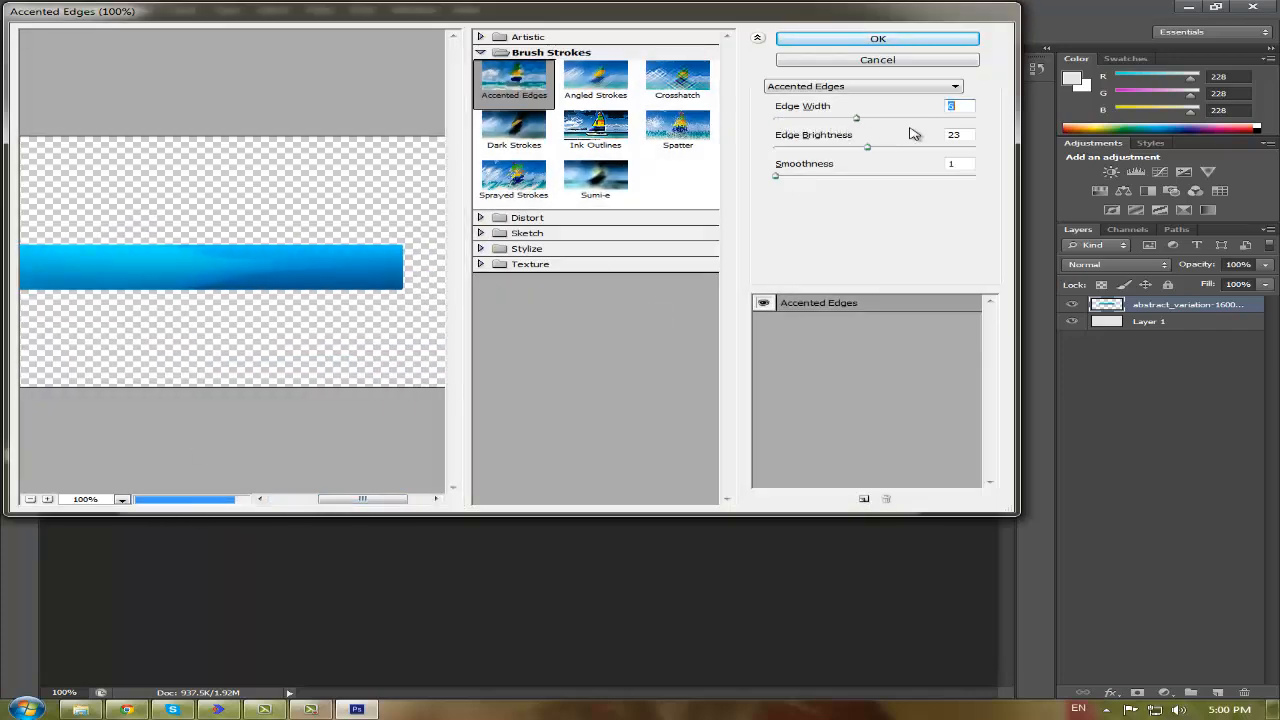
pyautogui.moveTo(880, 150); pyautogui.dragTo(999, 165)
# - Apply the Ocean Ripple filter to the bar instead, with ripple size 15 and a ripple magnitude below 3
pyautogui.click(869, 89)
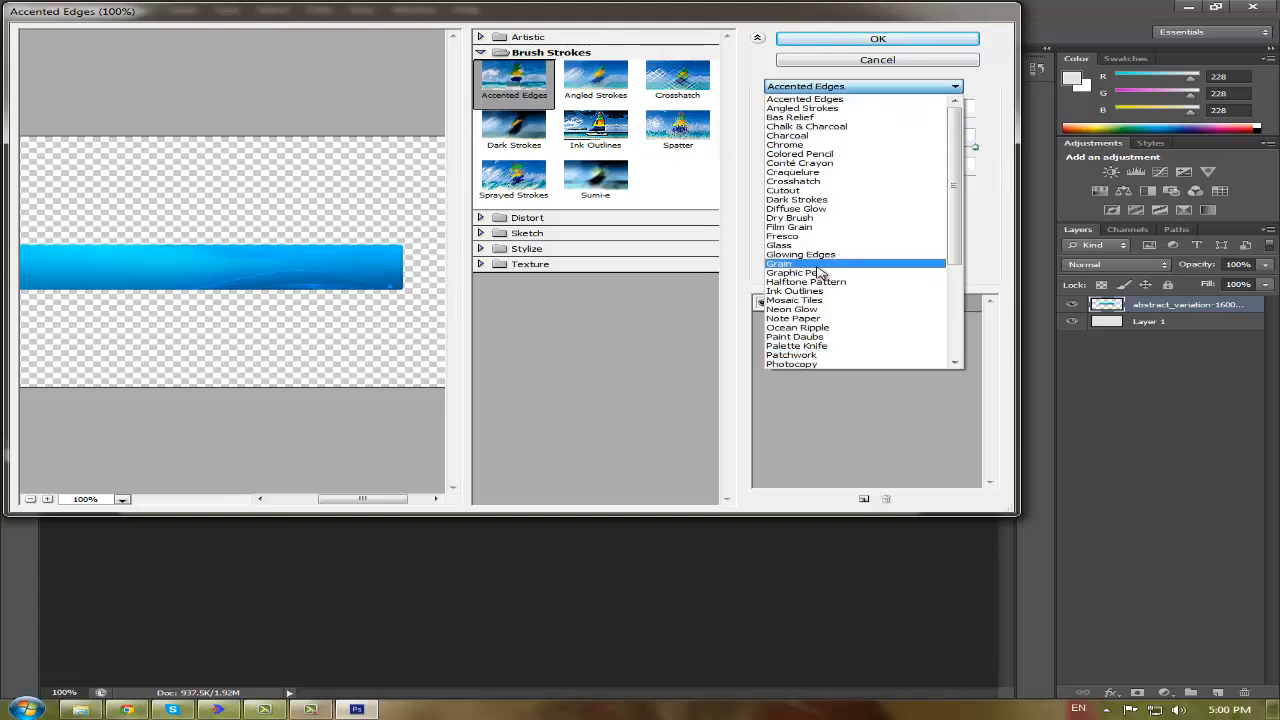
pyautogui.click(820, 328)
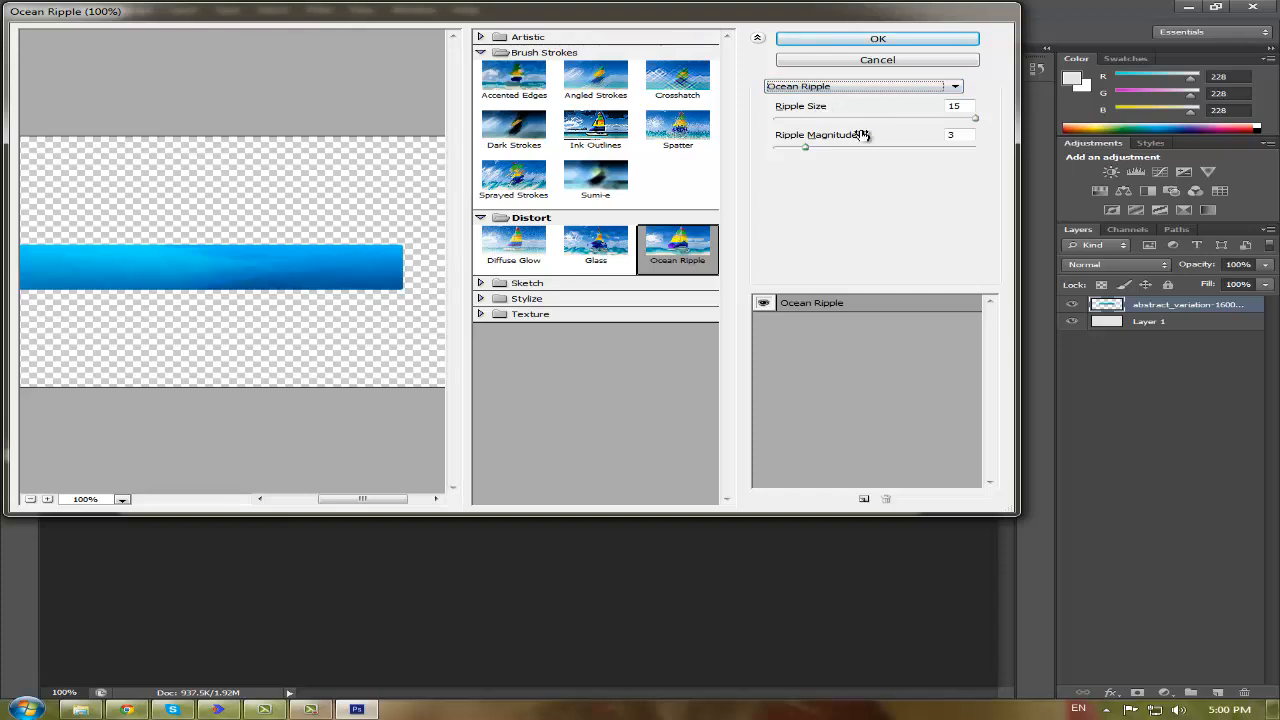
pyautogui.moveTo(975, 118)
pyautogui.mouseDown()
pyautogui.moveTo(812, 120)
pyautogui.moveTo(975, 121)
pyautogui.mouseUp()
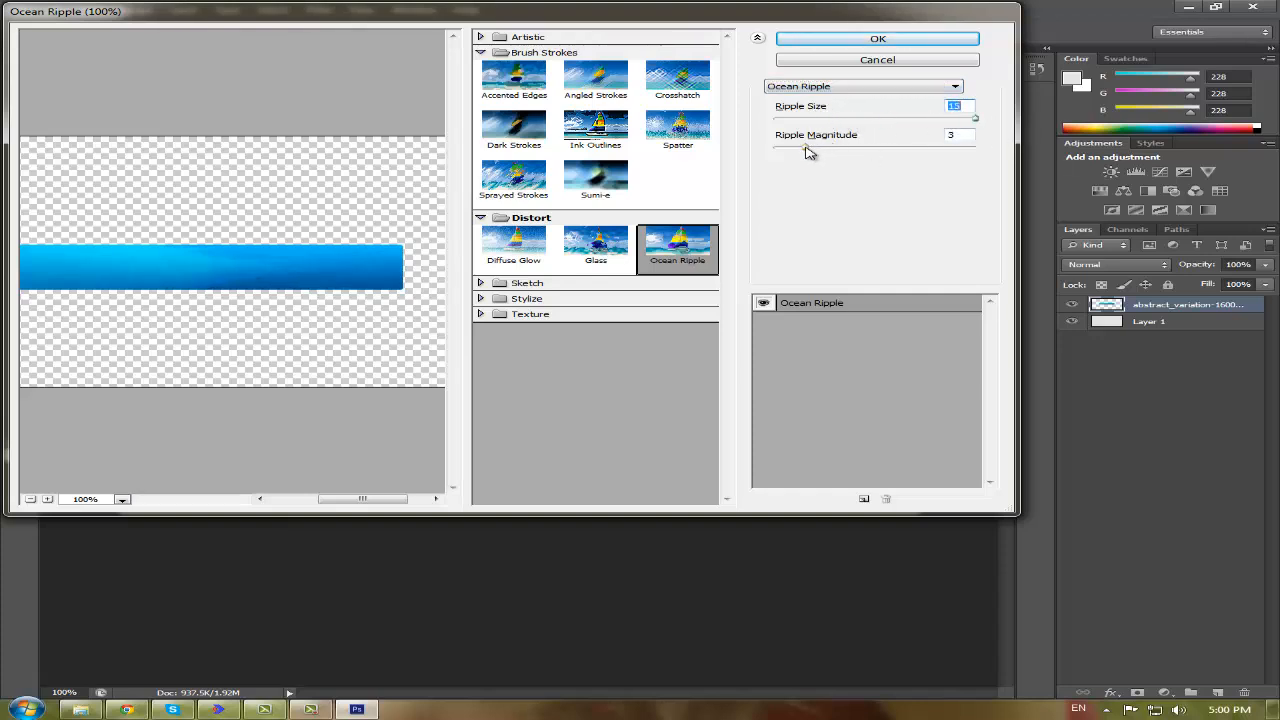
pyautogui.moveTo(808, 148); pyautogui.dragTo(782, 149)
pyautogui.click(865, 41)
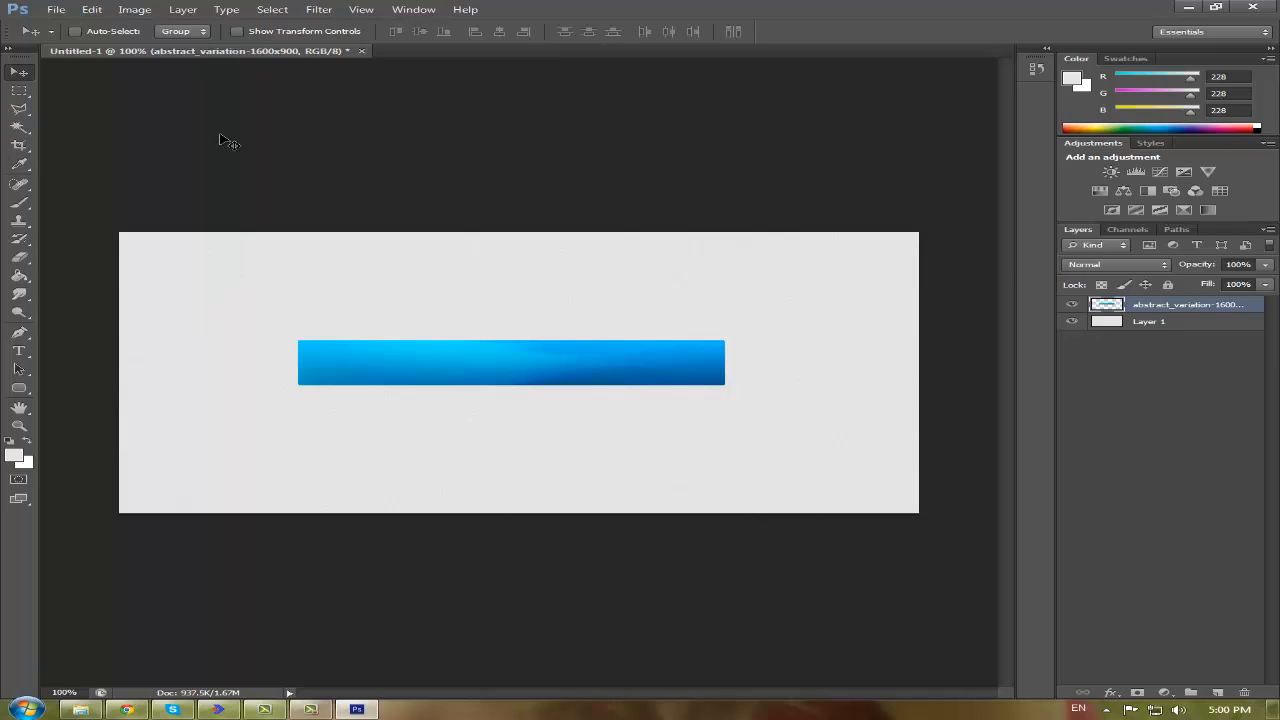
# - Move the filtered blue bar slightly down and left on the canvas
pyautogui.moveTo(578, 425)
pyautogui.mouseDown()
pyautogui.moveTo(560, 409)
pyautogui.moveTo(574, 438)
pyautogui.mouseUp()
pyautogui.rightClick(1111, 304)
pyautogui.click(1109, 304)
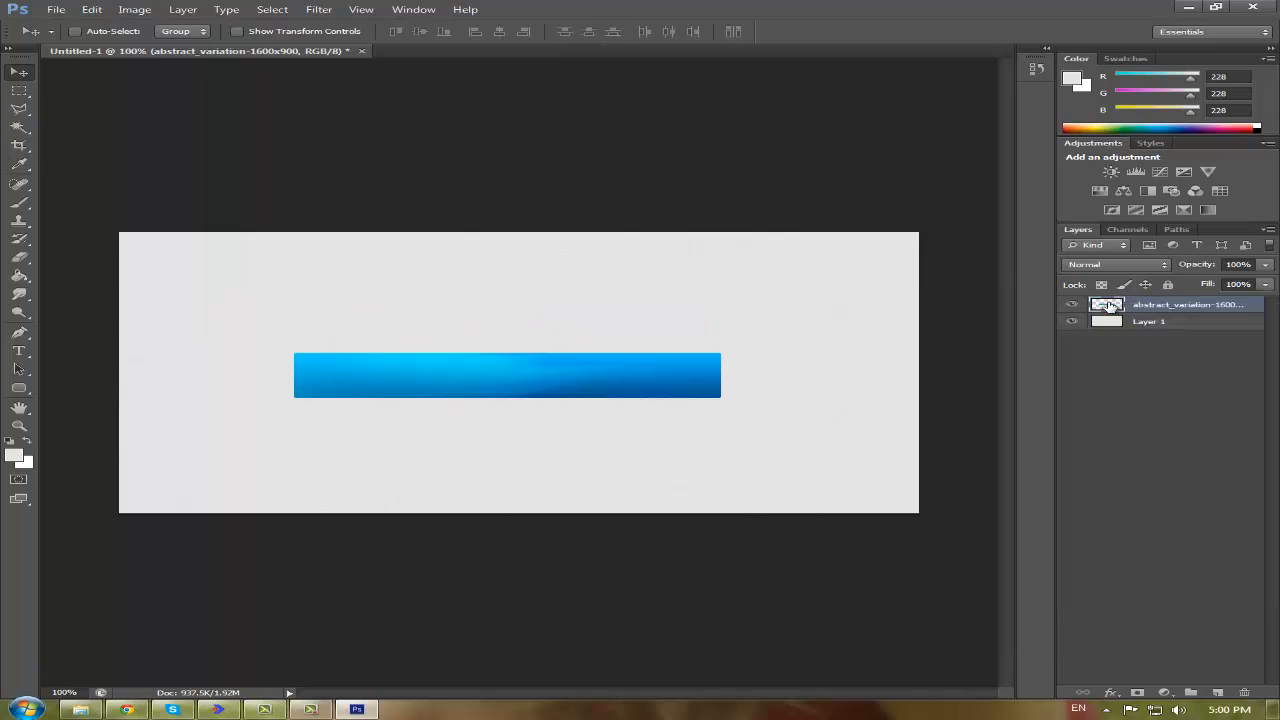
# - Add a new layer above the bar and make white (#ffffff) the foreground colour
pyautogui.click(1220, 694)
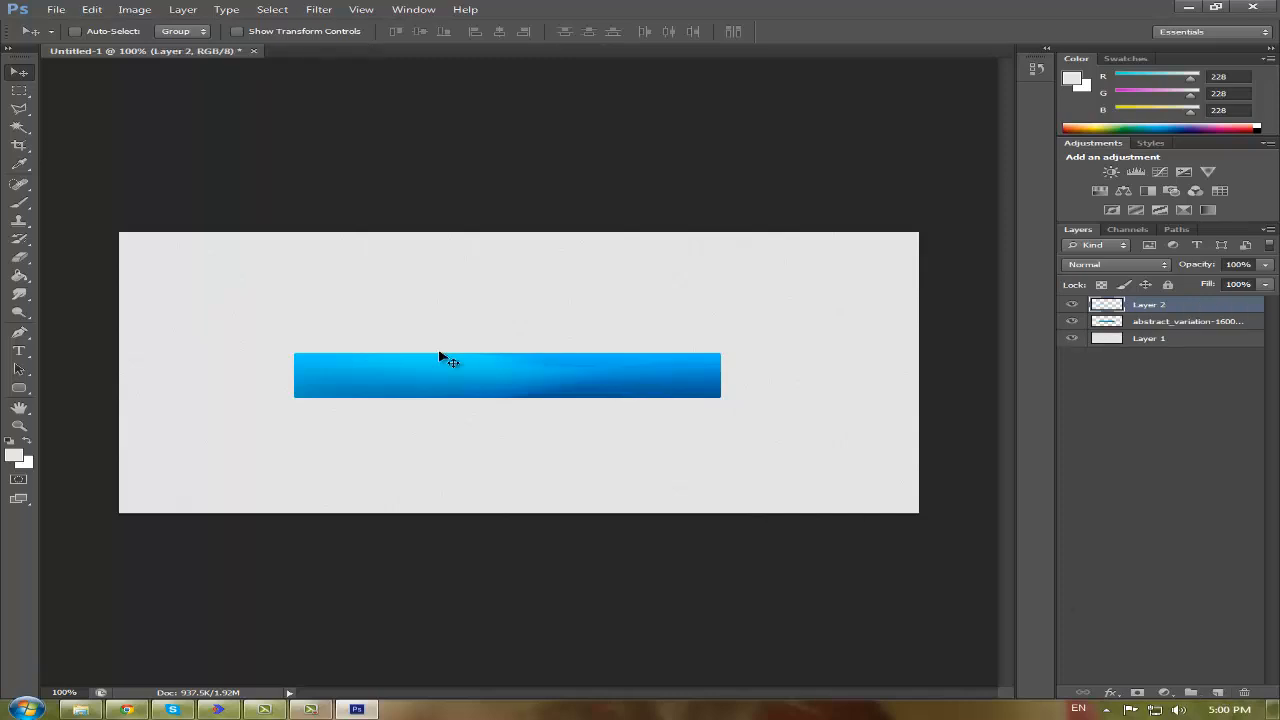
pyautogui.click(27, 443)
pyautogui.click(14, 455)
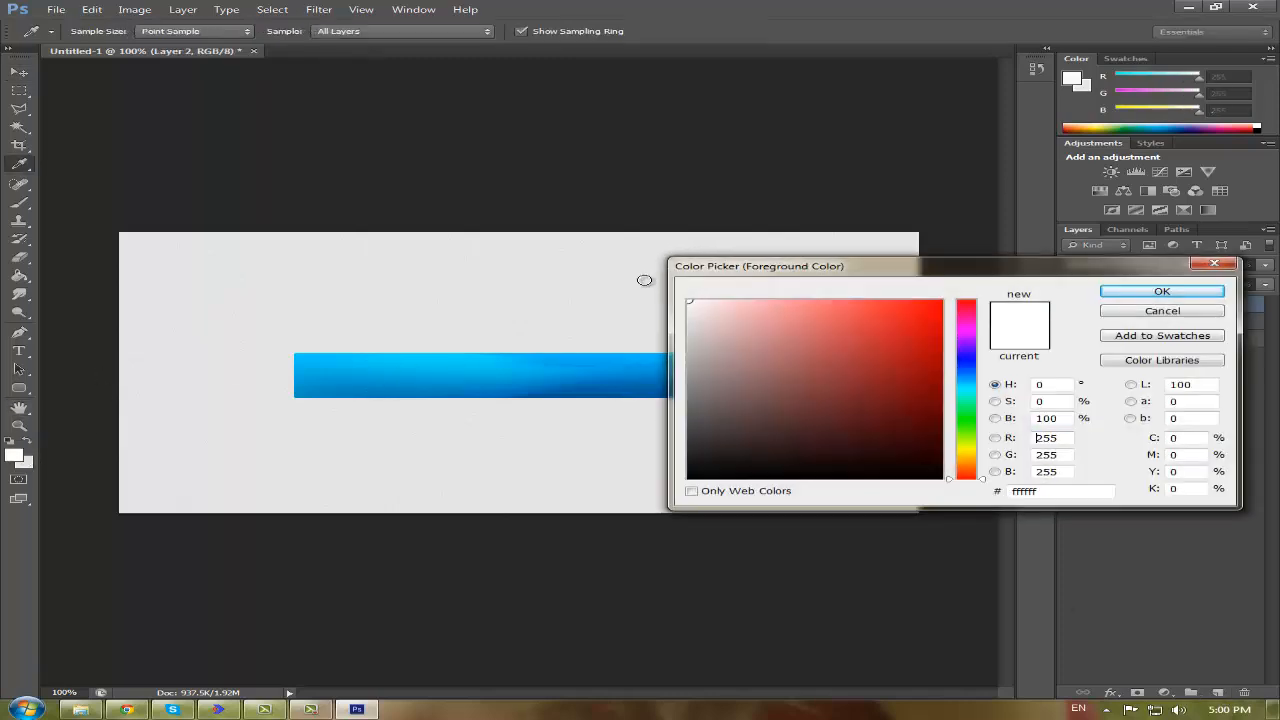
pyautogui.click(1112, 298)
# - Draw a white rectangle wider than the bar over its upper half and nudge it slightly left
pyautogui.moveTo(18, 390); pyautogui.dragTo(90, 392)
pyautogui.click(20, 392)
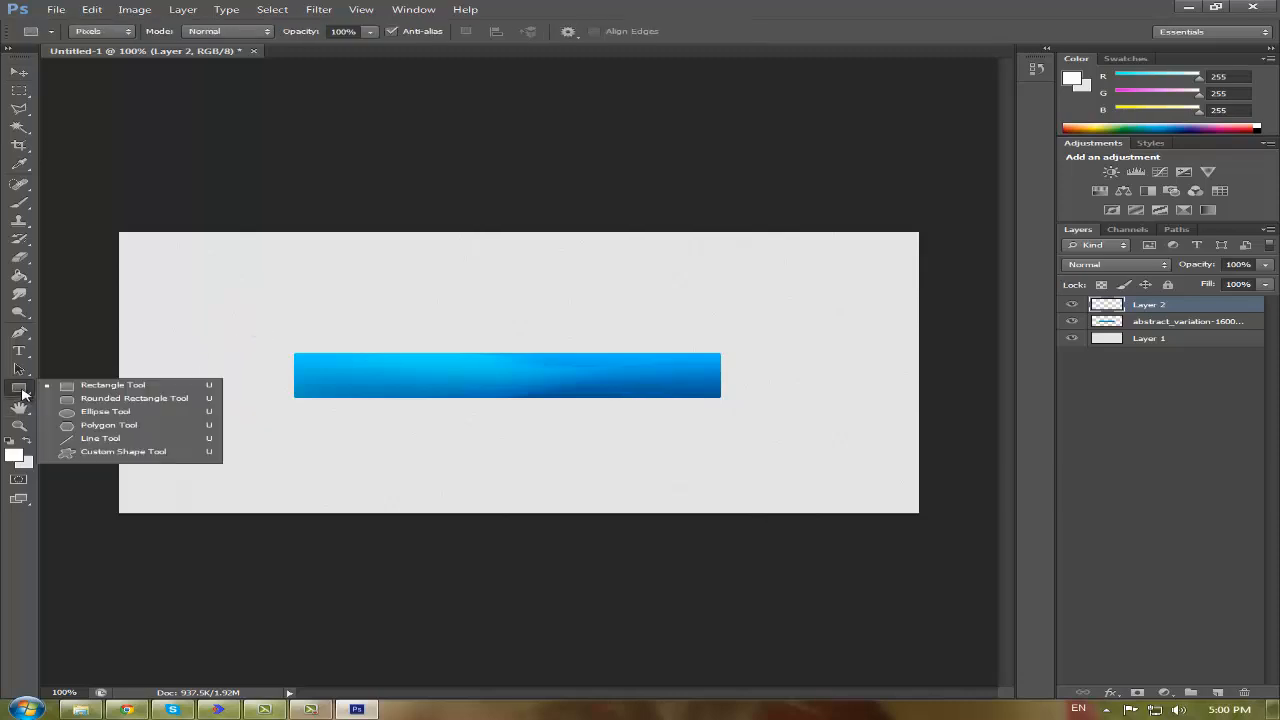
pyautogui.click(112, 385)
pyautogui.moveTo(265, 338); pyautogui.dragTo(806, 379)
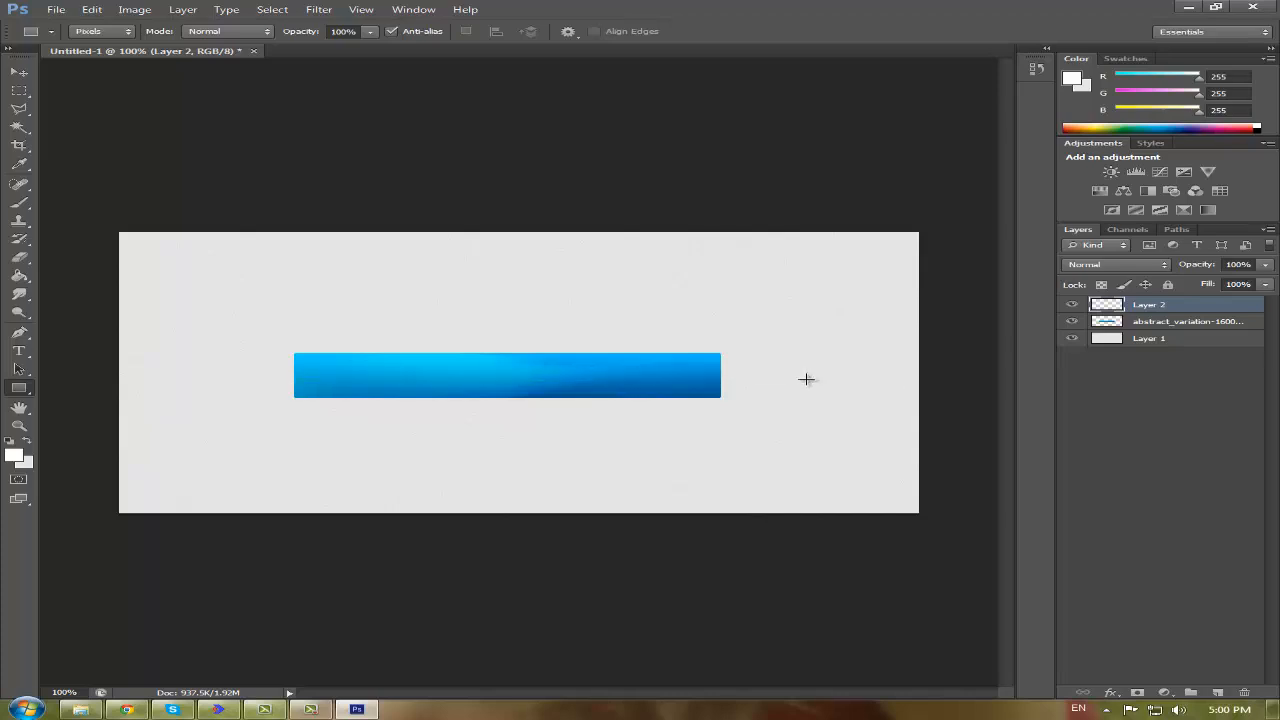
pyautogui.click(19, 72)
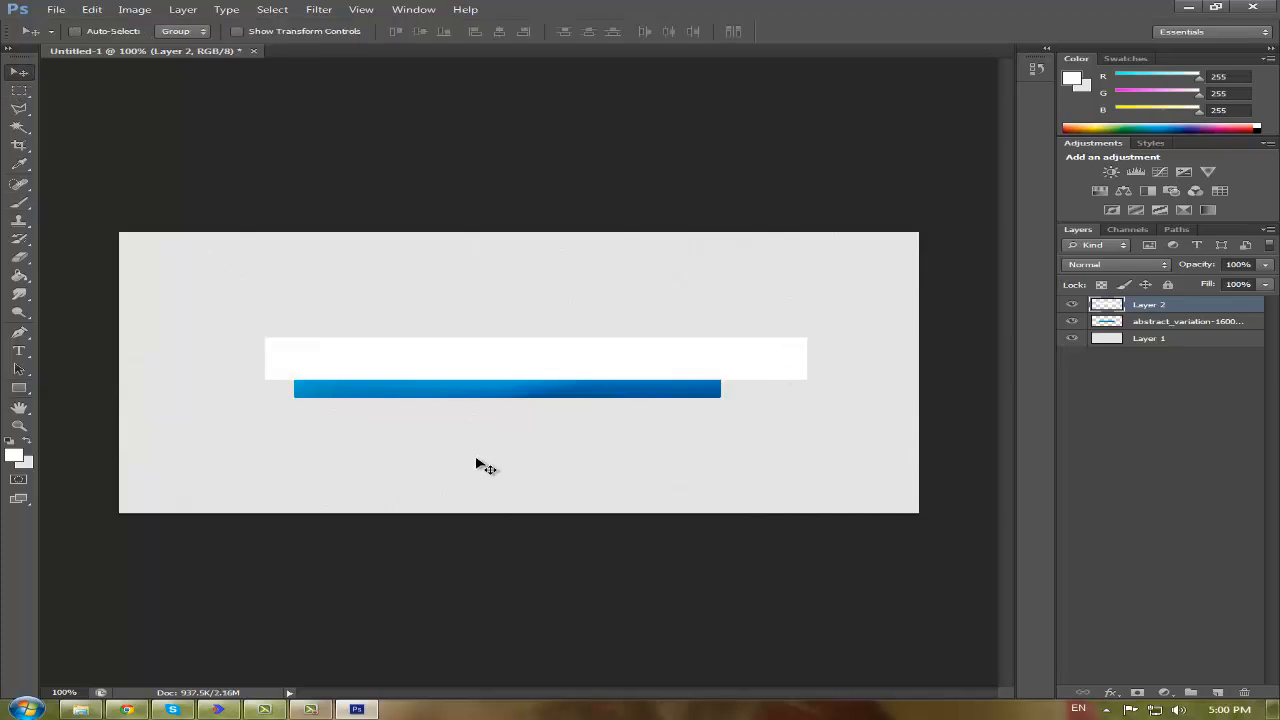
pyautogui.moveTo(476, 462); pyautogui.dragTo(467, 463)
# - Fade out the white rectangle's left end by deleting twice inside a rectangular marquee selection with a 30 px feather
pyautogui.click(22, 92)
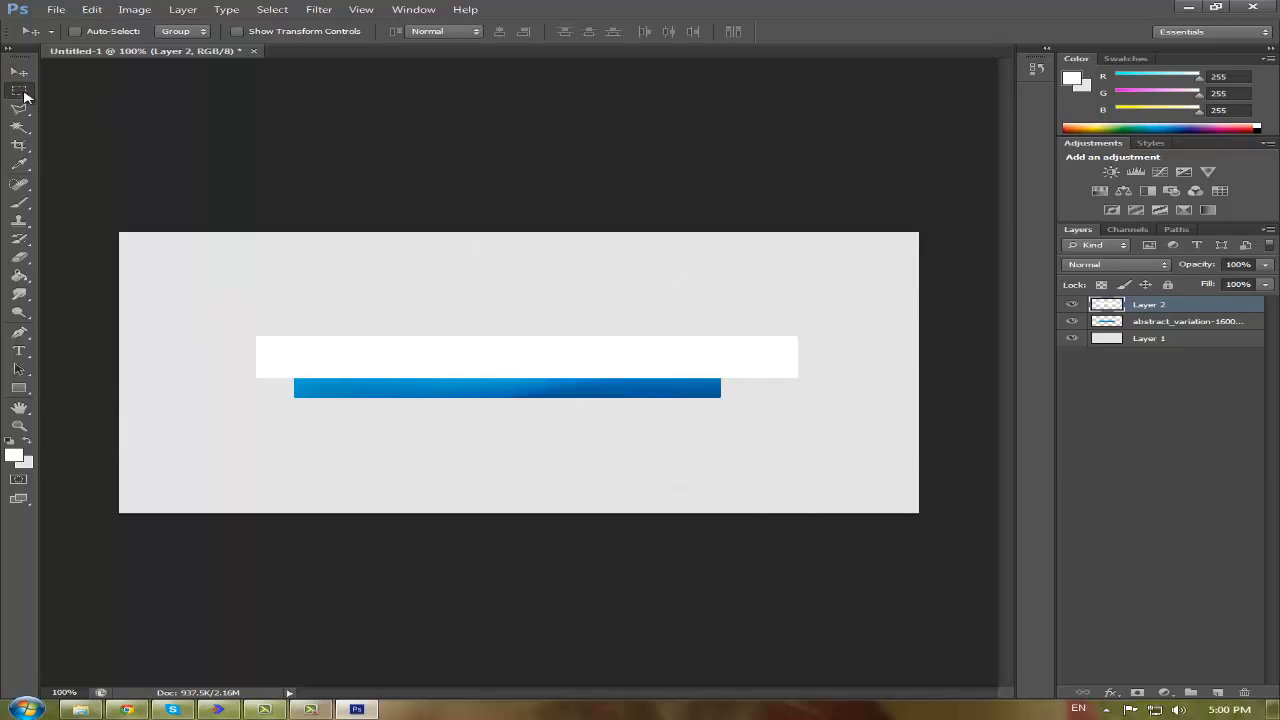
pyautogui.click(24, 95)
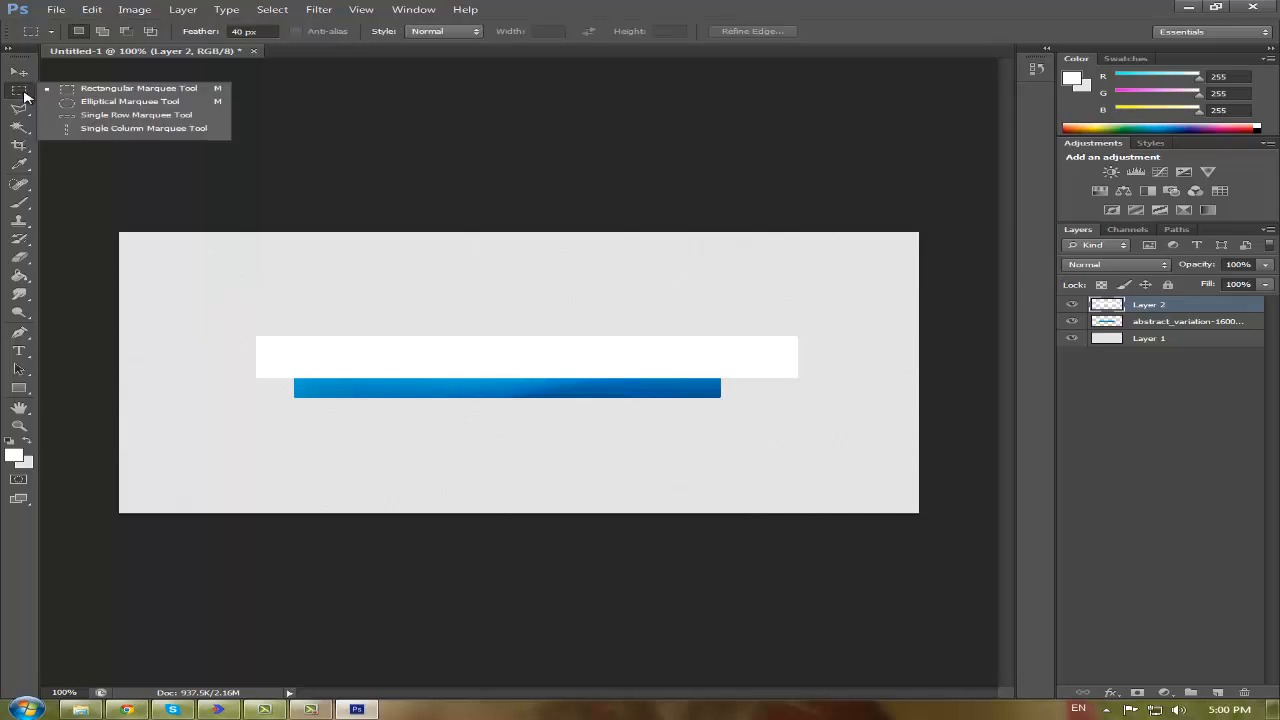
pyautogui.click(122, 89)
pyautogui.doubleClick(241, 31)
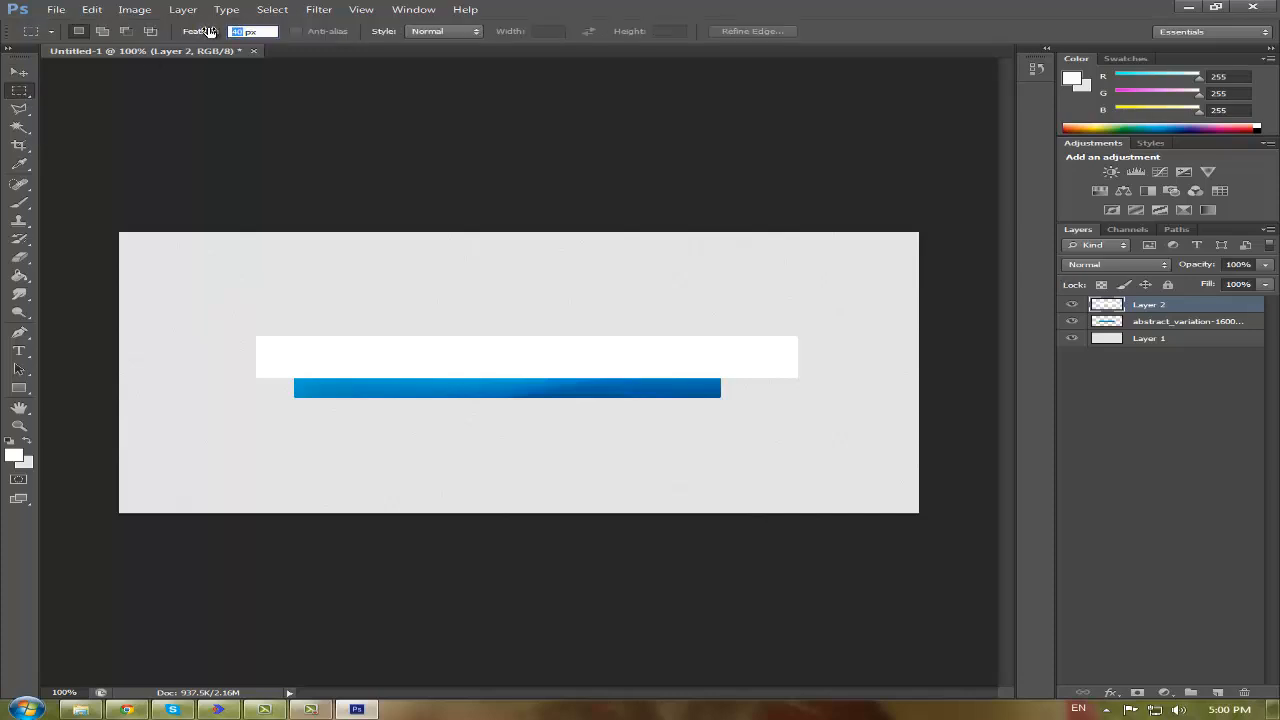
pyautogui.moveTo(156, 282); pyautogui.dragTo(349, 446)
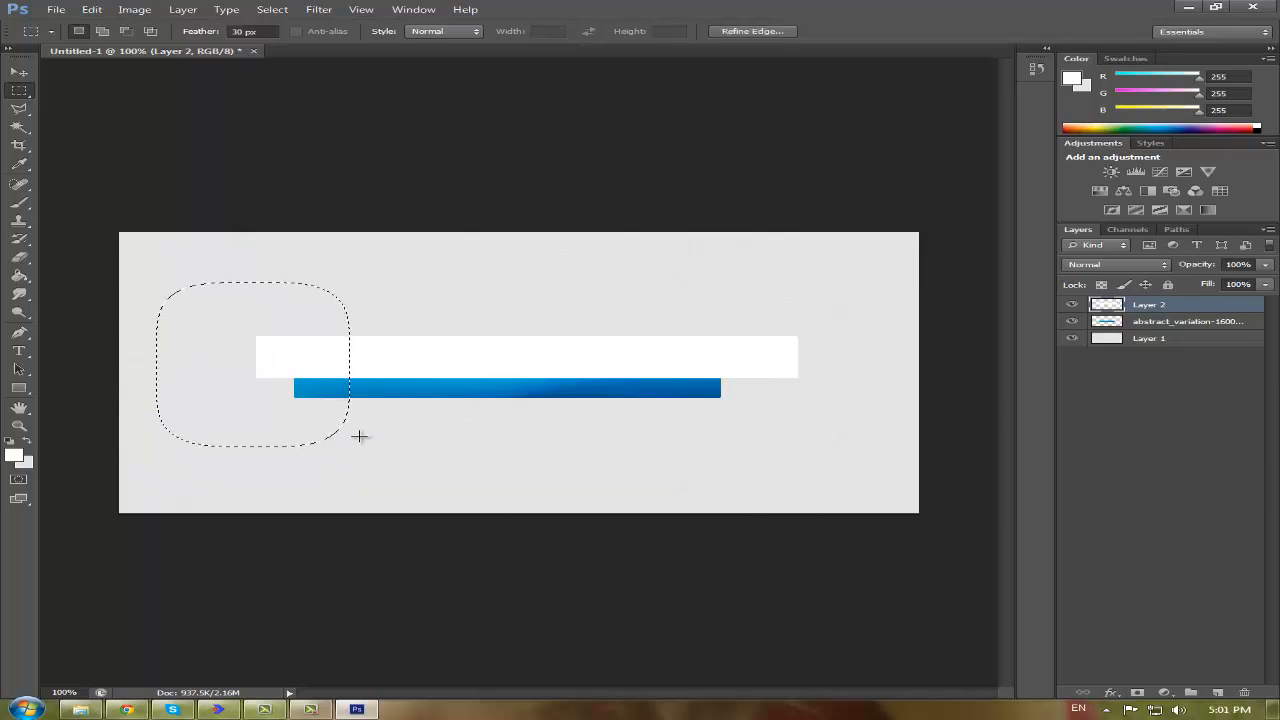
pyautogui.press('Delete')
pyautogui.press('Delete')
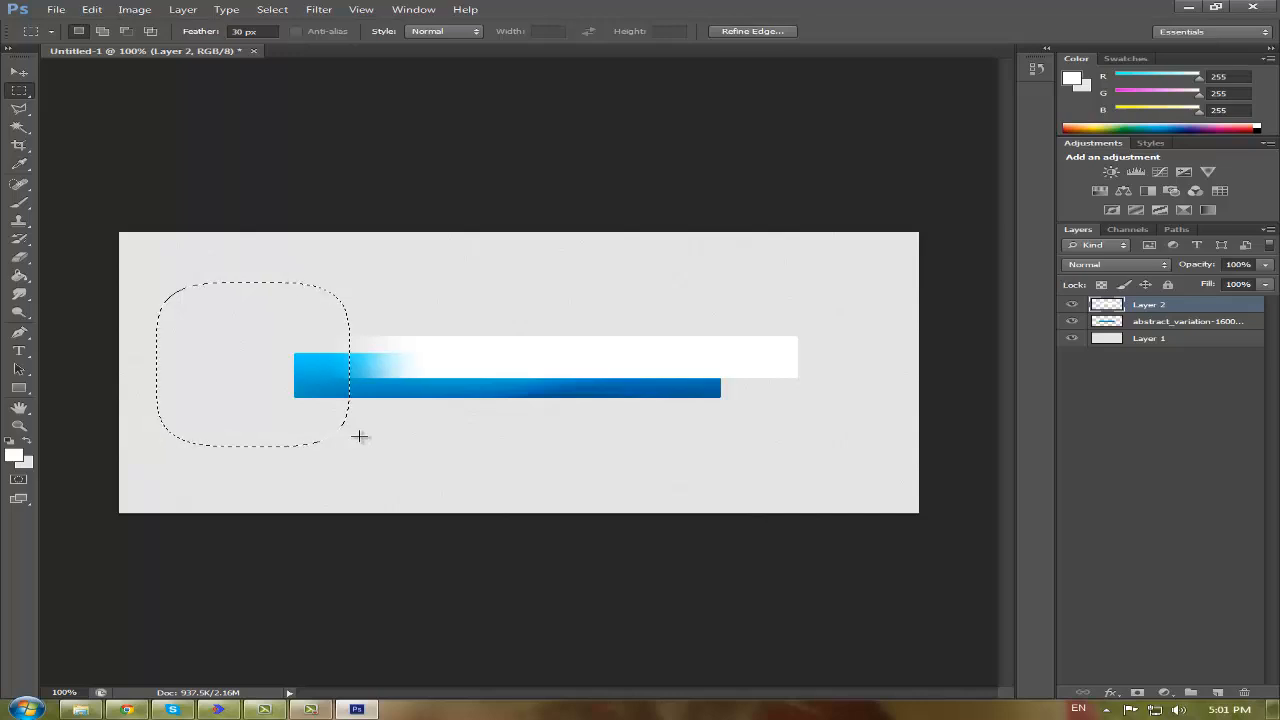
# - Fade out the white rectangle's right end with another feathered marquee deletion and deselect
pyautogui.moveTo(865, 285); pyautogui.dragTo(651, 437)
pyautogui.press('Delete')
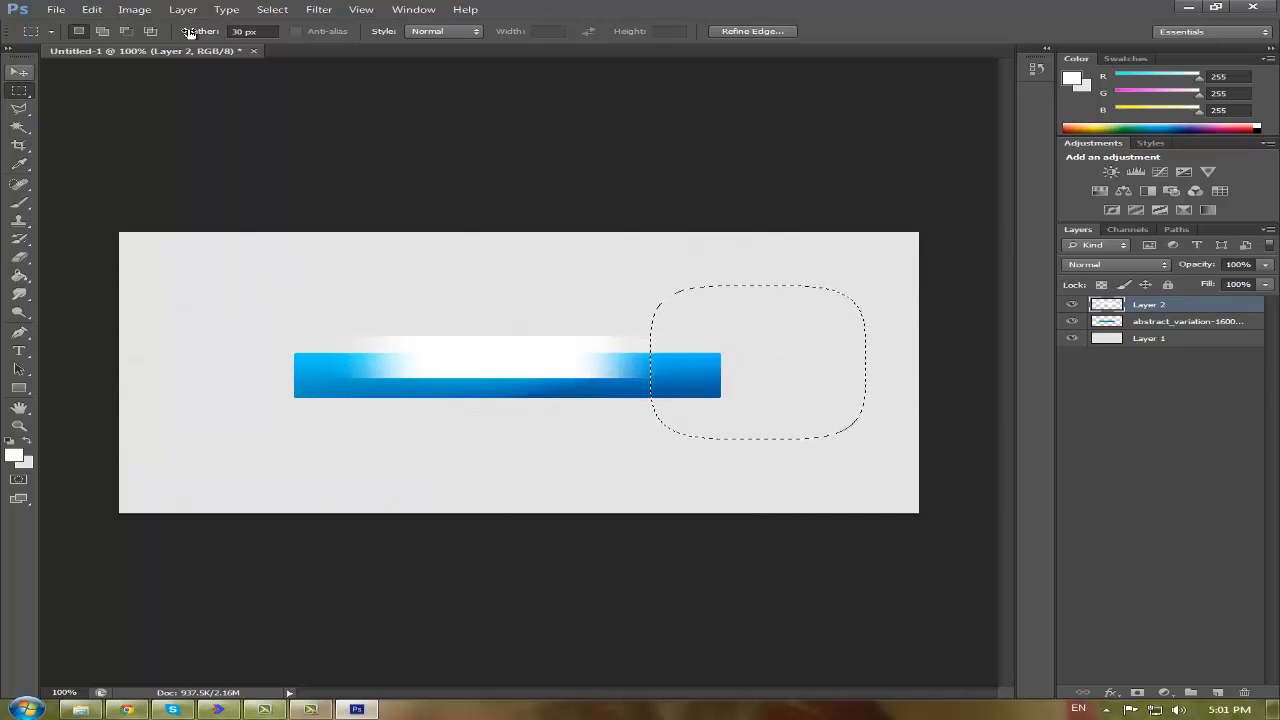
pyautogui.click(272, 9)
pyautogui.click(290, 42)
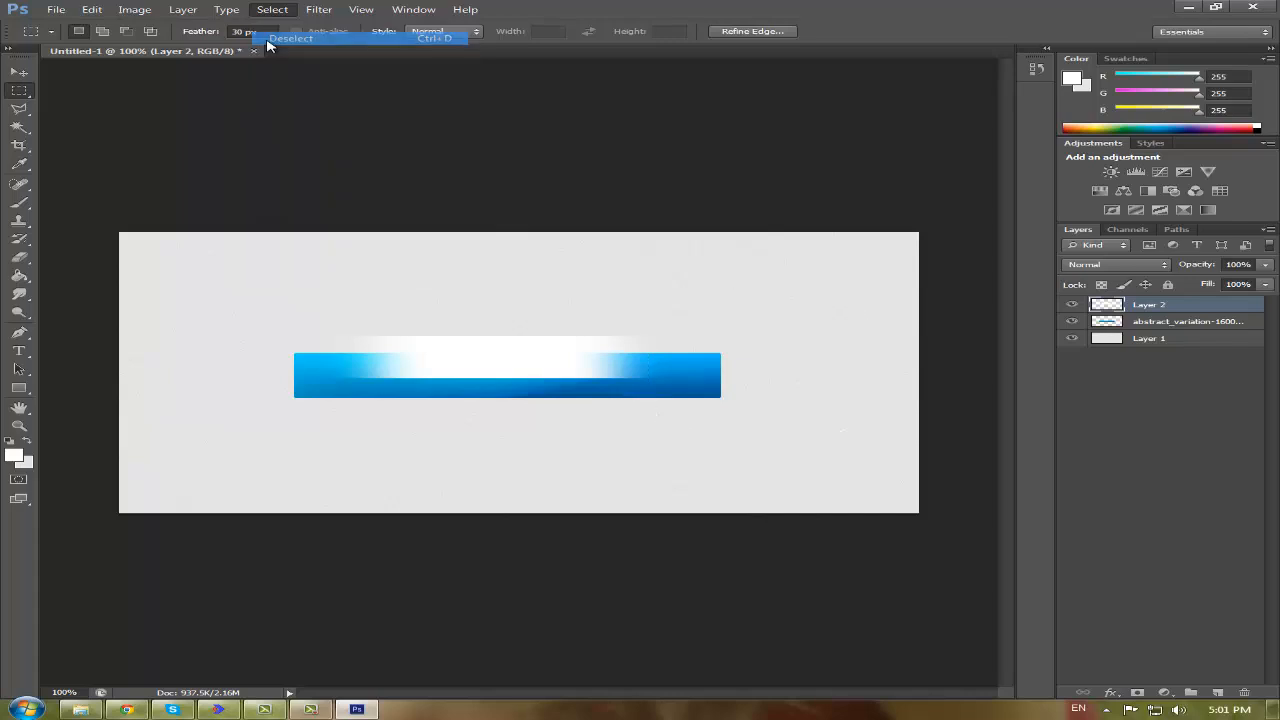
# - Set the marquee feather to 0 px and delete the part of the white shape that sticks out above the bar
pyautogui.click(216, 33)
pyautogui.write('0')
pyautogui.press('Return')
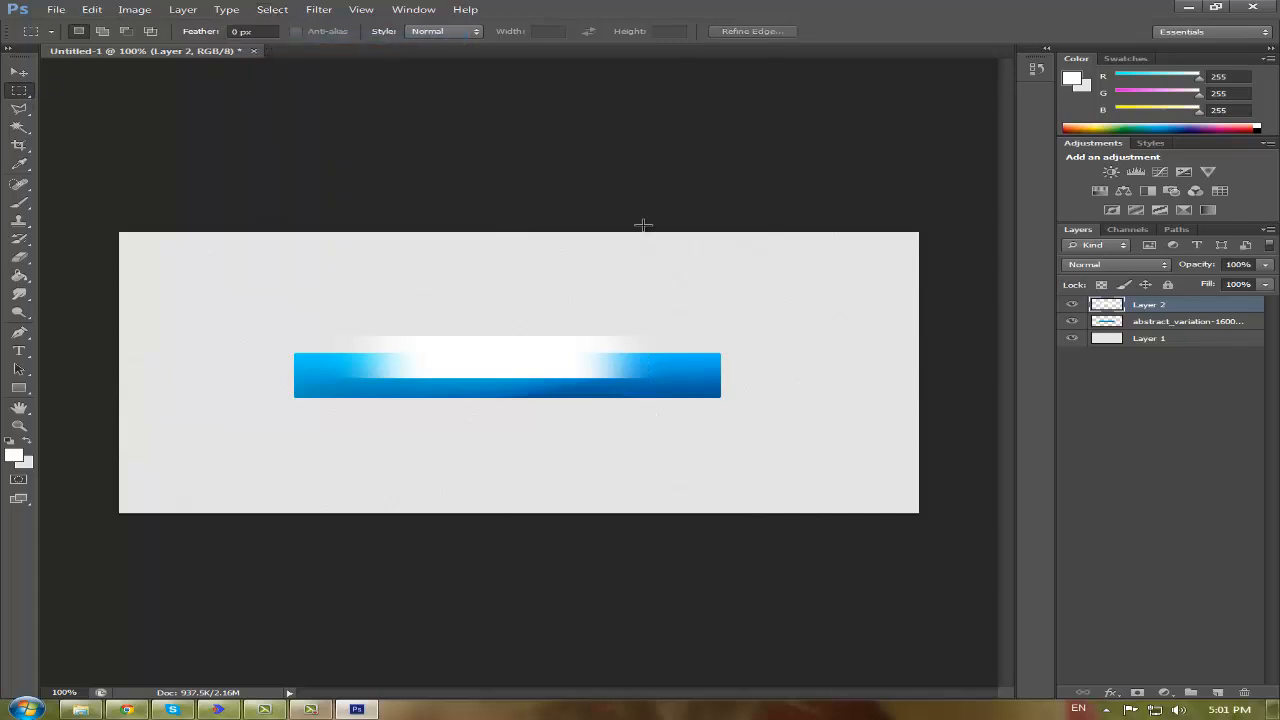
pyautogui.moveTo(892, 260); pyautogui.dragTo(169, 353)
pyautogui.click(220, 383)
pyautogui.click(17, 72)
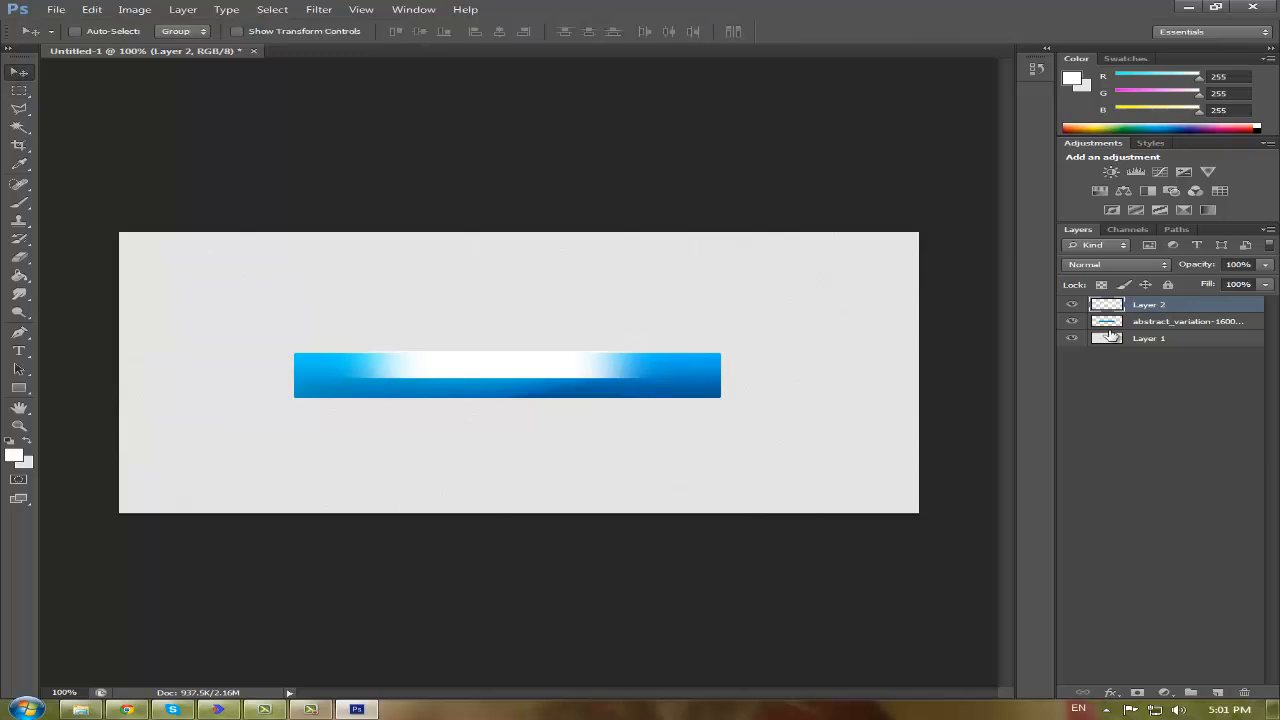
# - Clip the white highlight layer to the blue bar's layer with a clipping mask
pyautogui.rightClick(1163, 307)
pyautogui.click(926, 374)
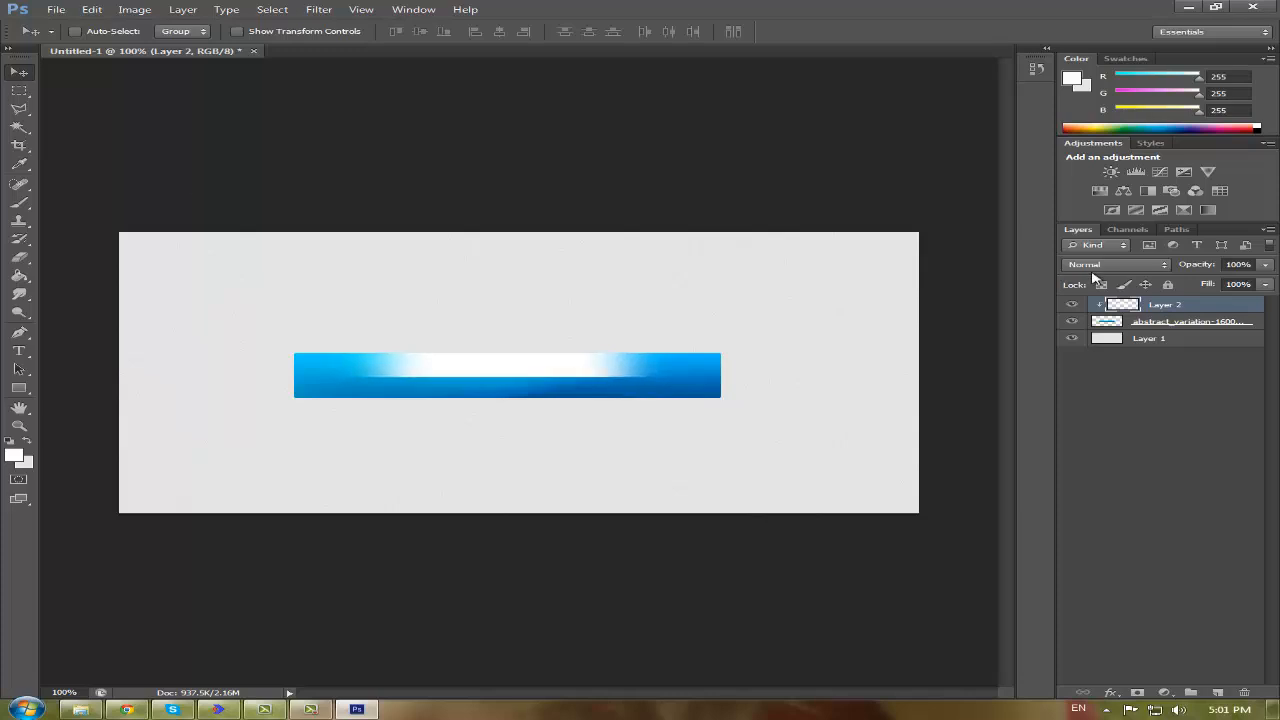
# - Set the white highlight layer's blend mode to Soft Light and its opacity to 20%
pyautogui.click(1095, 265)
pyautogui.click(1100, 462)
pyautogui.click(1206, 262)
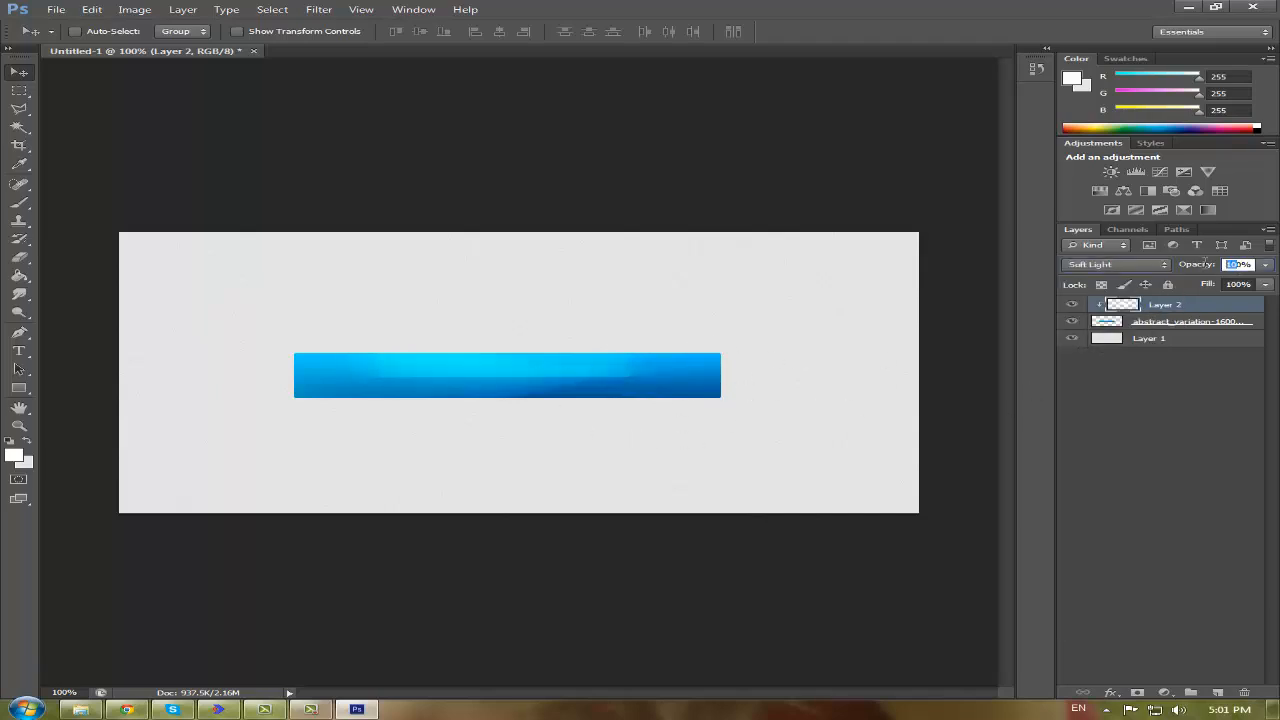
pyautogui.write('20')
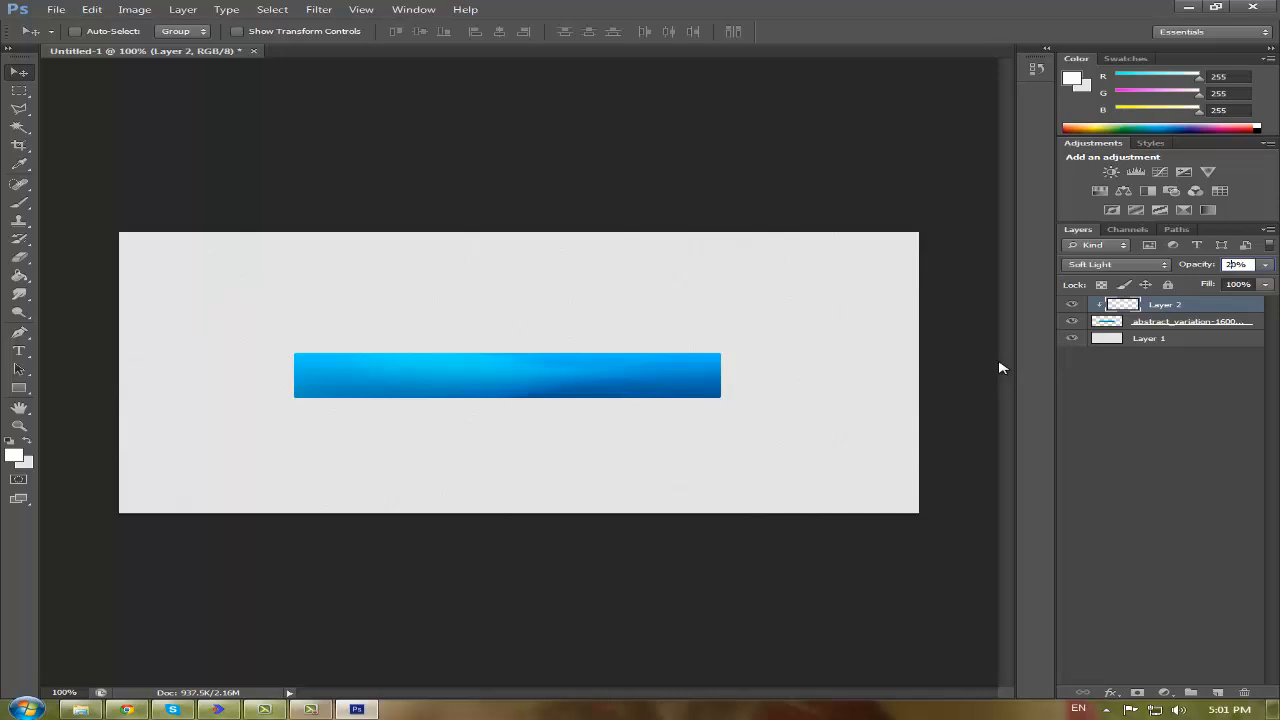
# - Add a Drop Shadow with 20% opacity to the highlight layer
pyautogui.rightClick(1119, 305)
pyautogui.click(1060, 312)
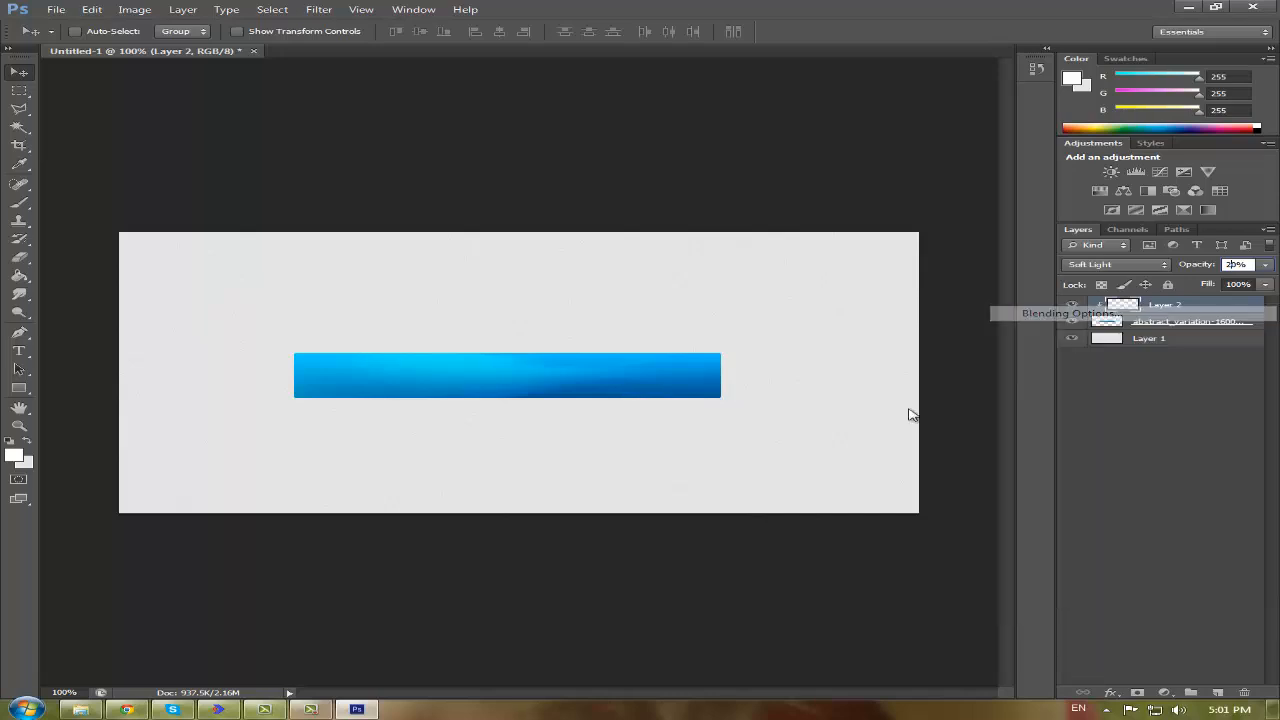
pyautogui.moveTo(792, 283); pyautogui.dragTo(928, 285)
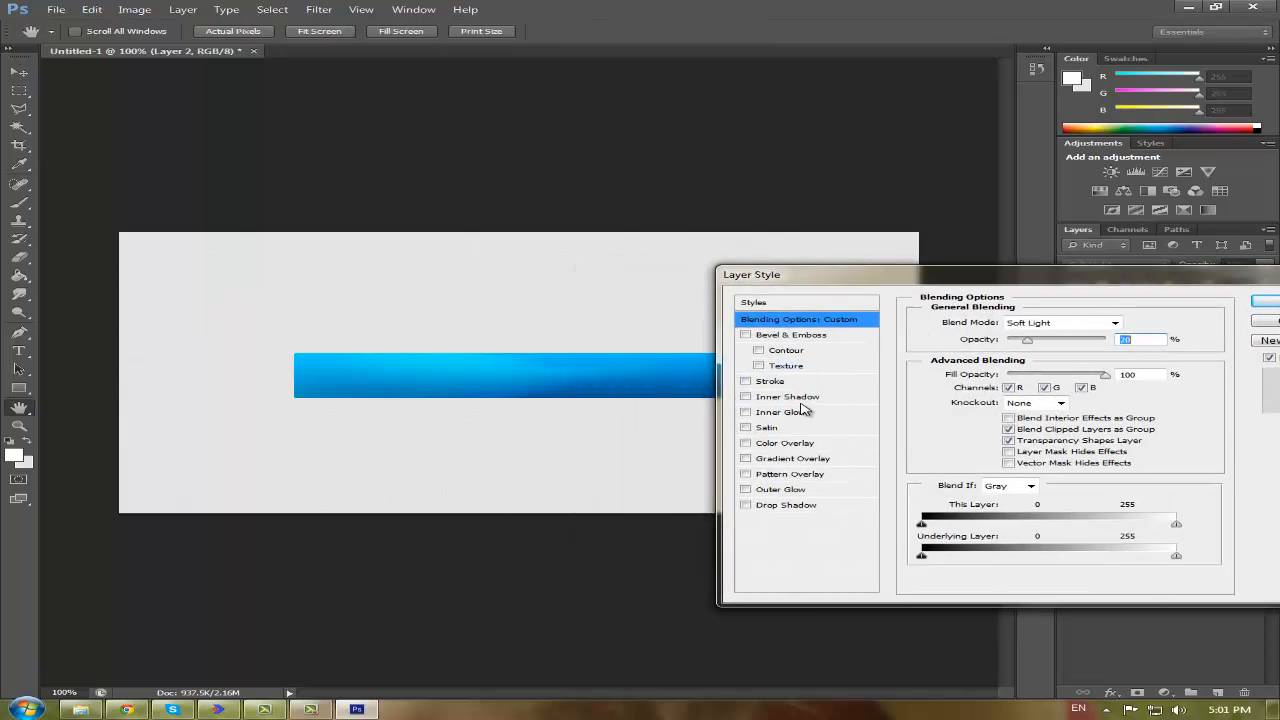
pyautogui.click(745, 505)
pyautogui.click(780, 513)
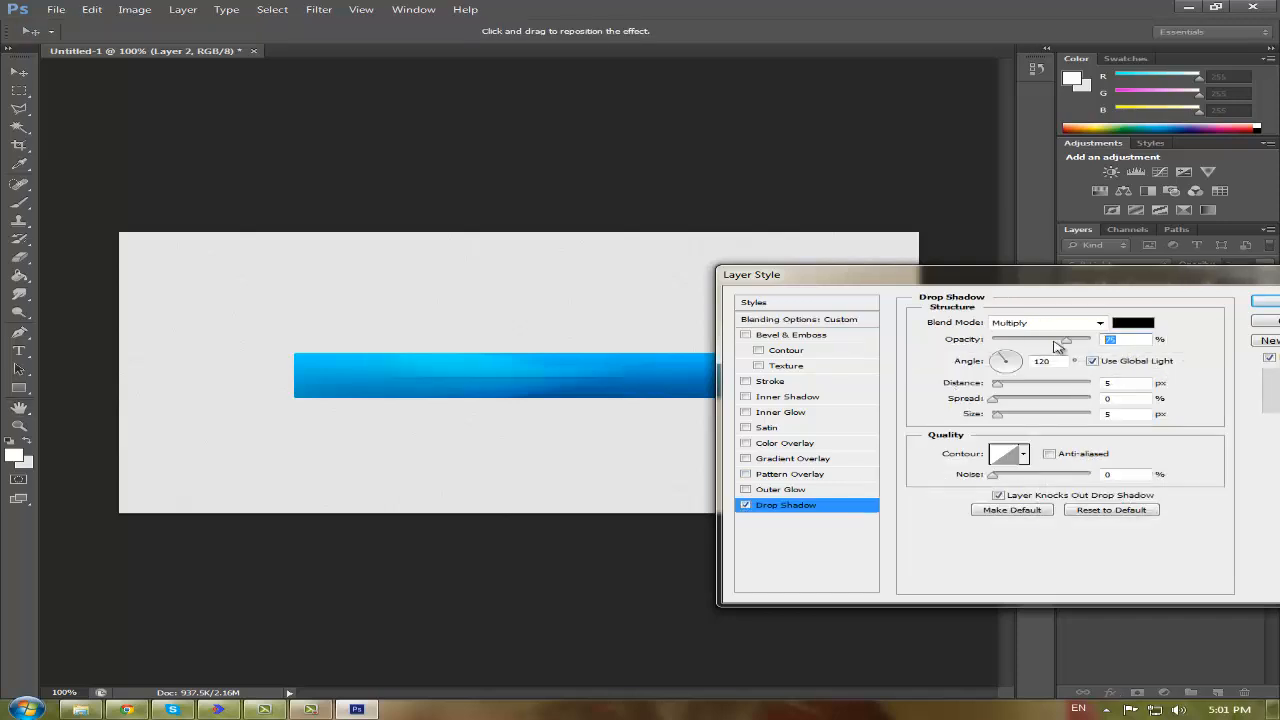
pyautogui.write('15')
pyautogui.moveTo(1115, 336); pyautogui.dragTo(1036, 338)
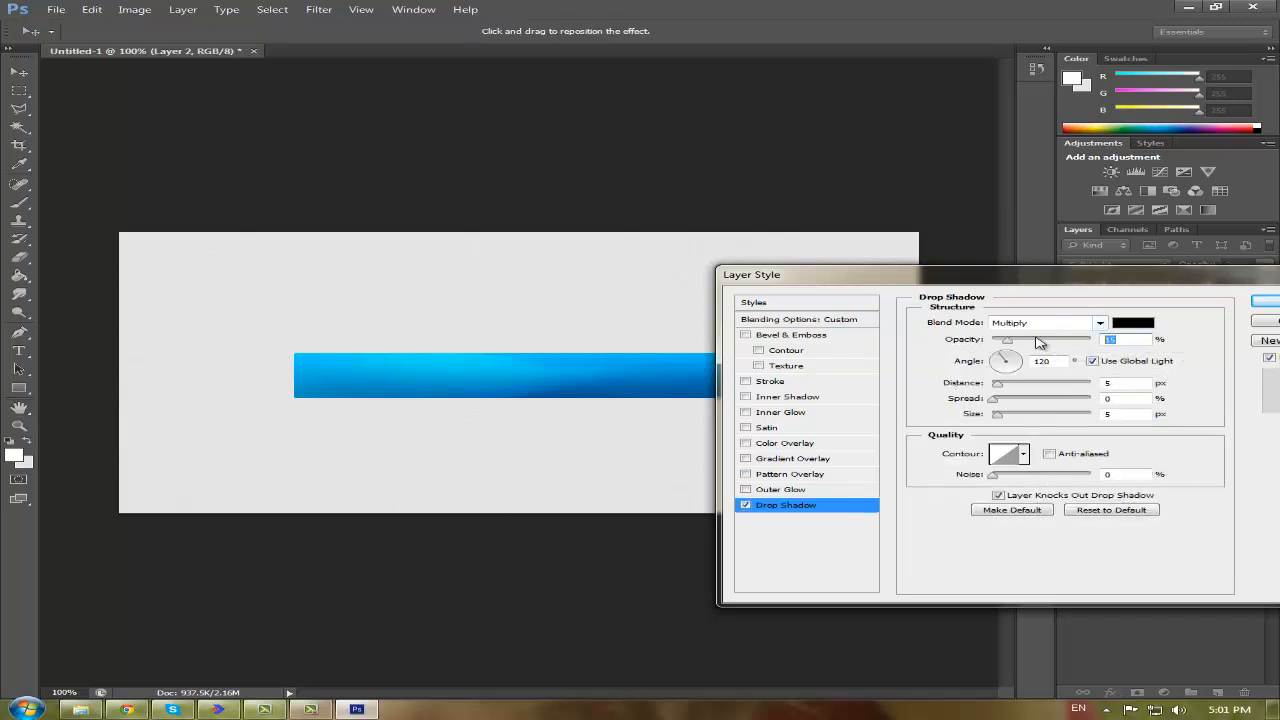
pyautogui.write('20')
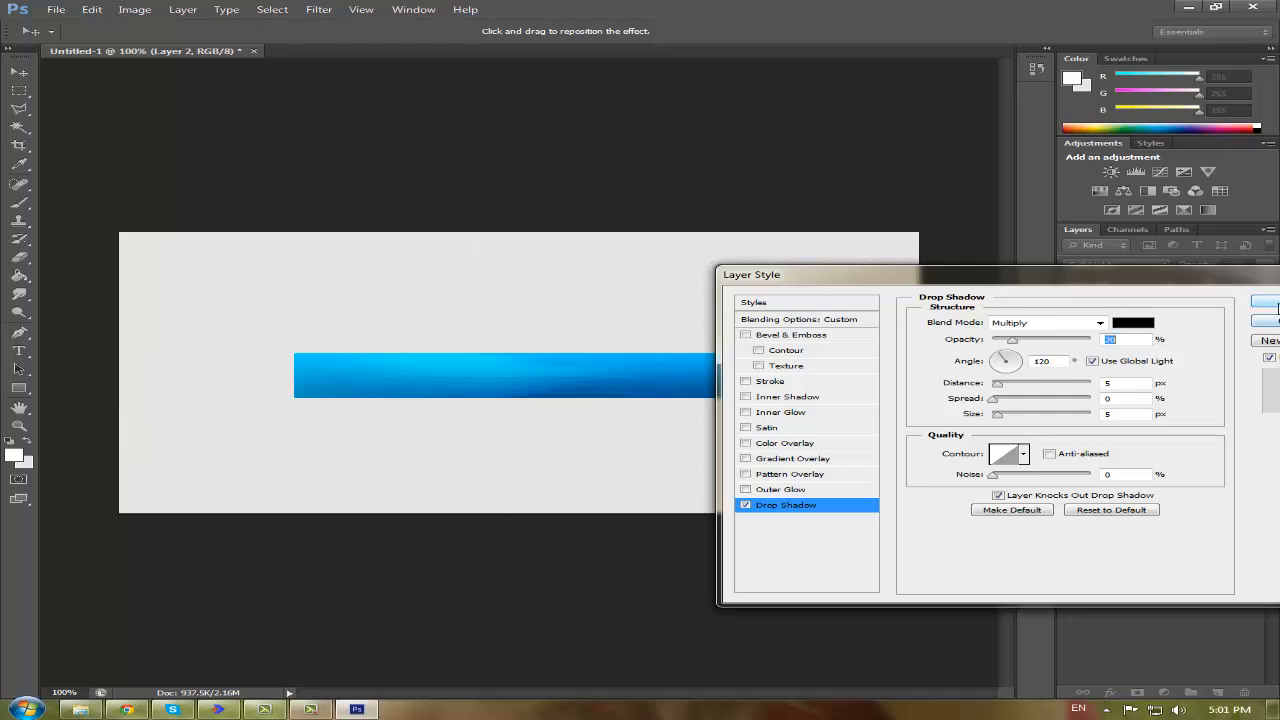
pyautogui.click(1275, 303)
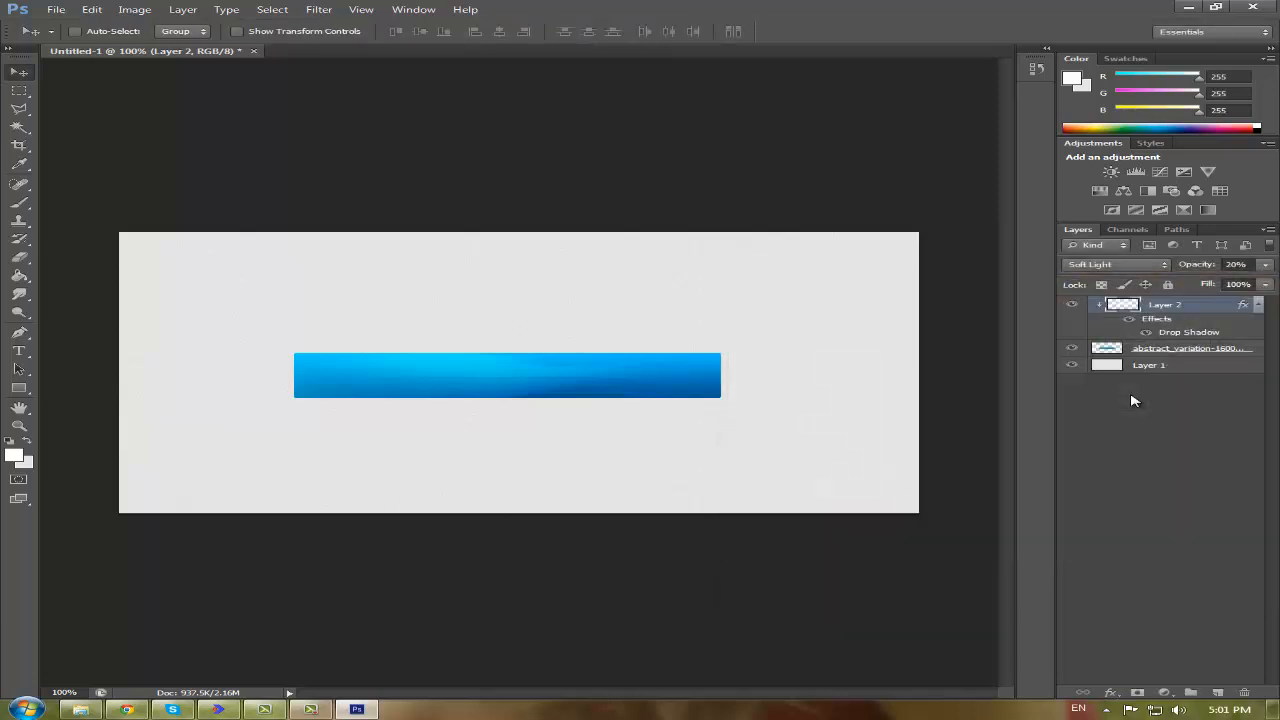
pyautogui.click(1217, 692)
pyautogui.moveTo(1110, 303); pyautogui.dragTo(1244, 692)
pyautogui.click(13, 455)
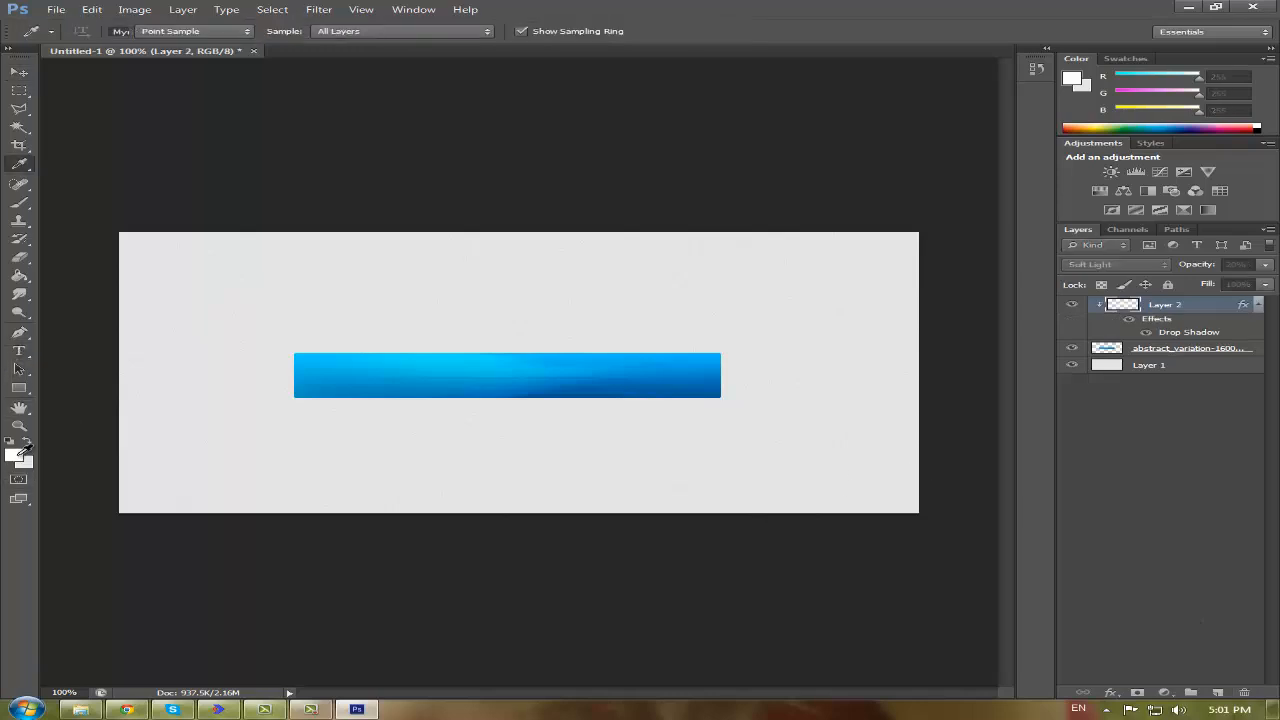
pyautogui.click(1146, 291)
# - Add the white 18 pt text "DUOKCENTA APVOGE NAMA!" and position it inside the blue bar near its left end
pyautogui.press('t')
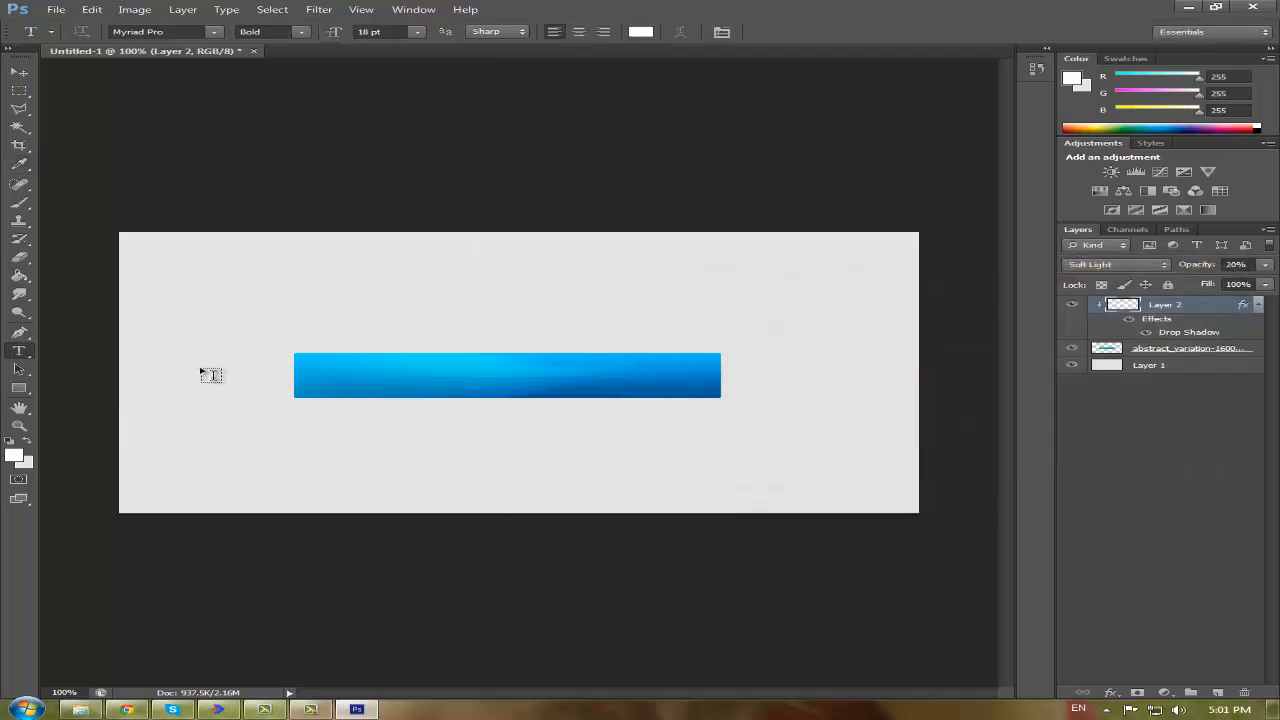
pyautogui.click(380, 375)
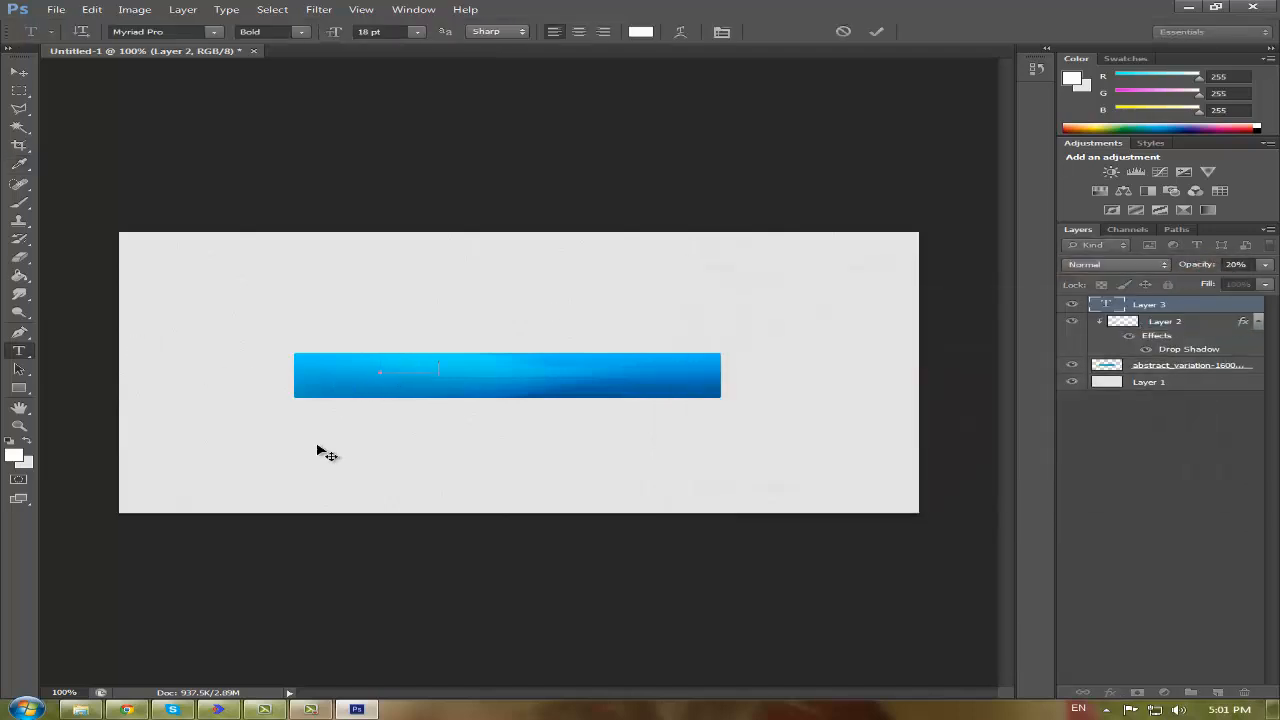
pyautogui.write('DUOKCENTA APVOGE')
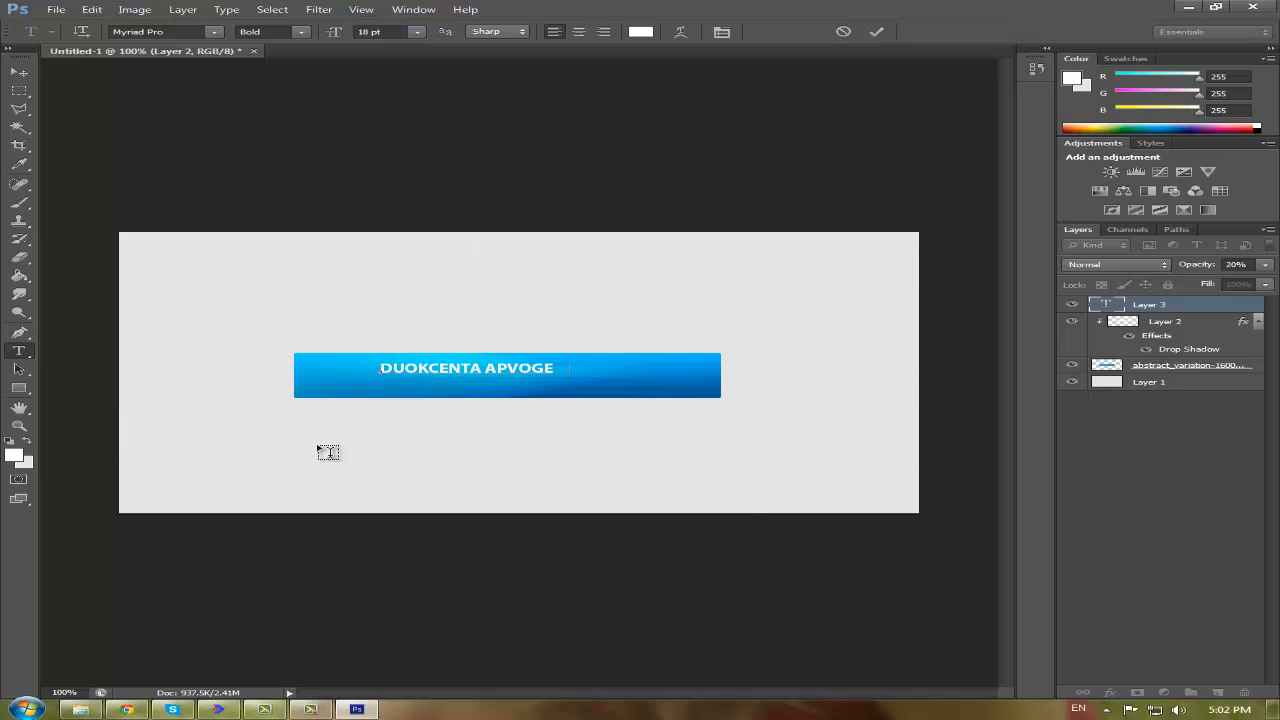
pyautogui.write('NAMA!')
pyautogui.moveTo(453, 476); pyautogui.dragTo(404, 492)
pyautogui.click(1085, 308)
pyautogui.press('v')
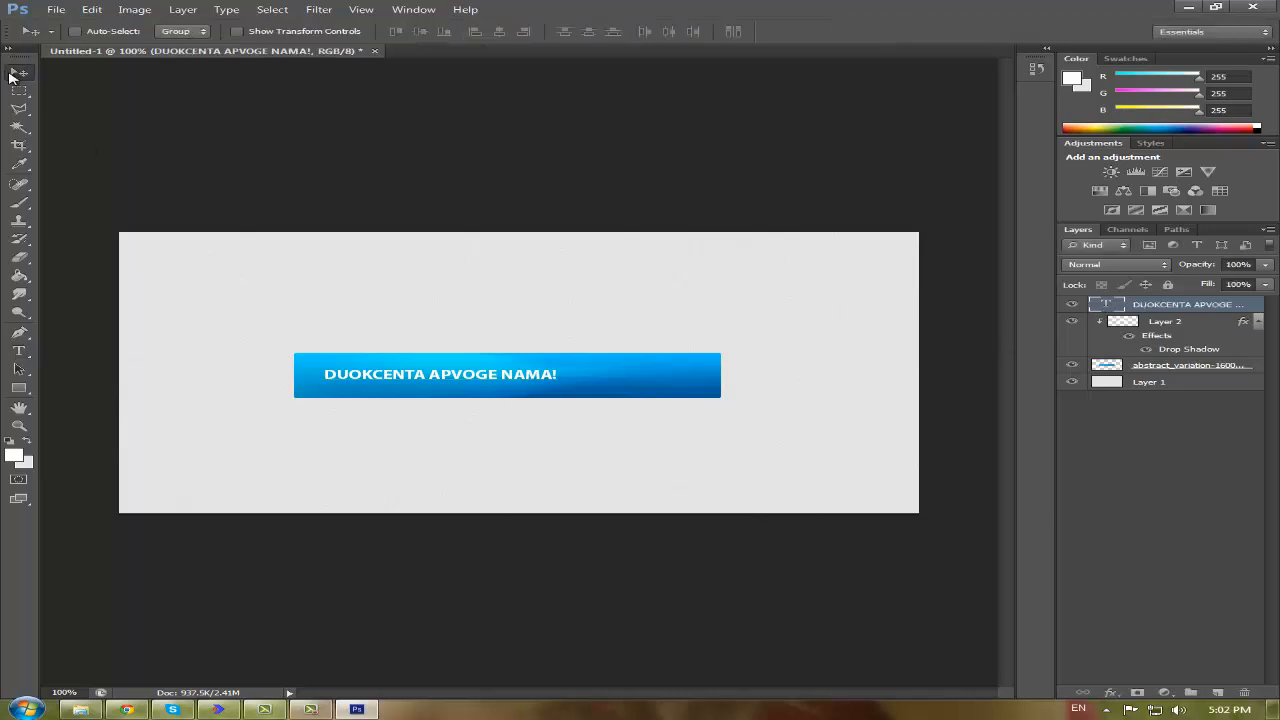
pyautogui.moveTo(394, 429); pyautogui.dragTo(381, 431)
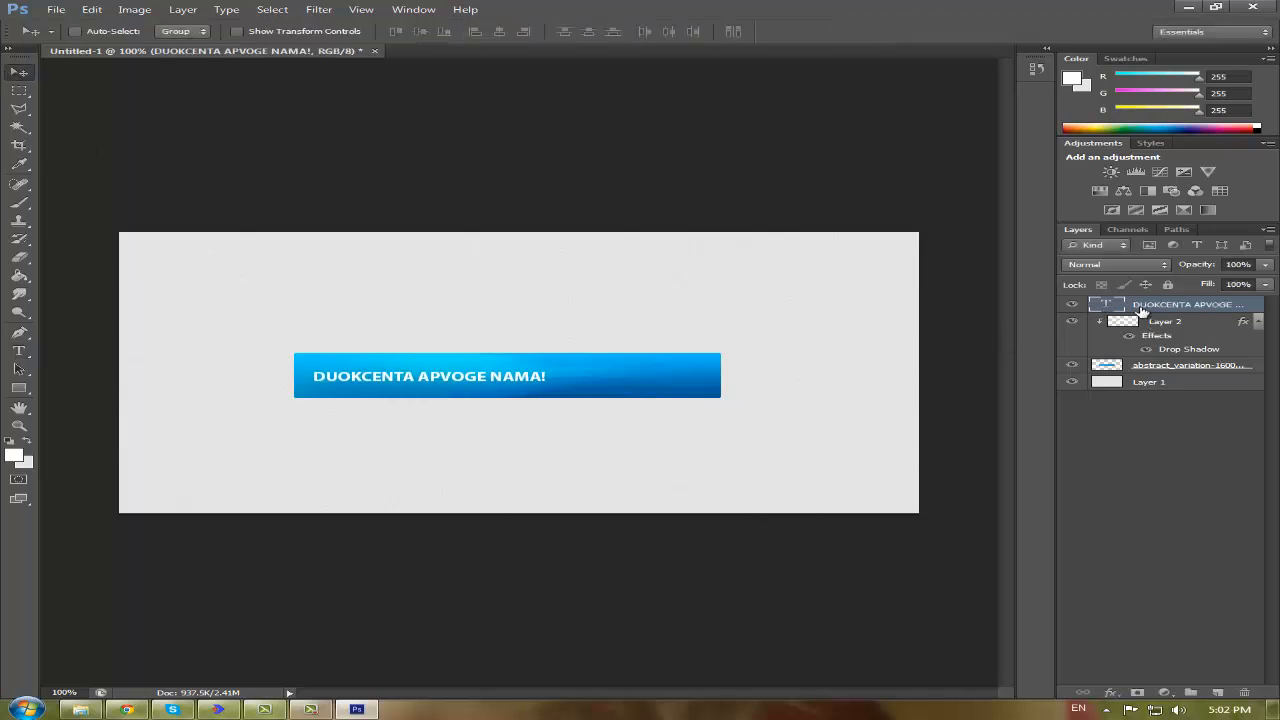
# - Add an Inner Shadow to the heading text with a size of 1 px and a distance of 2 px
pyautogui.rightClick(1141, 312)
pyautogui.click(1030, 312)
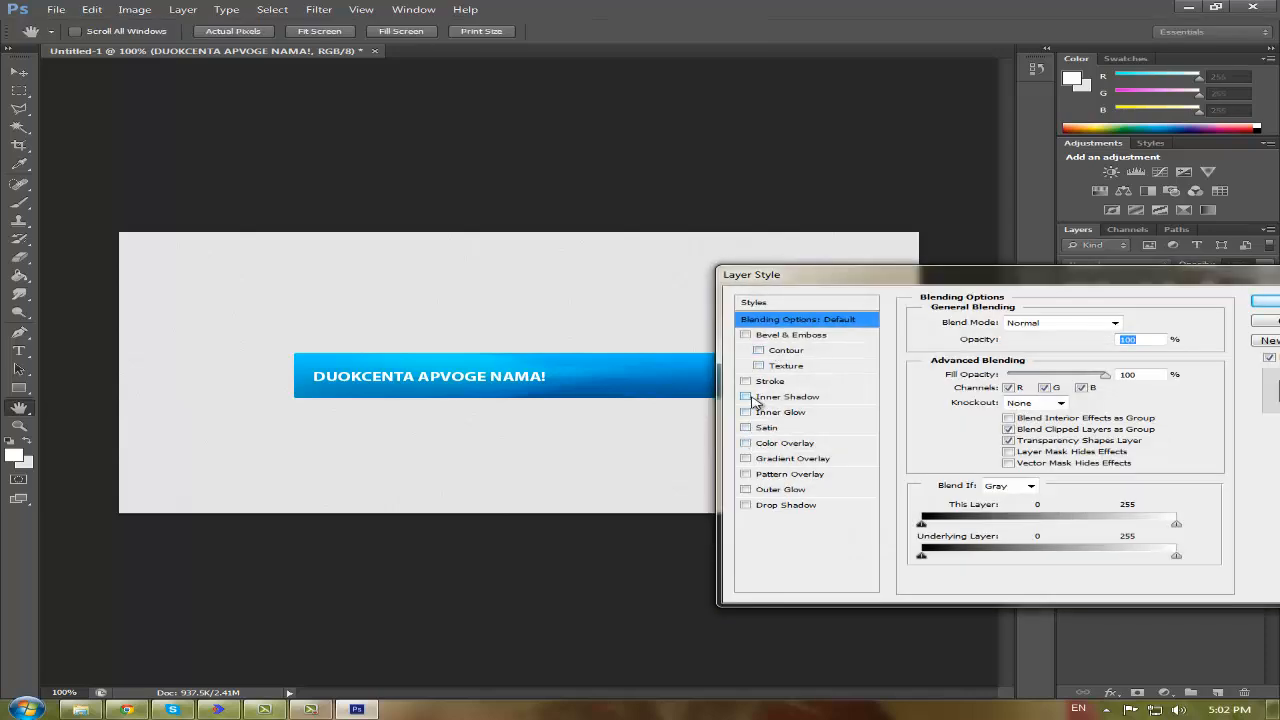
pyautogui.click(760, 397)
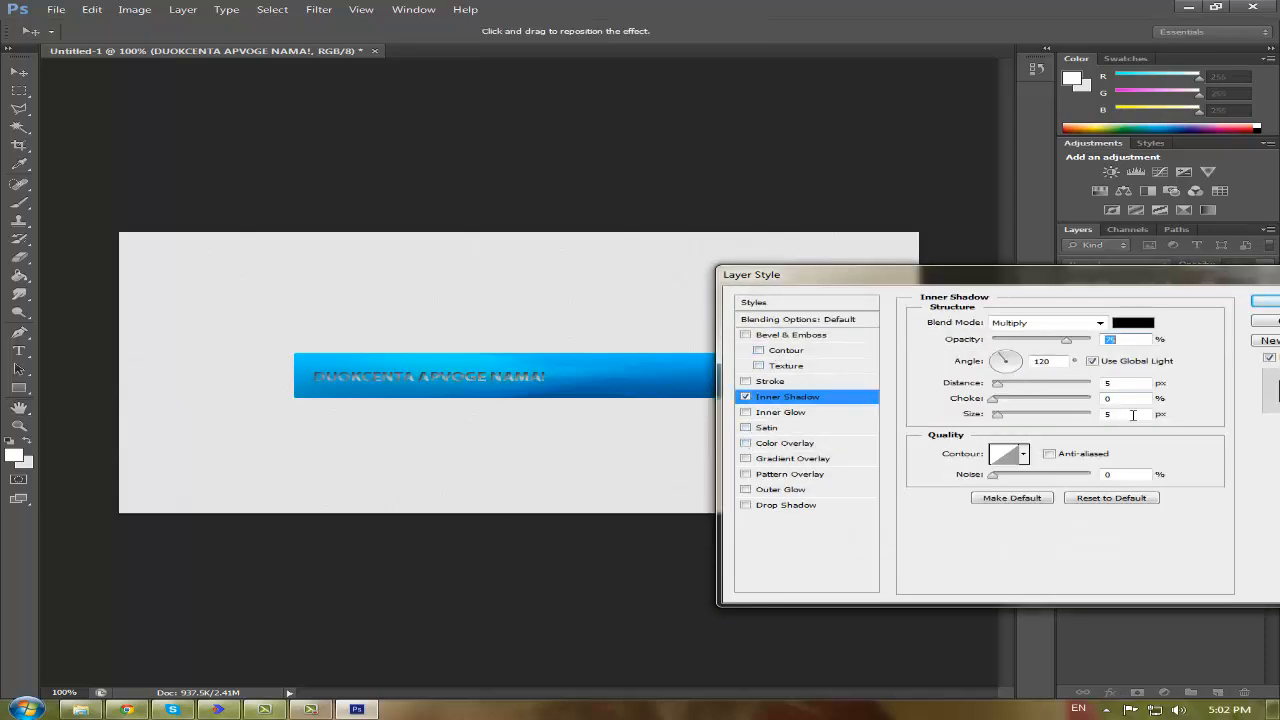
pyautogui.moveTo(985, 418); pyautogui.dragTo(980, 418)
pyautogui.click(996, 385)
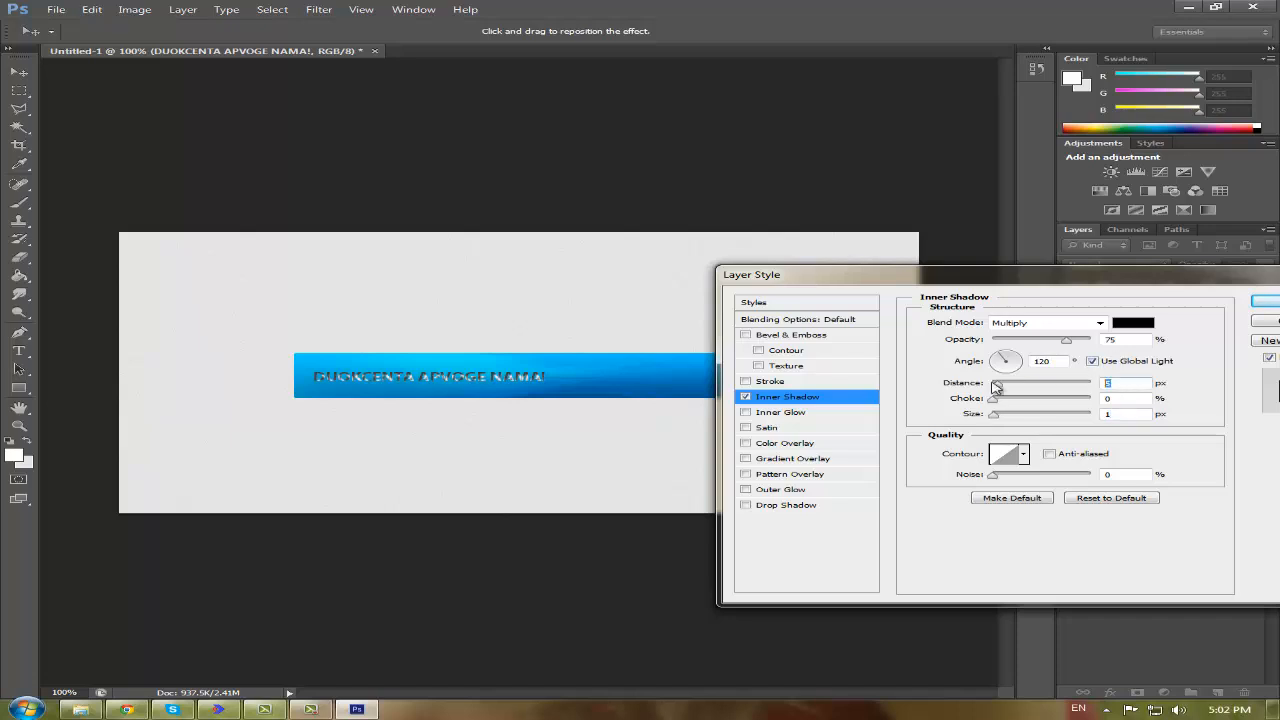
pyautogui.write('2')
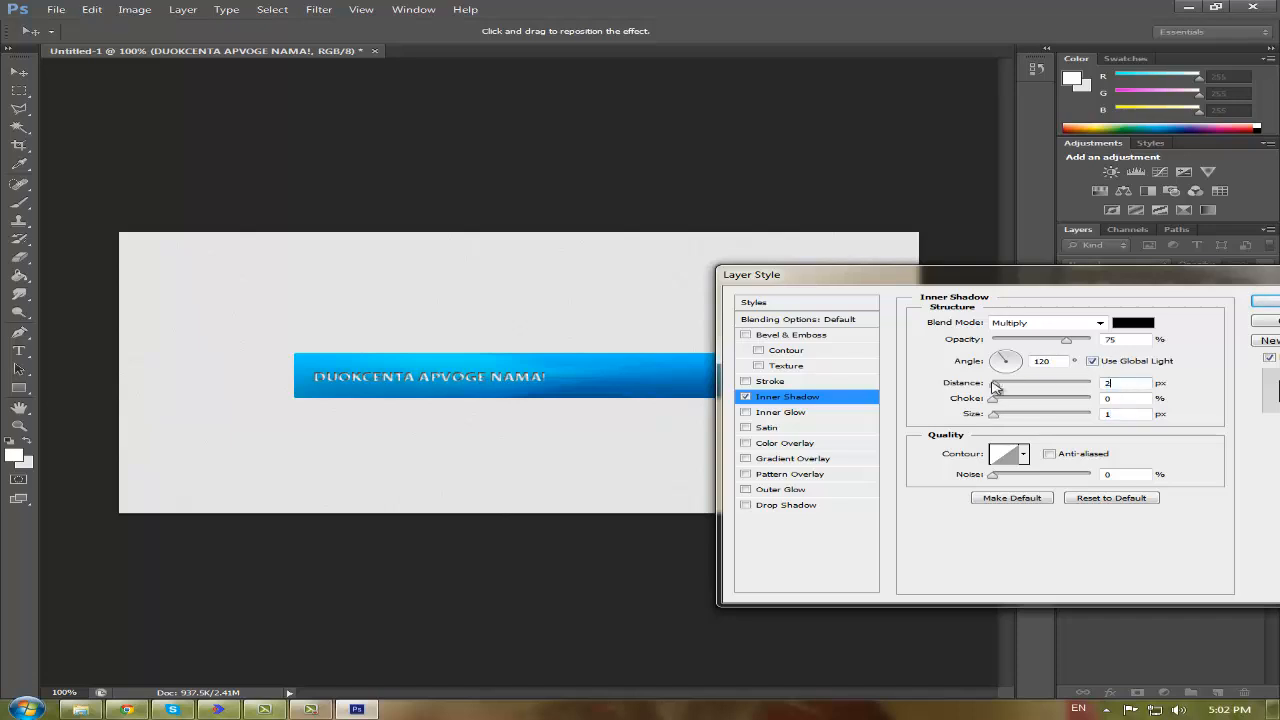
# - Set the heading's Inner Shadow to Normal blend mode with 30% opacity and apply the layer style
pyautogui.click(1075, 323)
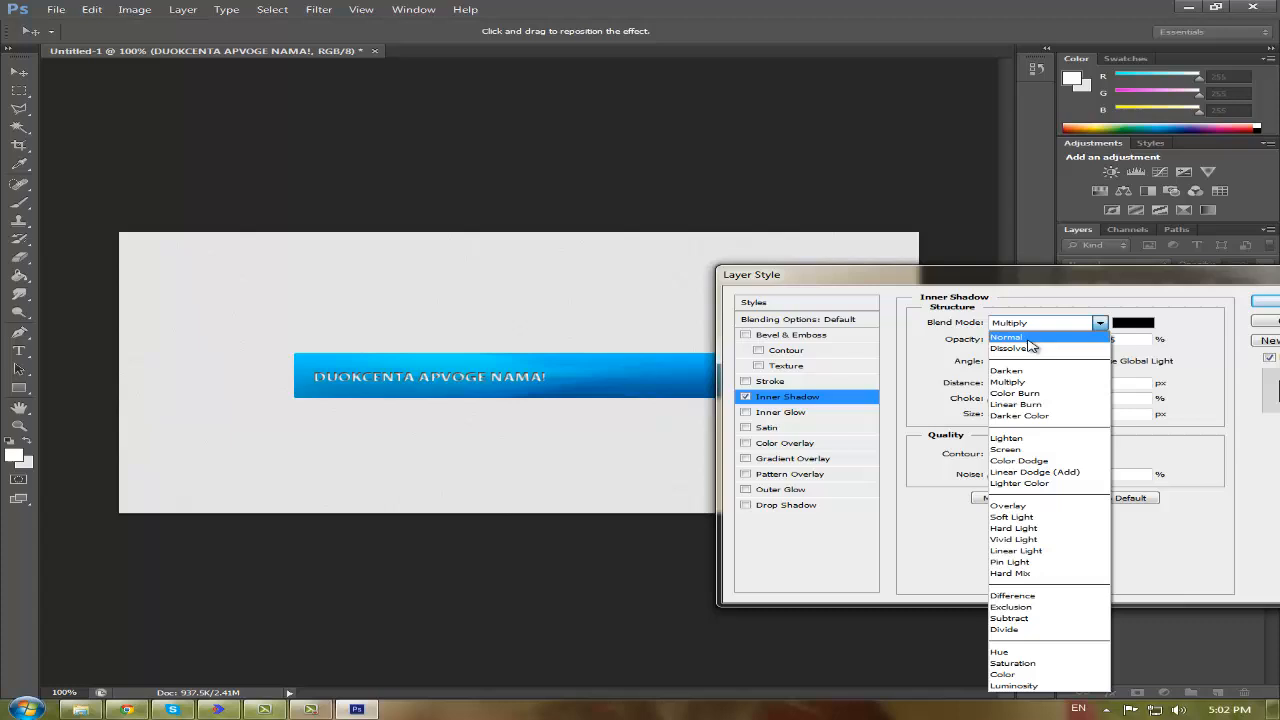
pyautogui.click(1028, 339)
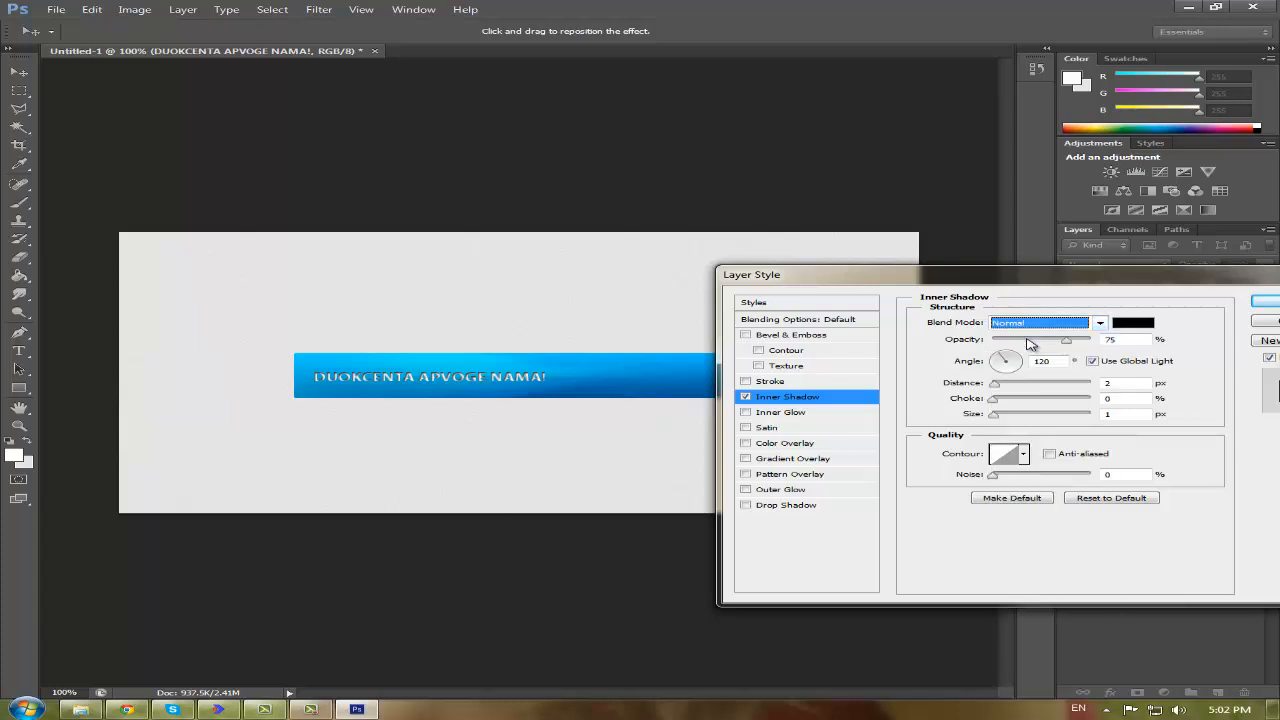
pyautogui.press('Tab')
pyautogui.write('2')
pyautogui.press('BackSpace')
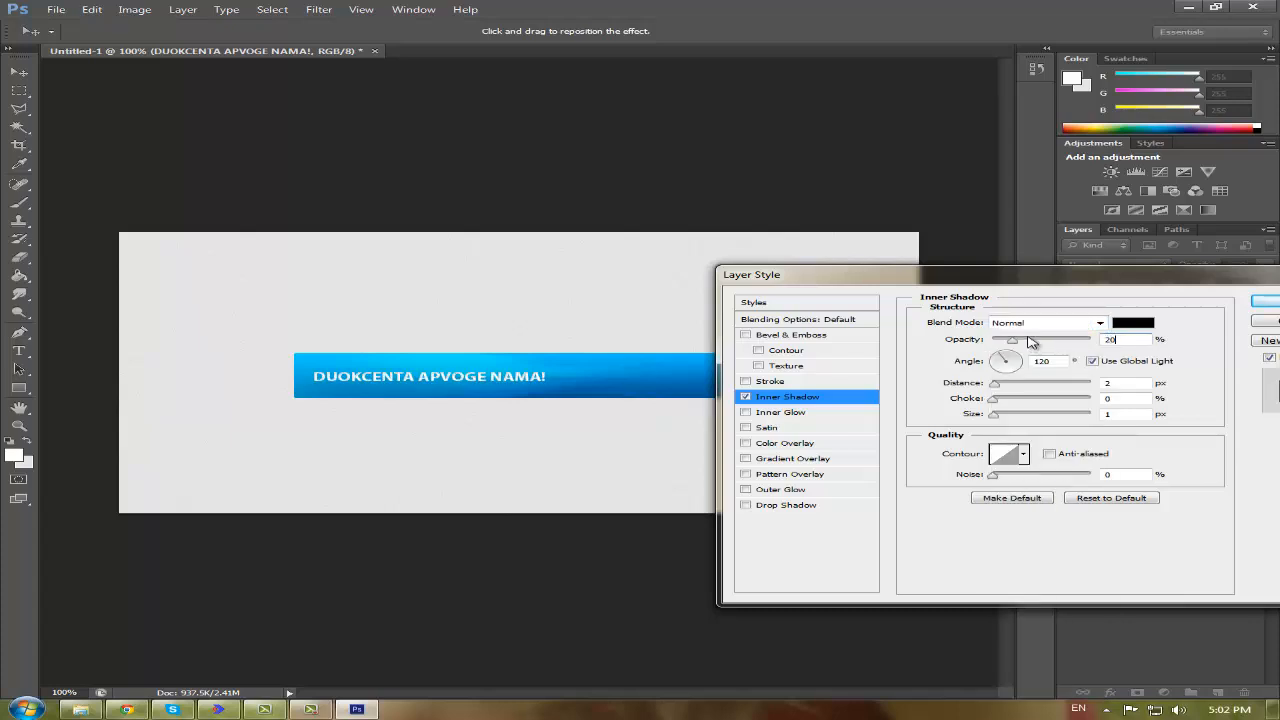
pyautogui.write('30')
pyautogui.press('Return')
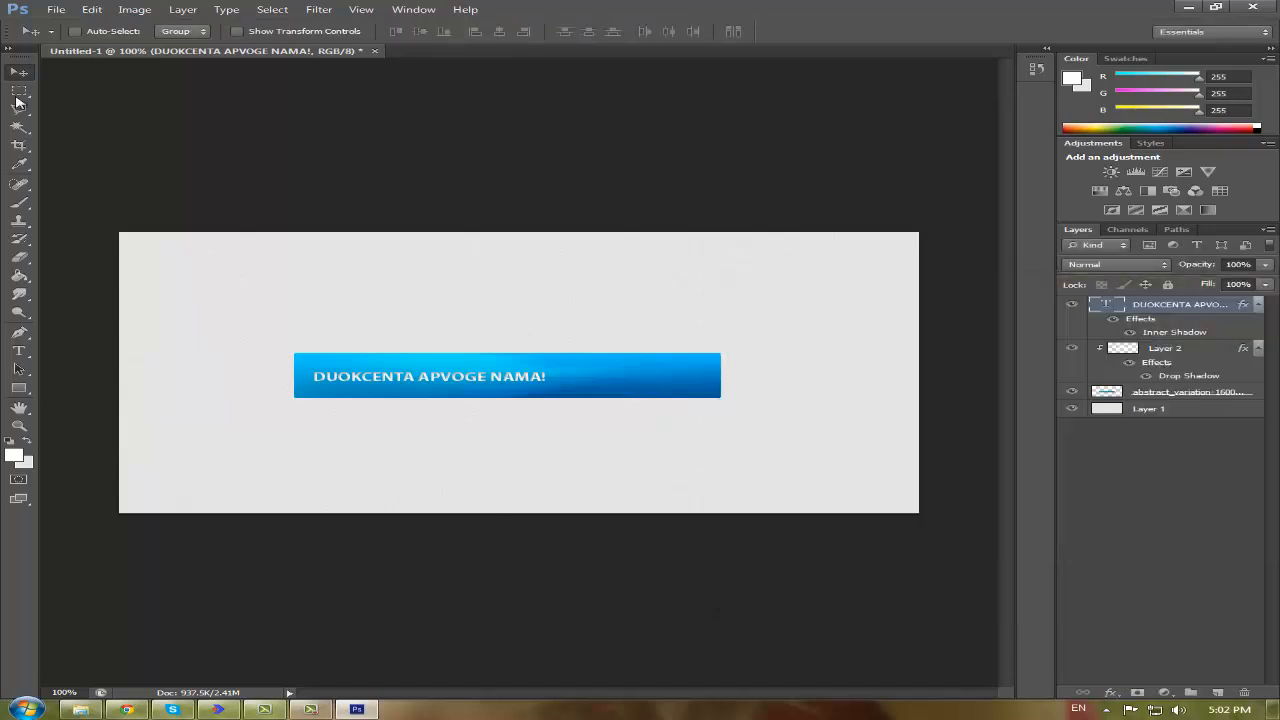
# - Nudge the heading text left, and move it together with the bar and highlight layers up near the canvas's upper edge
pyautogui.moveTo(443, 463); pyautogui.dragTo(446, 464)
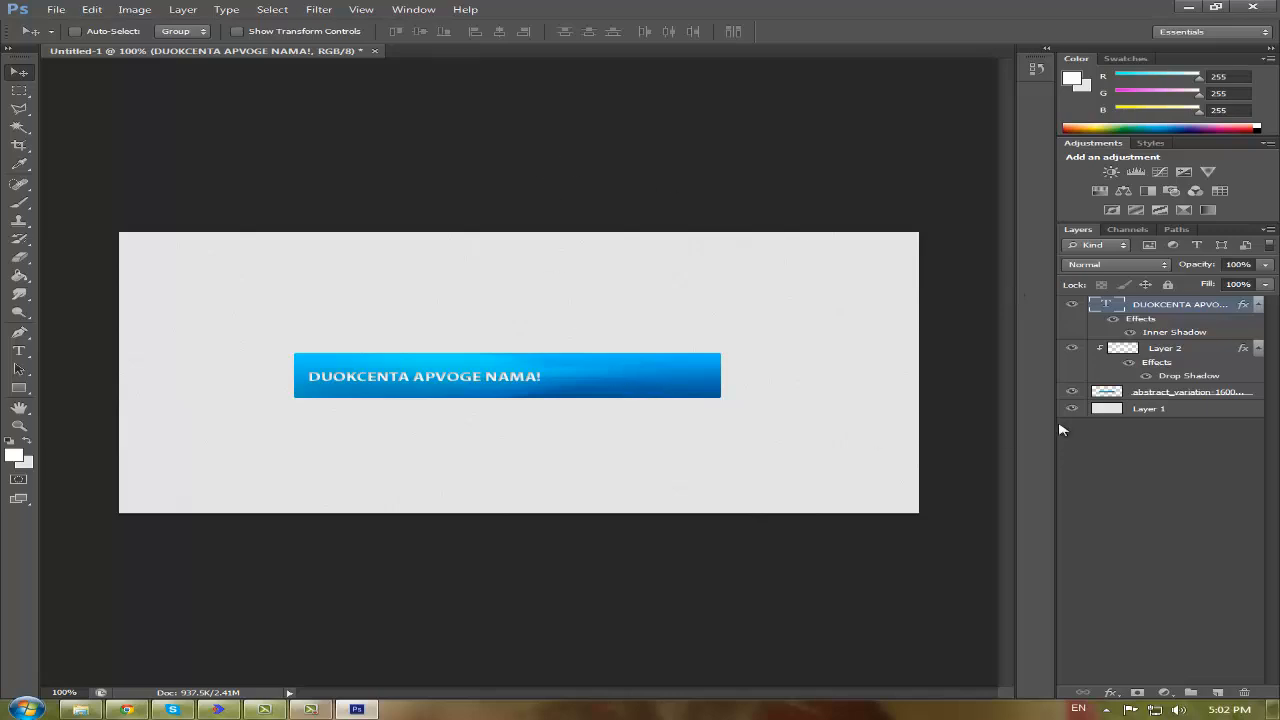
pyautogui.keyDown('shift'); pyautogui.click(1110, 392); pyautogui.keyUp('shift')
pyautogui.moveTo(566, 431); pyautogui.dragTo(550, 440)
pyautogui.click(1186, 455)
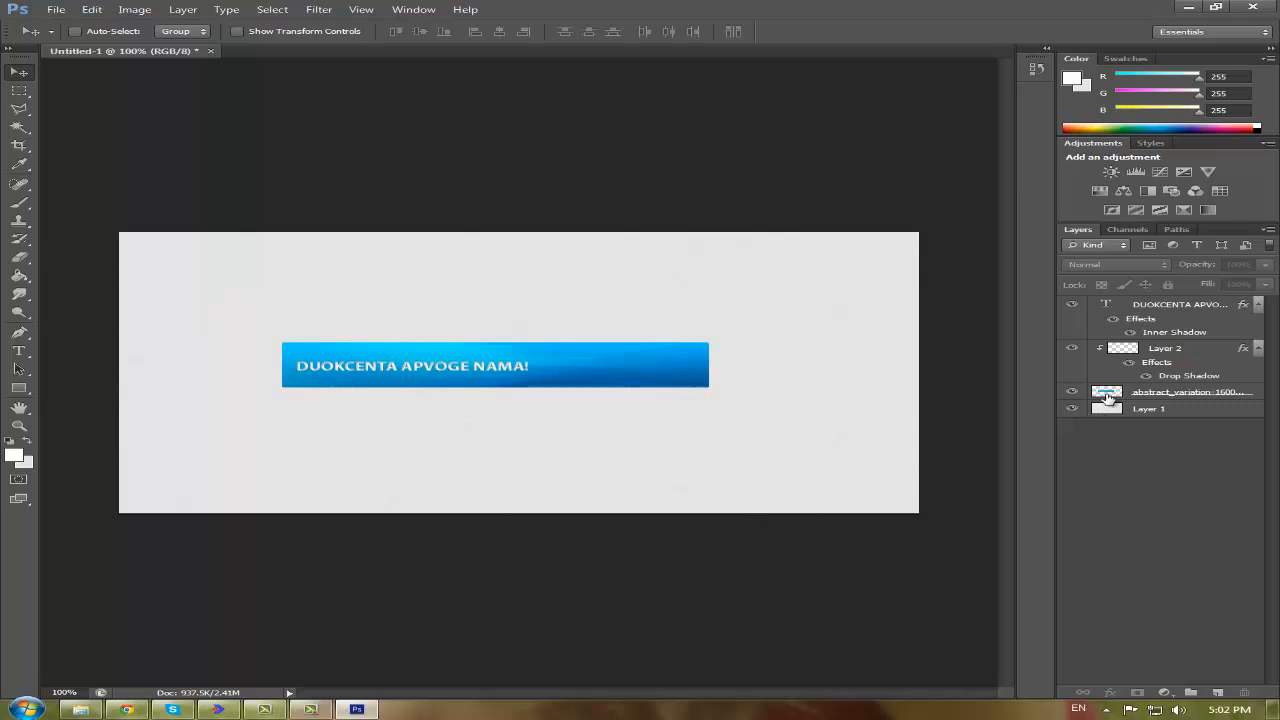
pyautogui.click(1107, 398)
pyautogui.keyDown('shift'); pyautogui.click(1105, 306); pyautogui.keyUp('shift')
pyautogui.moveTo(577, 460); pyautogui.dragTo(574, 385)
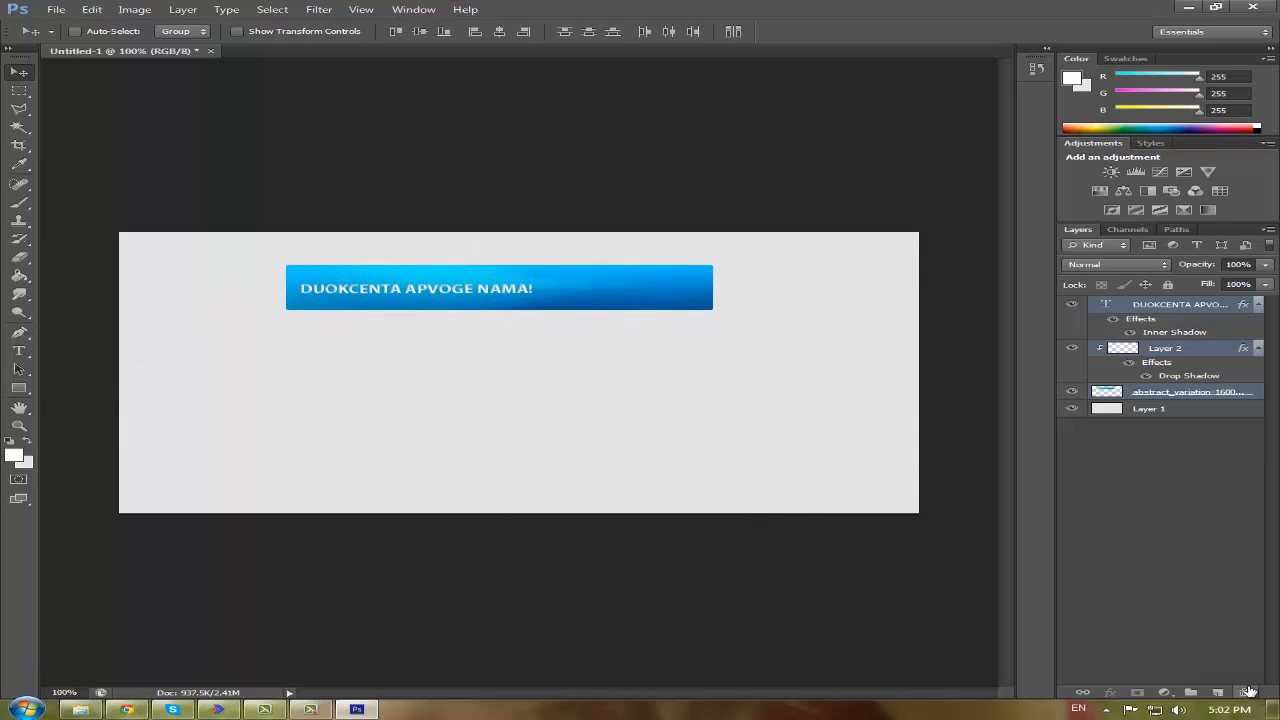
# - Set the foreground colour to black
pyautogui.click(19, 370)
pyautogui.click(16, 455)
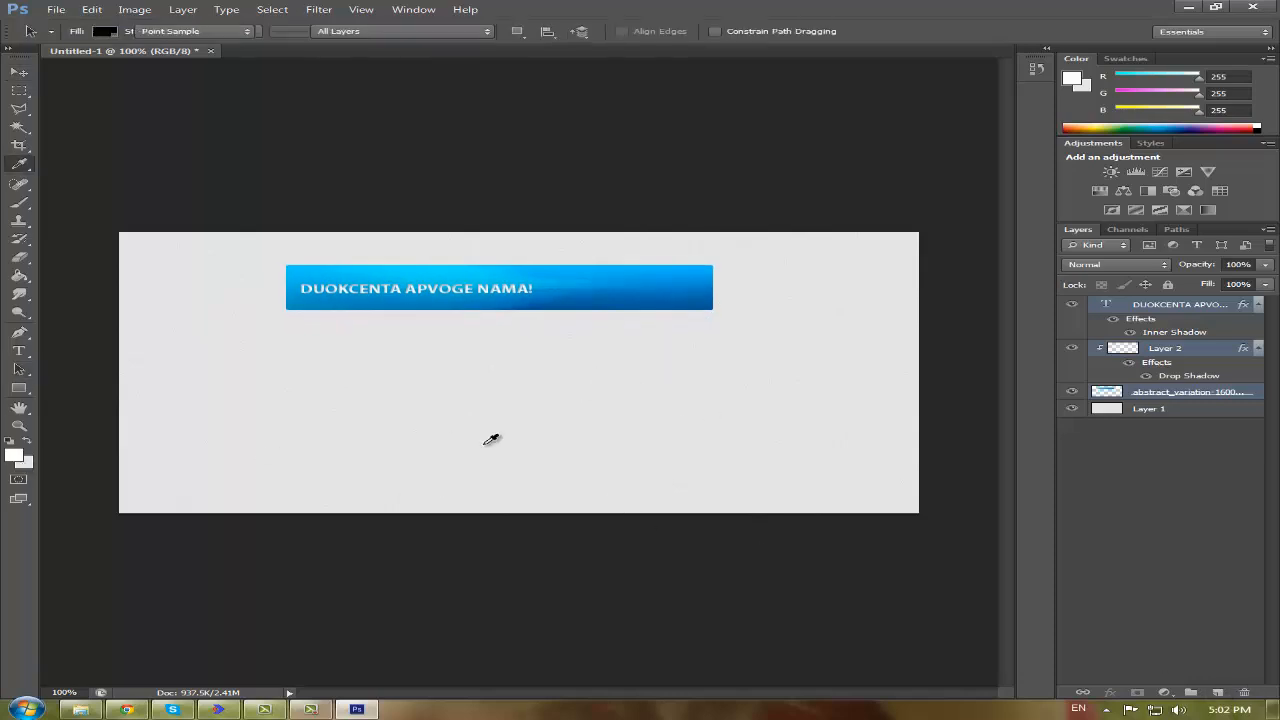
pyautogui.click(1110, 298)
# - Switch to Chrome, search for "lorem ipsum" in a new tab and copy the first paragraph from lt.lipsum.com
pyautogui.hotkey('alt', 'Tab')
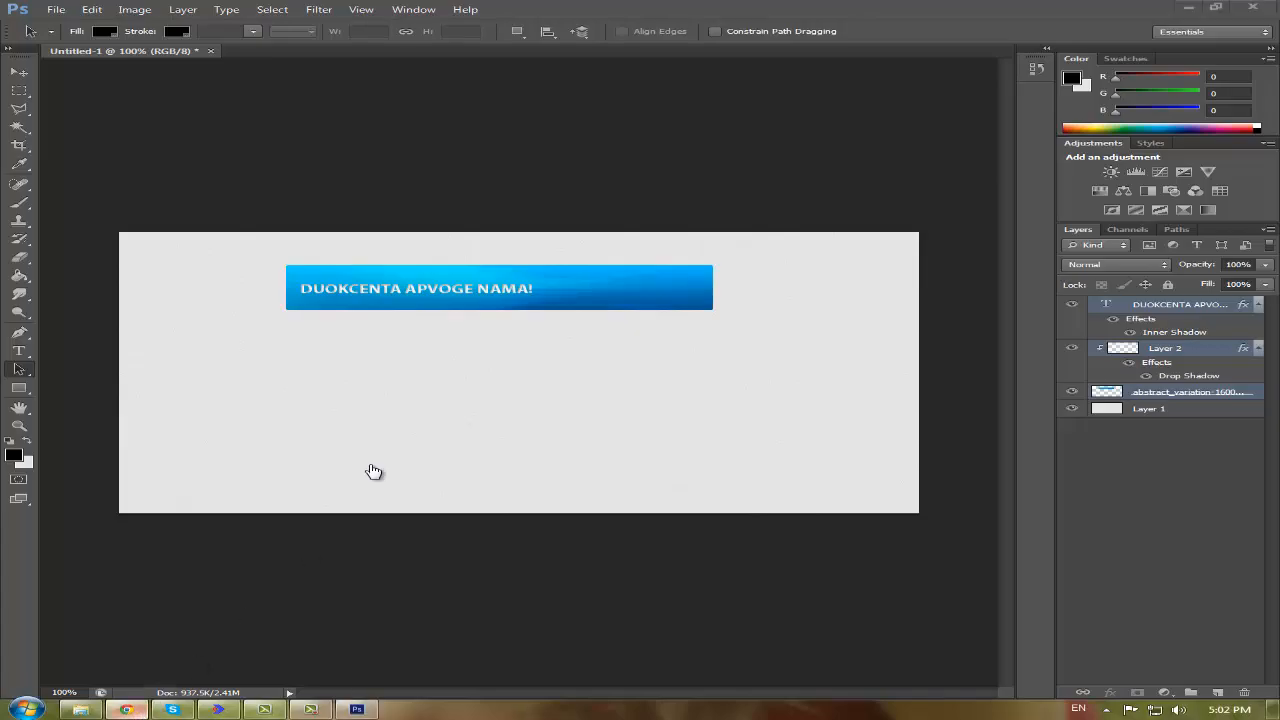
pyautogui.click(797, 17)
pyautogui.write('lorem ipsum')
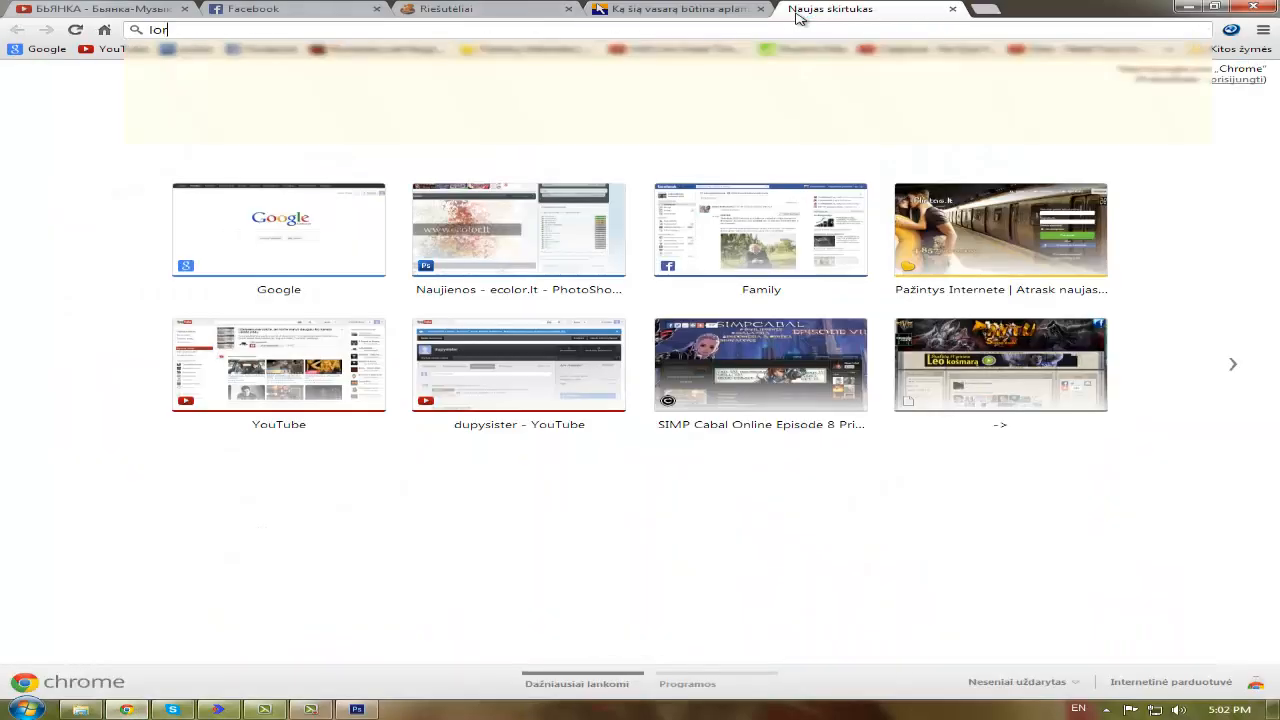
pyautogui.press('Return')
pyautogui.click(297, 248)
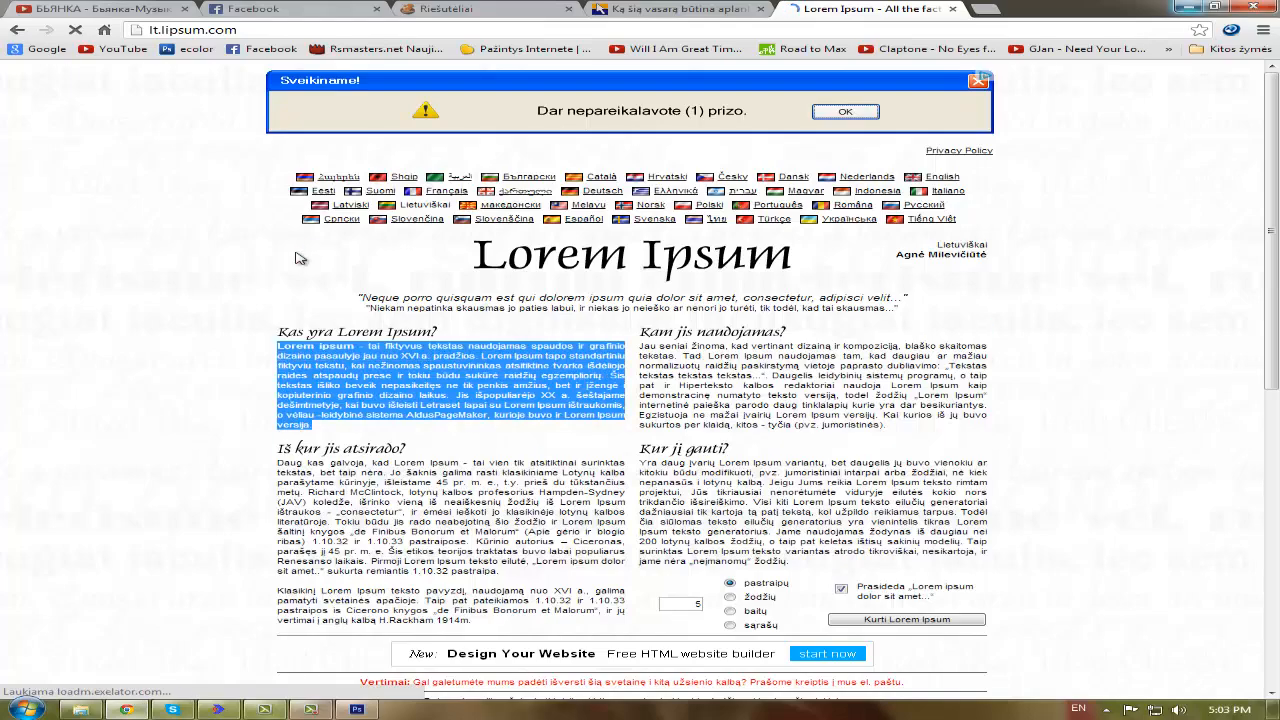
# - Switch back to Photoshop, paste the copied paragraph as a new text layer and hide that layer
pyautogui.hotkey('alt', 'Tab')
pyautogui.press('t')
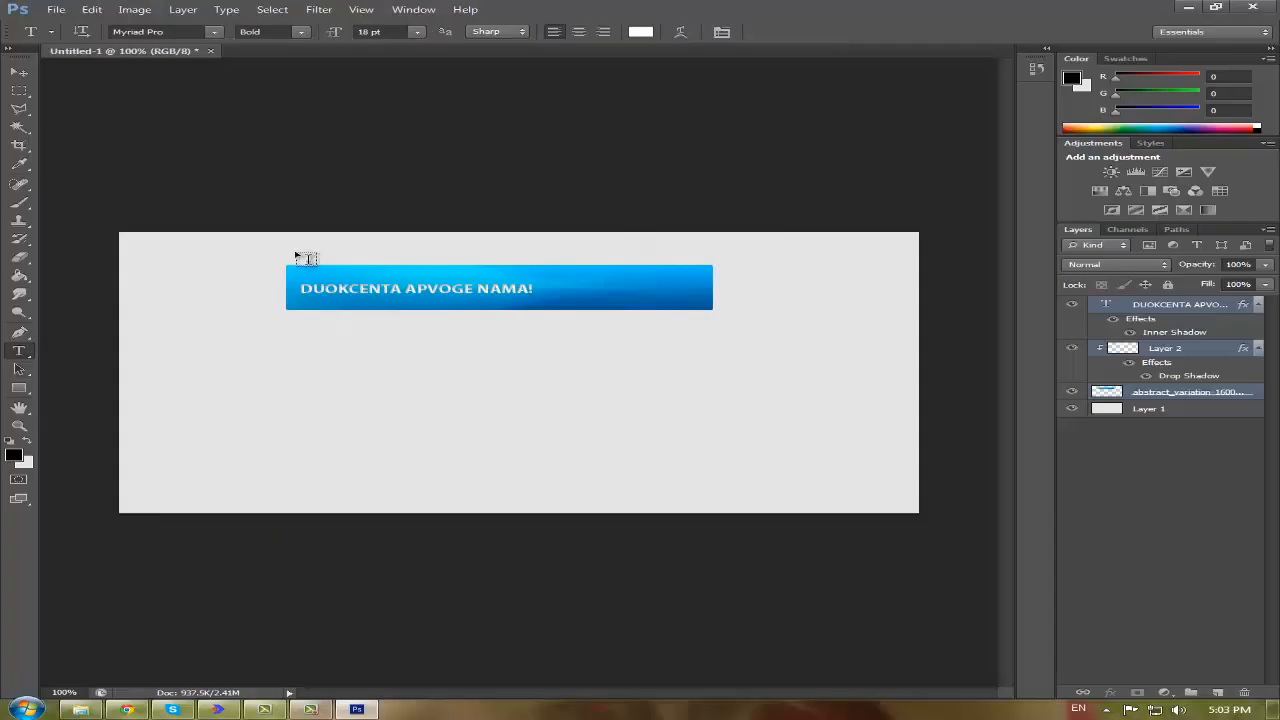
pyautogui.click(309, 262)
pyautogui.hotkey('ctrl', 'v')
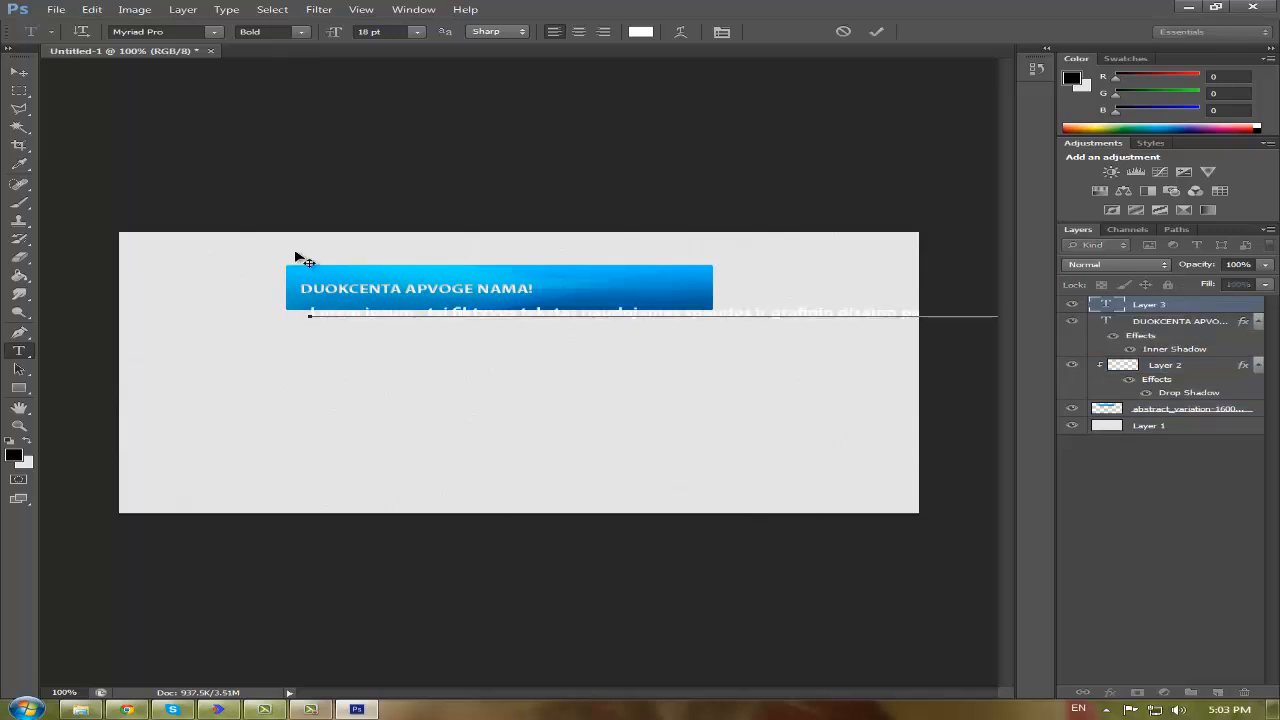
pyautogui.click(1072, 304)
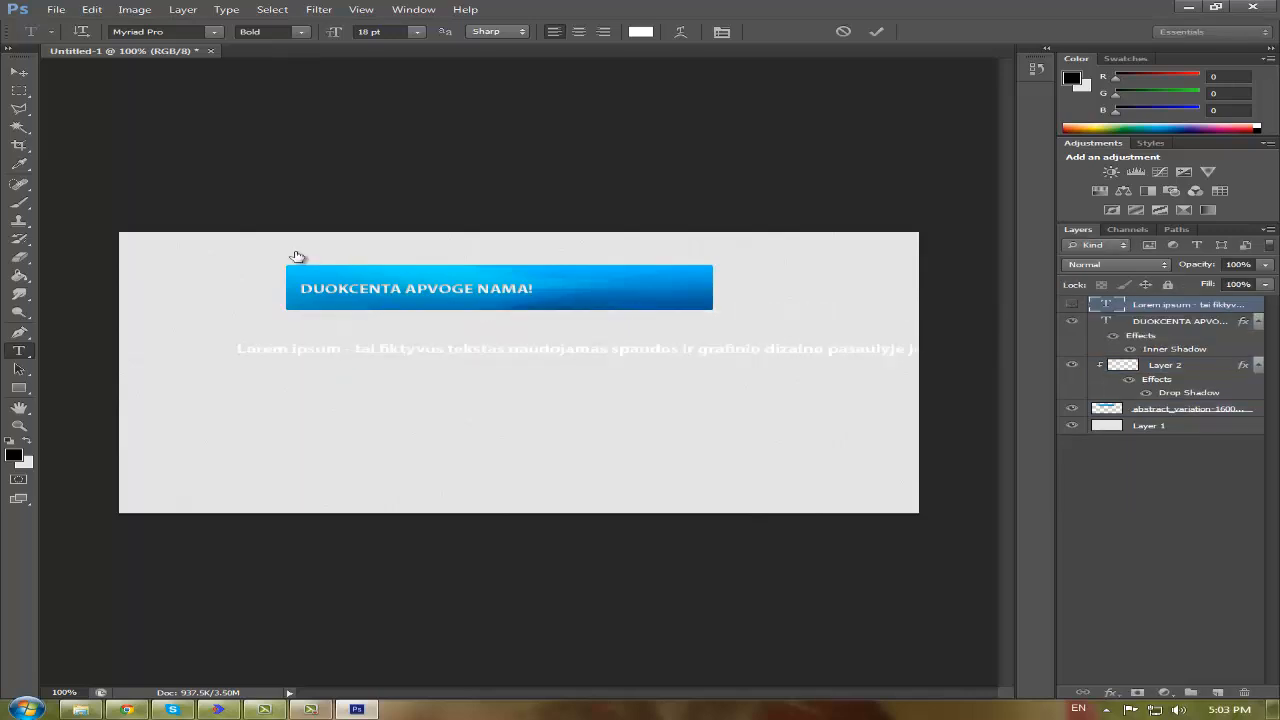
# - Add a new empty layer directly above the heading text layer
pyautogui.click(1180, 321)
pyautogui.click(1217, 692)
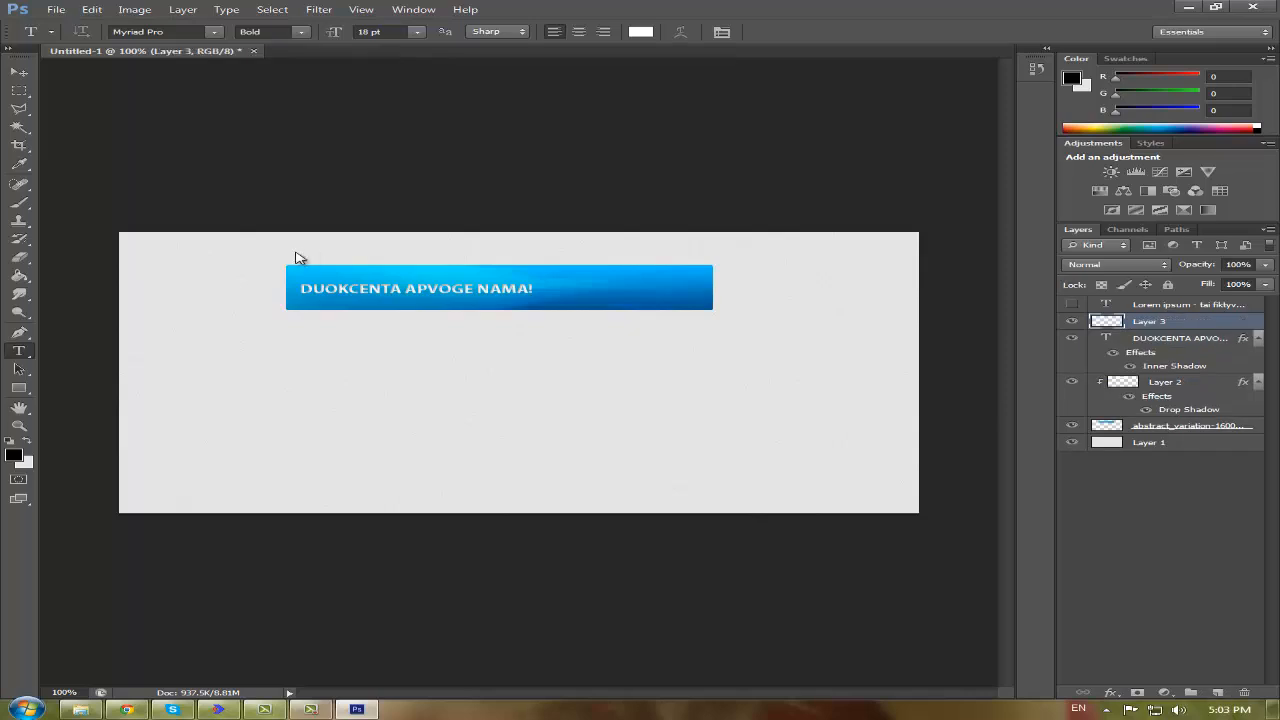
pyautogui.hotkey('alt', 'Tab')
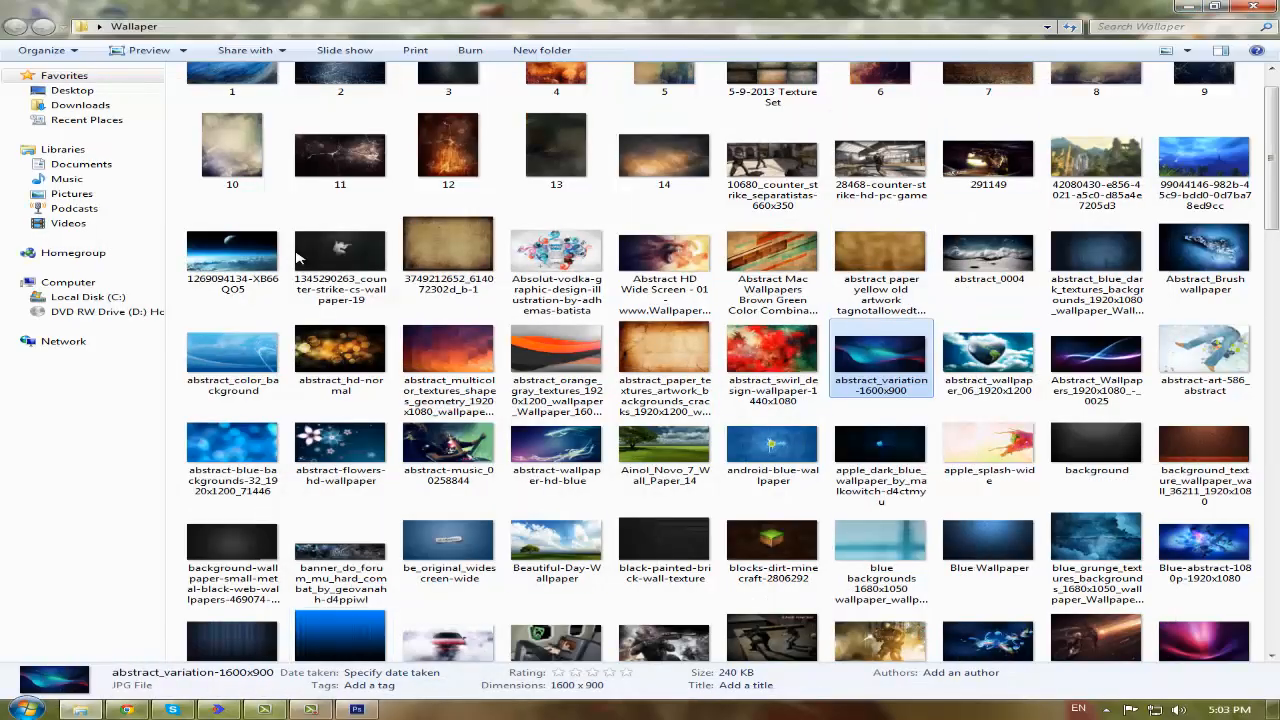
pyautogui.click(357, 709)
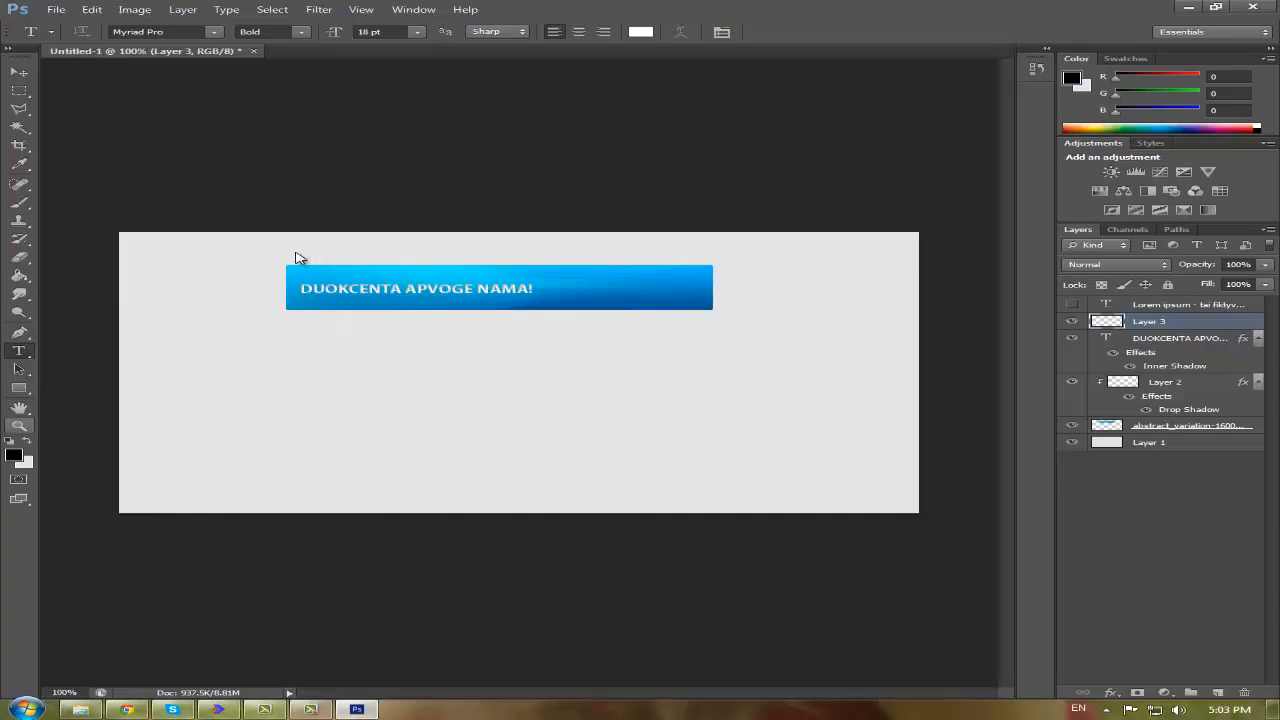
# - Show the rulers and place a vertical guide exactly along the left edge of the blue heading bar
pyautogui.rightClick(19, 388)
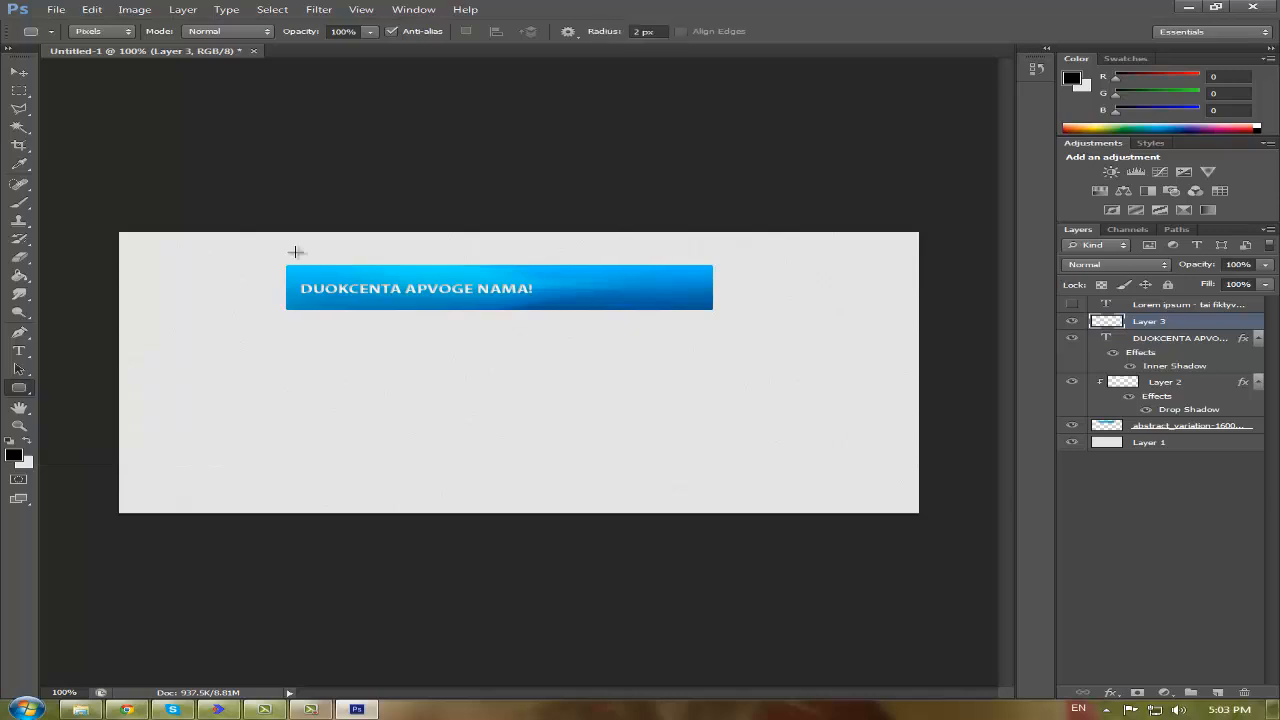
pyautogui.hotkey('ctrl', 'r')
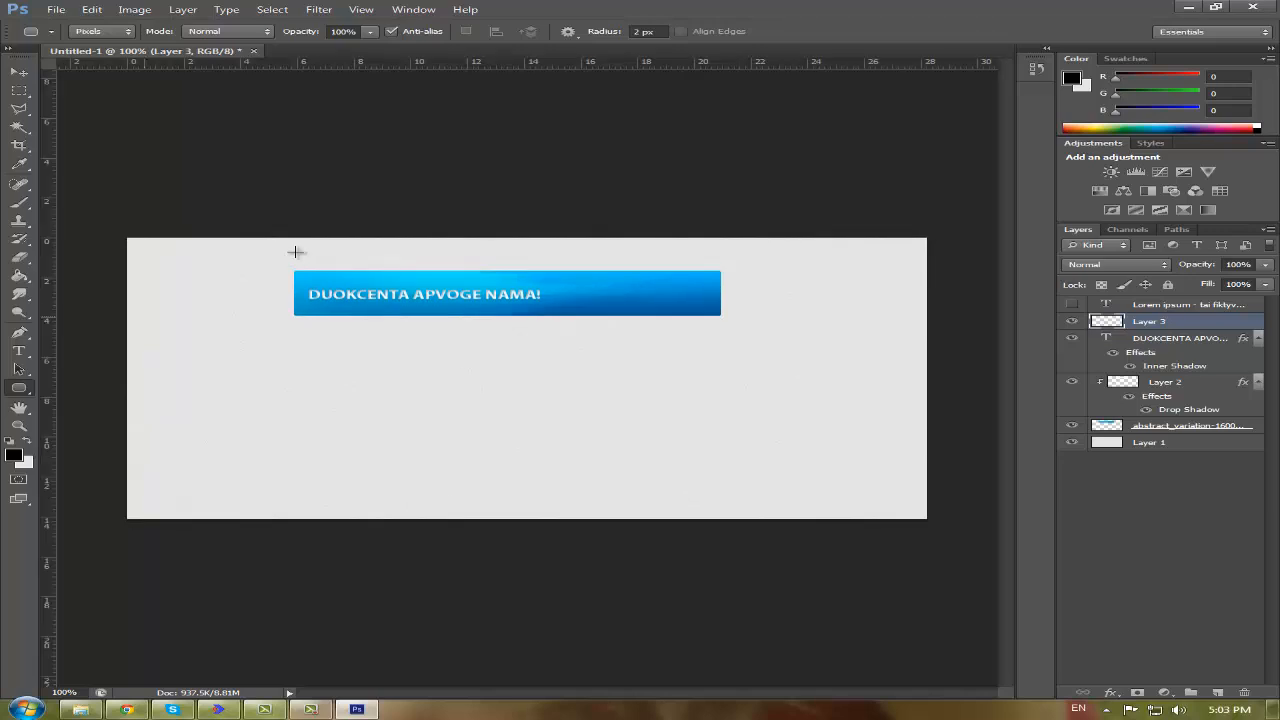
pyautogui.moveTo(47, 256); pyautogui.dragTo(293, 252)
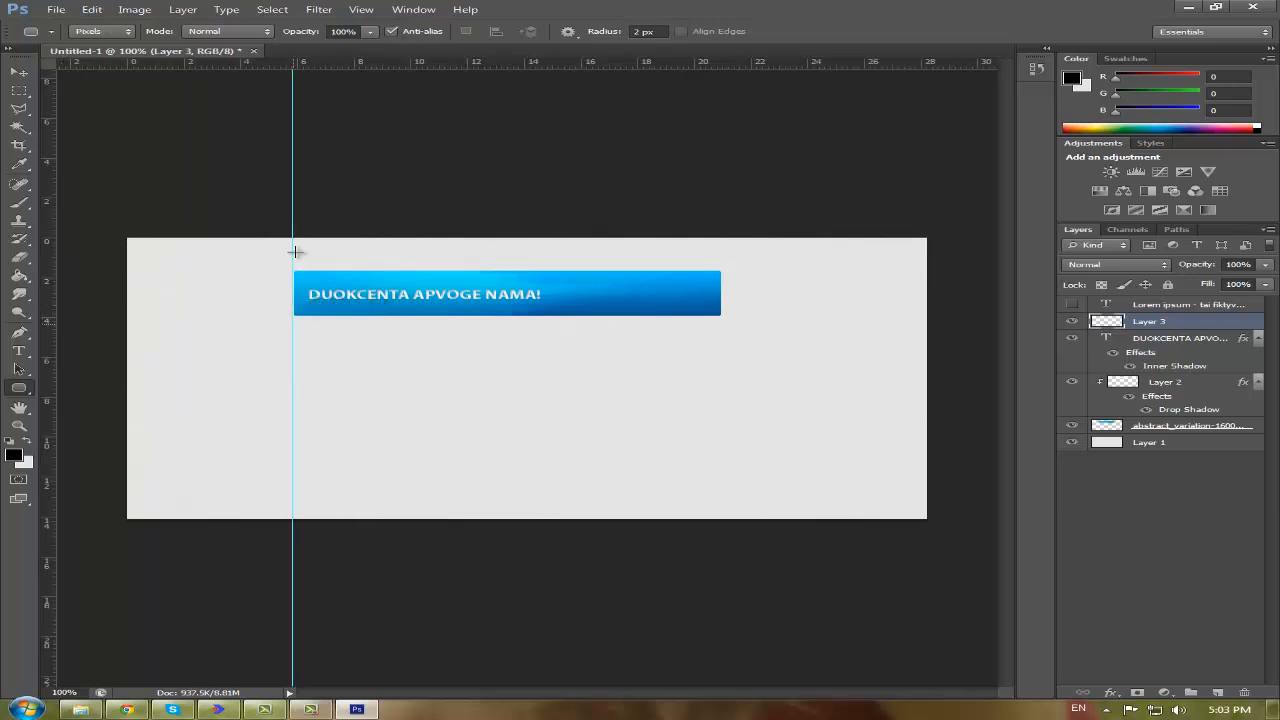
pyautogui.press('v')
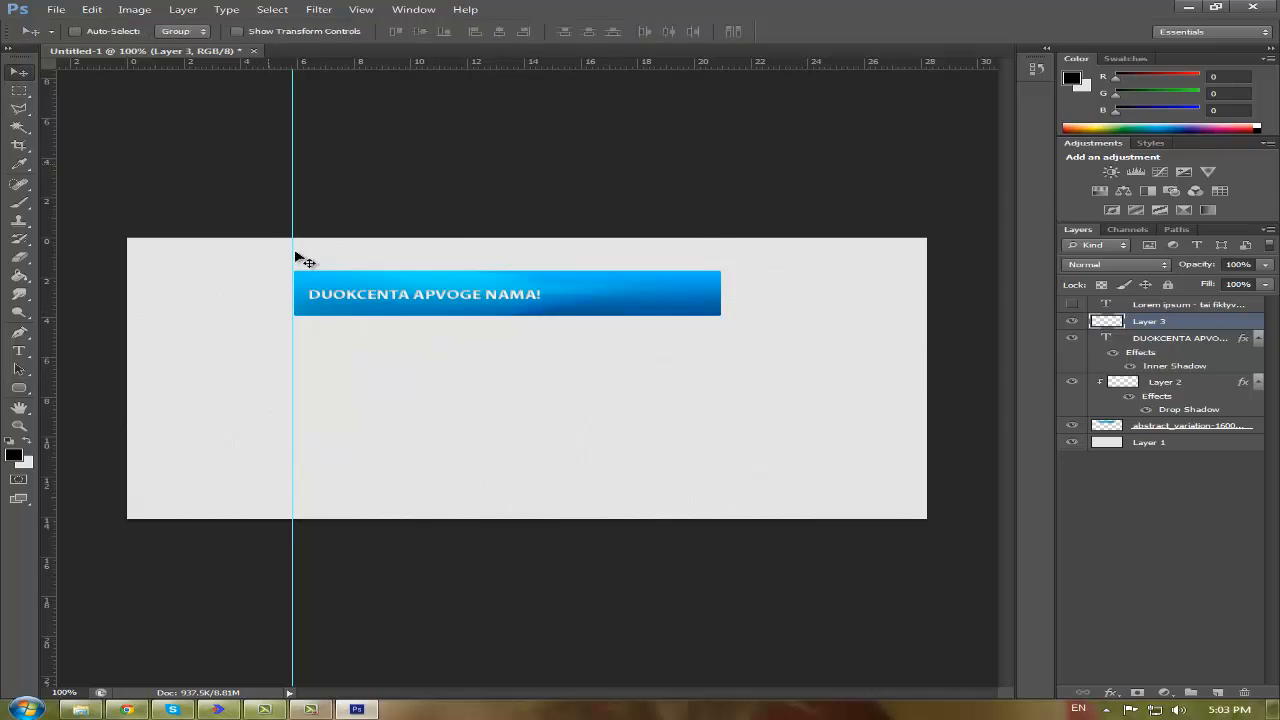
pyautogui.moveTo(293, 252); pyautogui.dragTo(18, 168)
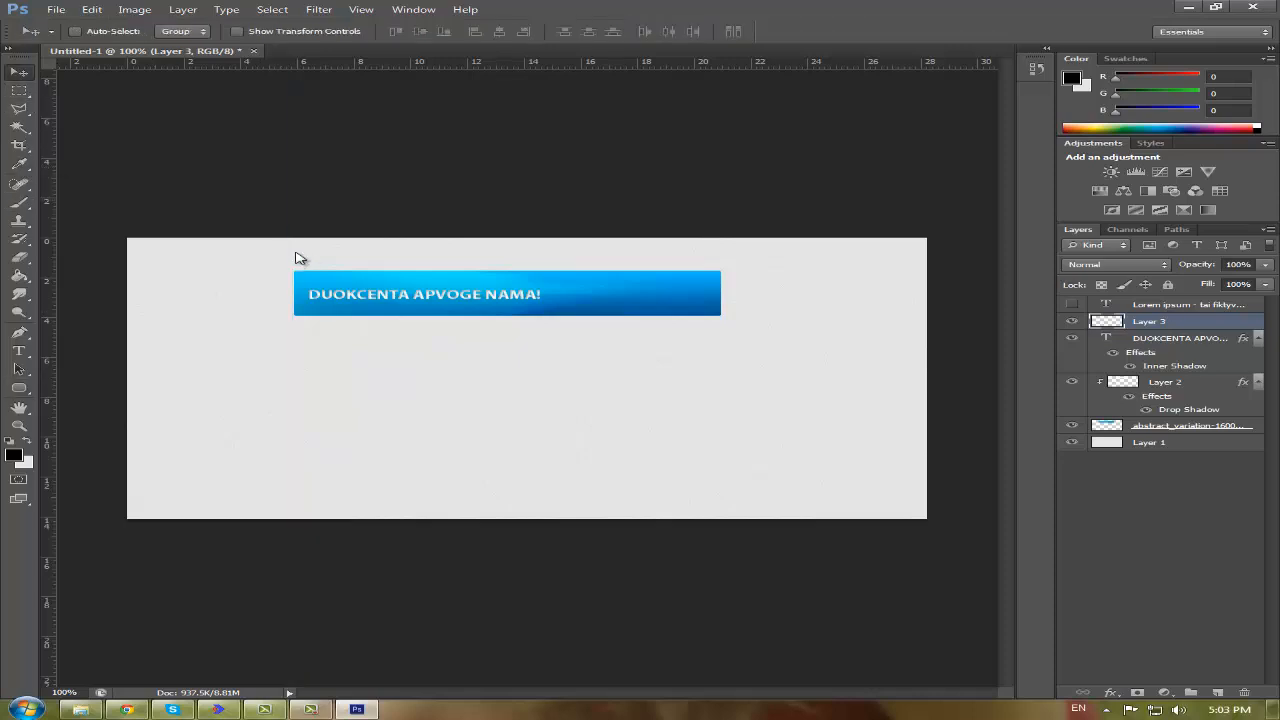
pyautogui.moveTo(50, 218); pyautogui.dragTo(294, 253)
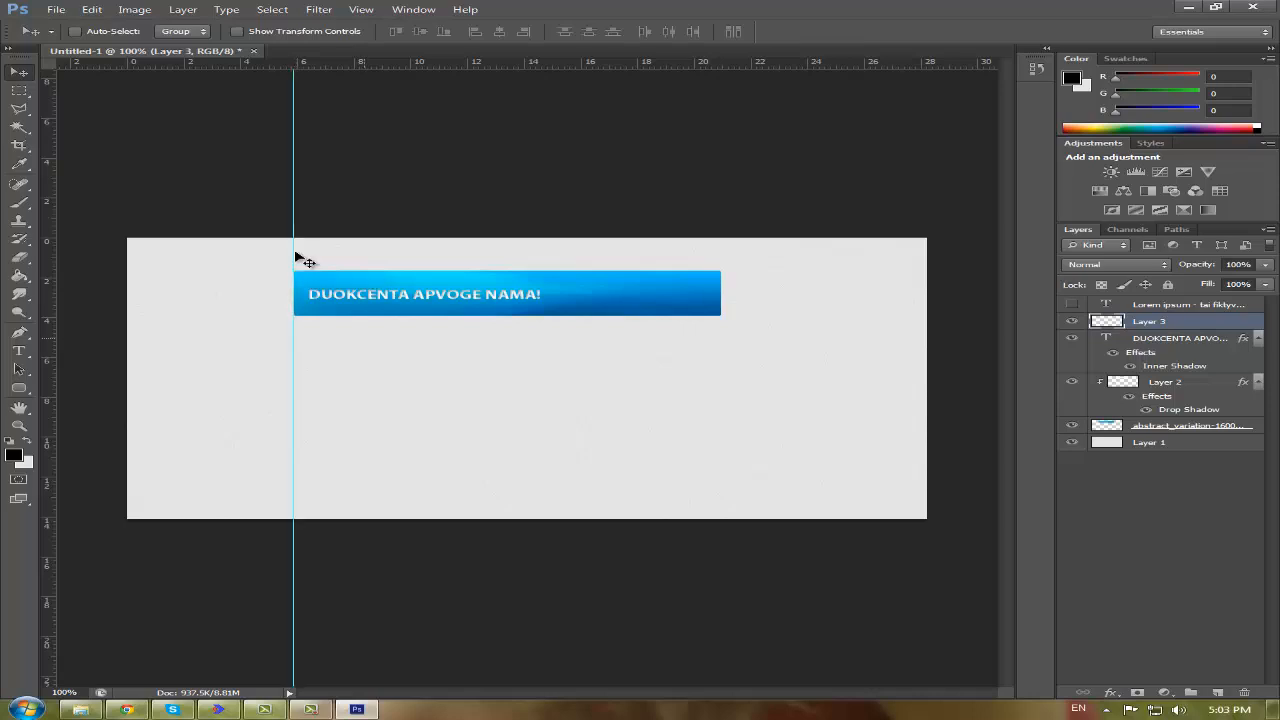
# - Draw a black rounded rectangle with 2 px radius, about 4 cm wide and 6 cm high, below the heading bar from the guide
pyautogui.rightClick(19, 388)
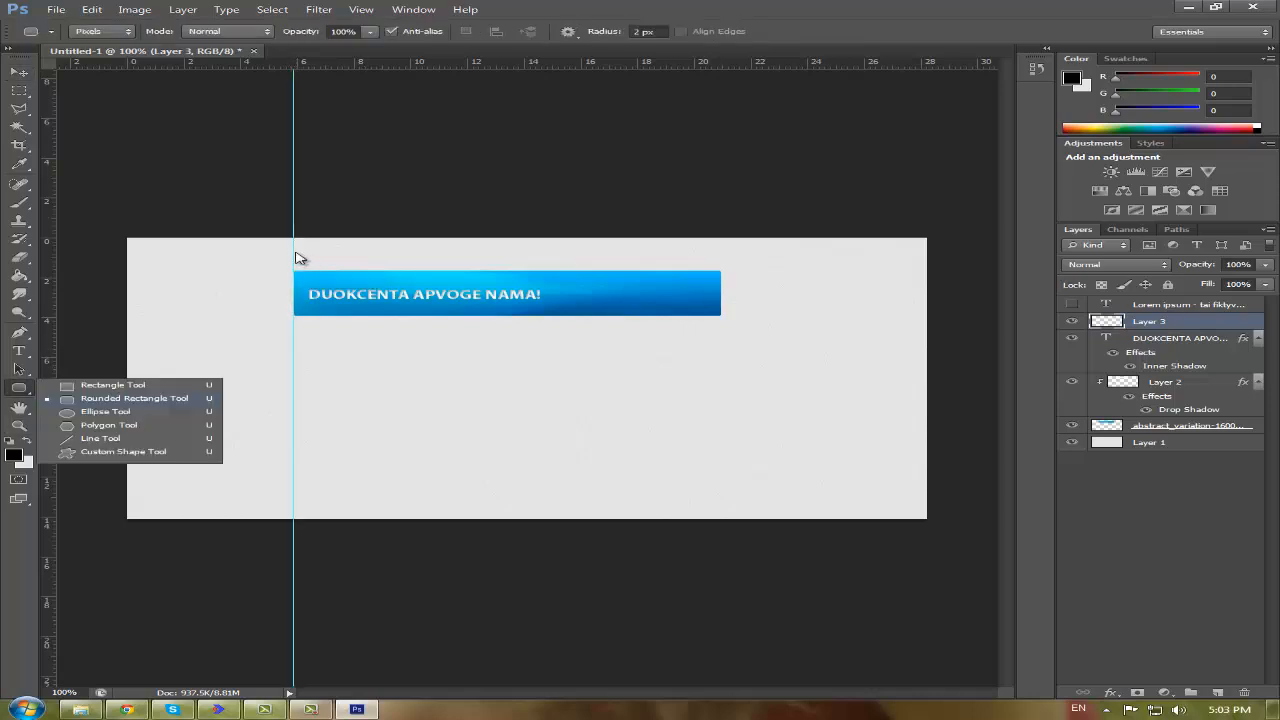
pyautogui.click(145, 399)
pyautogui.moveTo(294, 326); pyautogui.dragTo(402, 445)
pyautogui.click(19, 72)
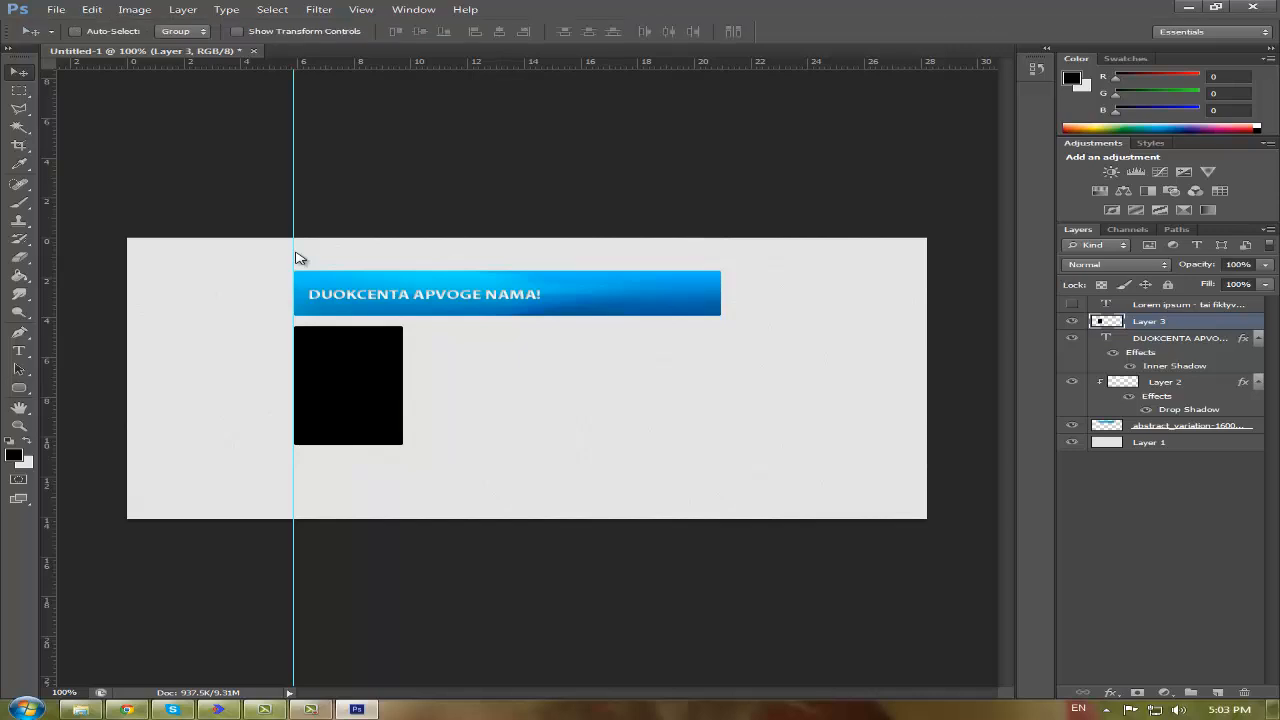
# - Hide the rulers and the guide, and nudge the black rectangle up closer to the heading bar
pyautogui.hotkey('ctrl', 'r')
pyautogui.press('Up')
pyautogui.press('Up')
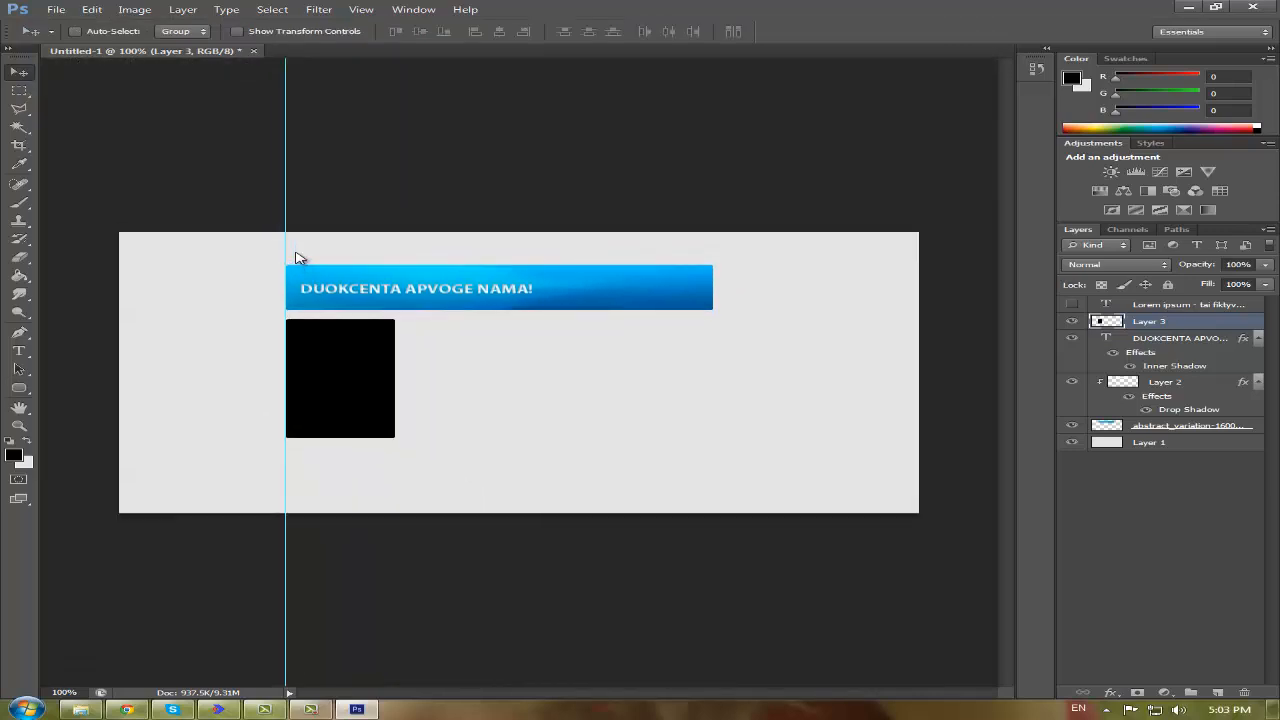
pyautogui.hotkey('ctrl', ';')
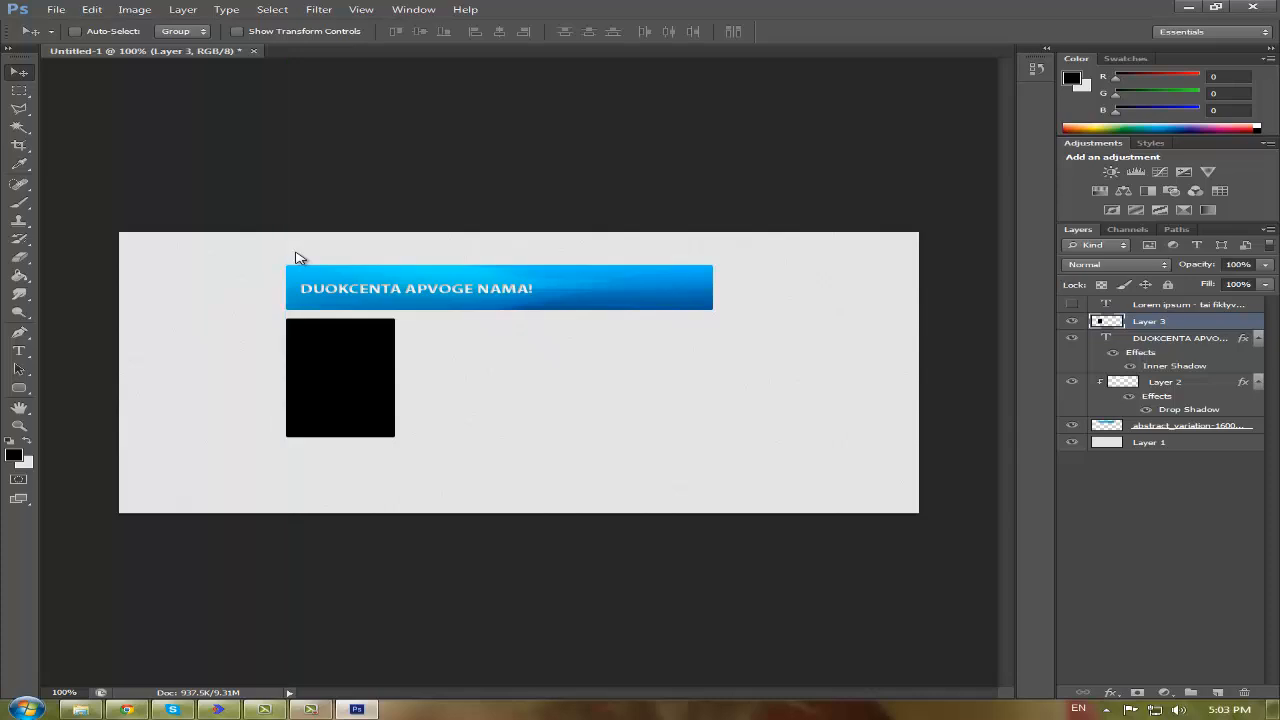
pyautogui.press('Up')
pyautogui.press('Up')
pyautogui.press('Up')
pyautogui.press('Up')
pyautogui.press('Up')
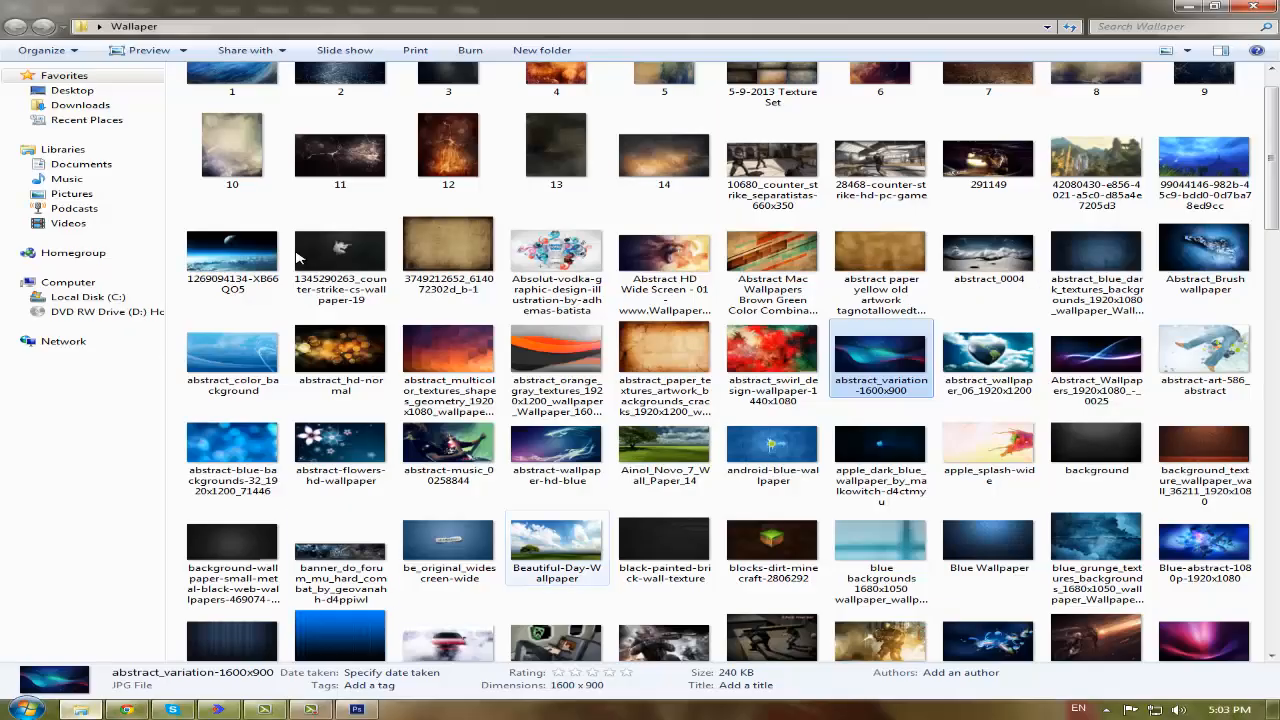
# - Place counter_strike_online_wallpaper_2-1280x960 from the Wallaper folder into the Photoshop document over the black rectangle
pyautogui.hotkey('alt', 'Tab')
pyautogui.scroll(-5, 988, 500)
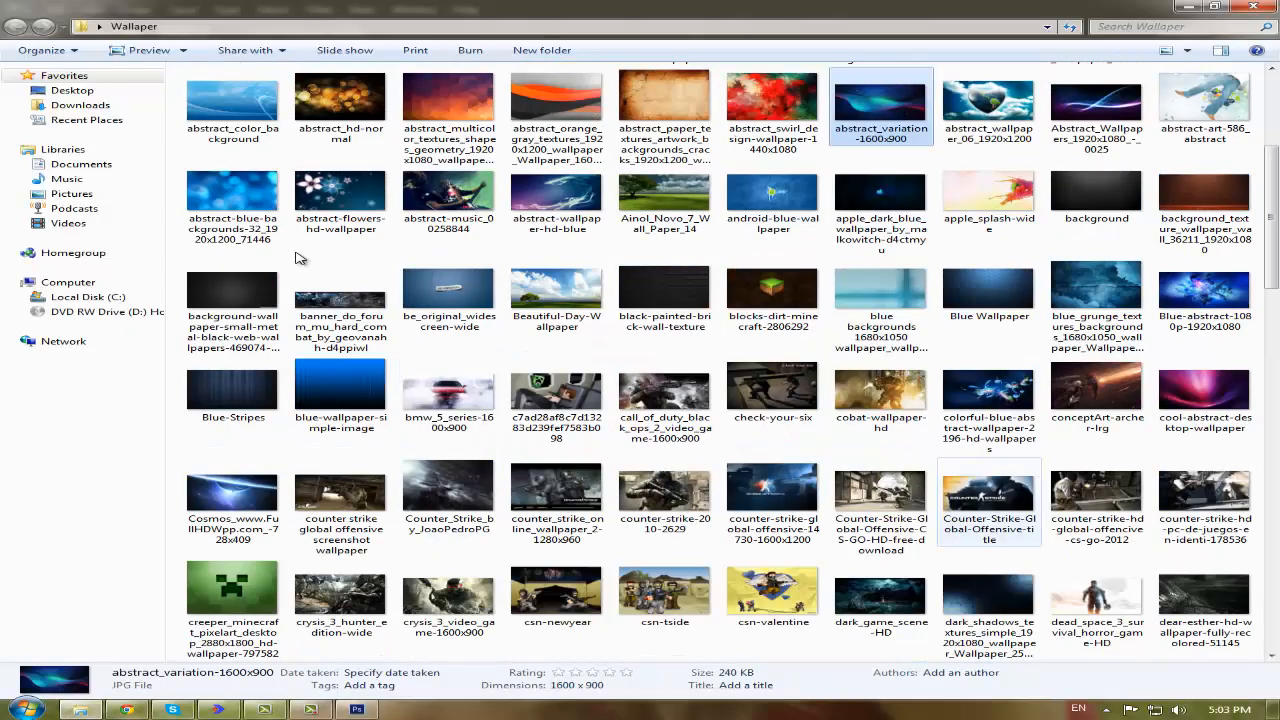
pyautogui.moveTo(556, 497)
pyautogui.mouseDown()
pyautogui.moveTo(313, 618)
pyautogui.moveTo(236, 704)
pyautogui.moveTo(362, 708)
pyautogui.moveTo(400, 430)
pyautogui.mouseUp()
pyautogui.moveTo(494, 422); pyautogui.dragTo(372, 422)
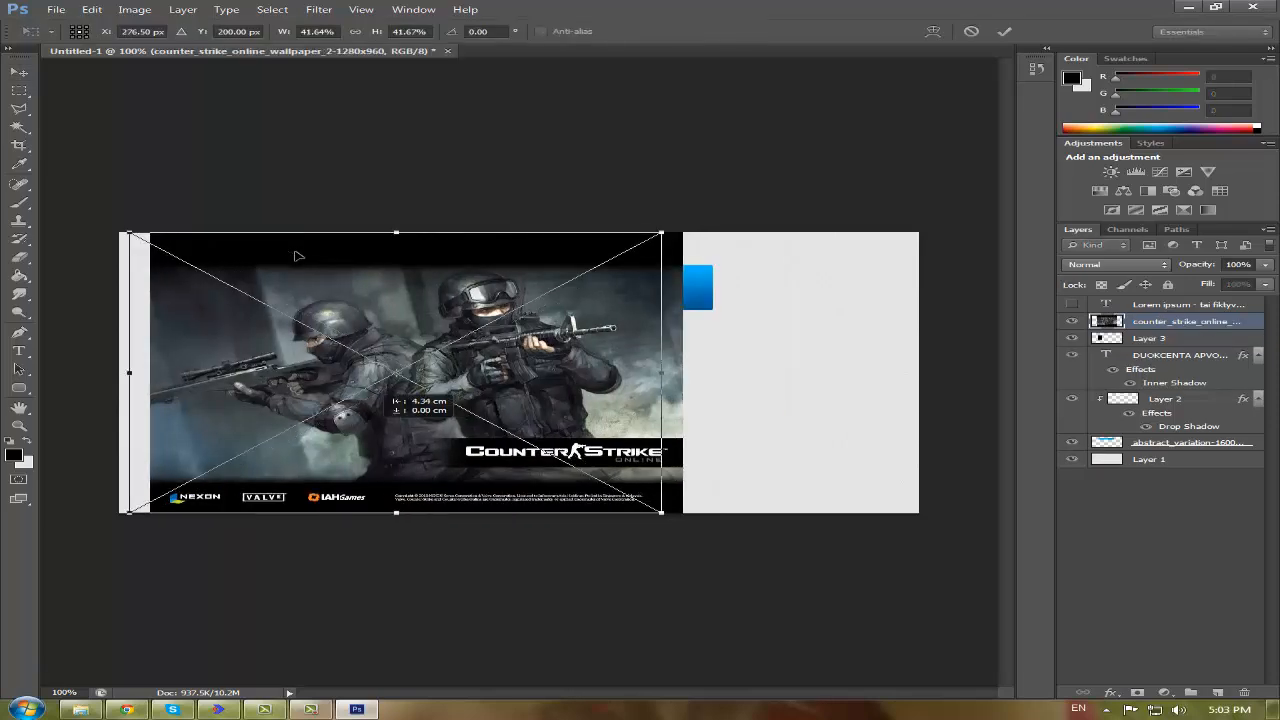
pyautogui.press('Return')
# - Clip the Counter-Strike image to the black rounded rectangle and shift it so a soldier shows inside
pyautogui.rightClick(1190, 321)
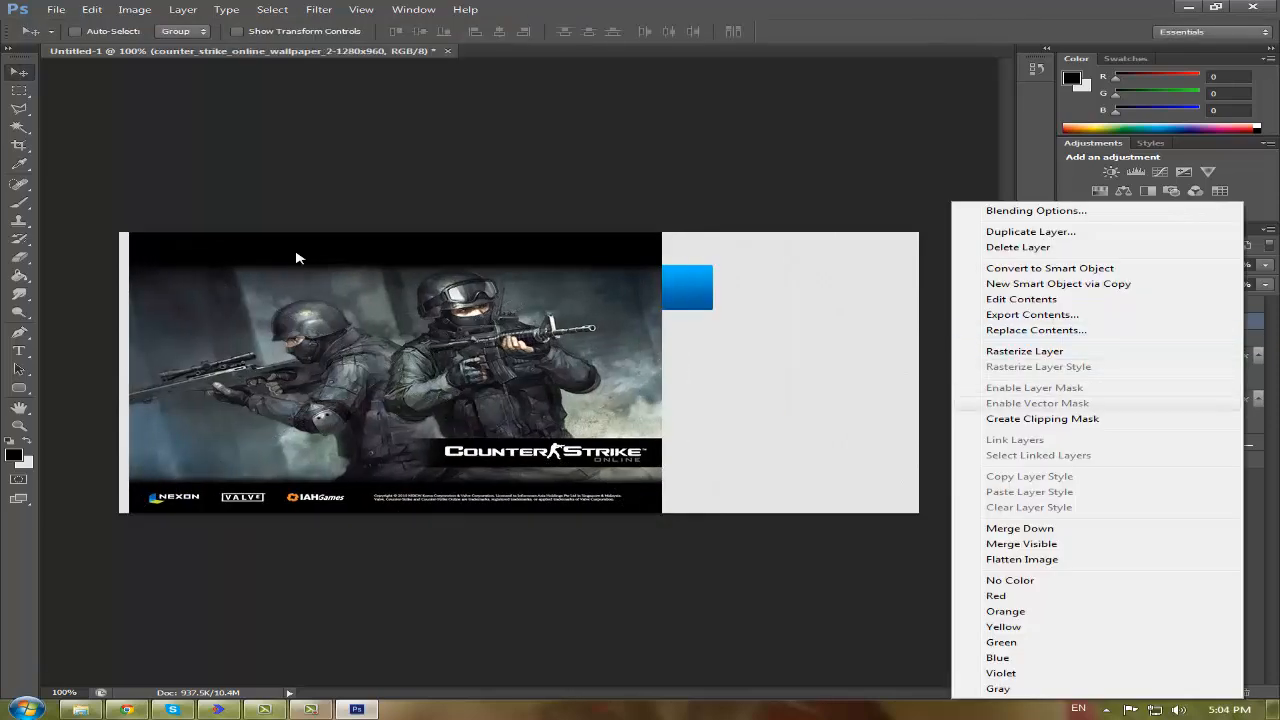
pyautogui.click(1010, 420)
pyautogui.moveTo(468, 444); pyautogui.dragTo(524, 452)
# - Scale the clipped image down and reposition it so the left soldier is framed in the thumbnail
pyautogui.hotkey('ctrl', 't')
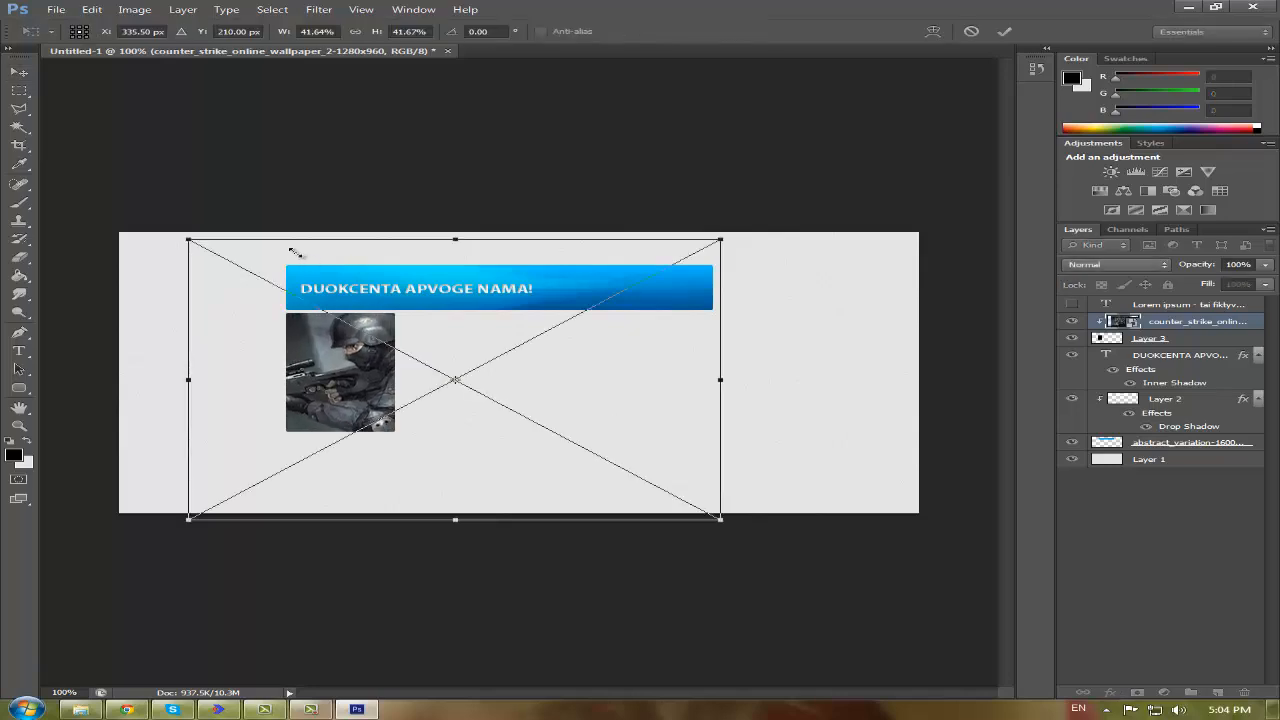
pyautogui.moveTo(720, 520); pyautogui.dragTo(580, 474)
pyautogui.moveTo(452, 435); pyautogui.dragTo(404, 473)
pyautogui.press('Return')
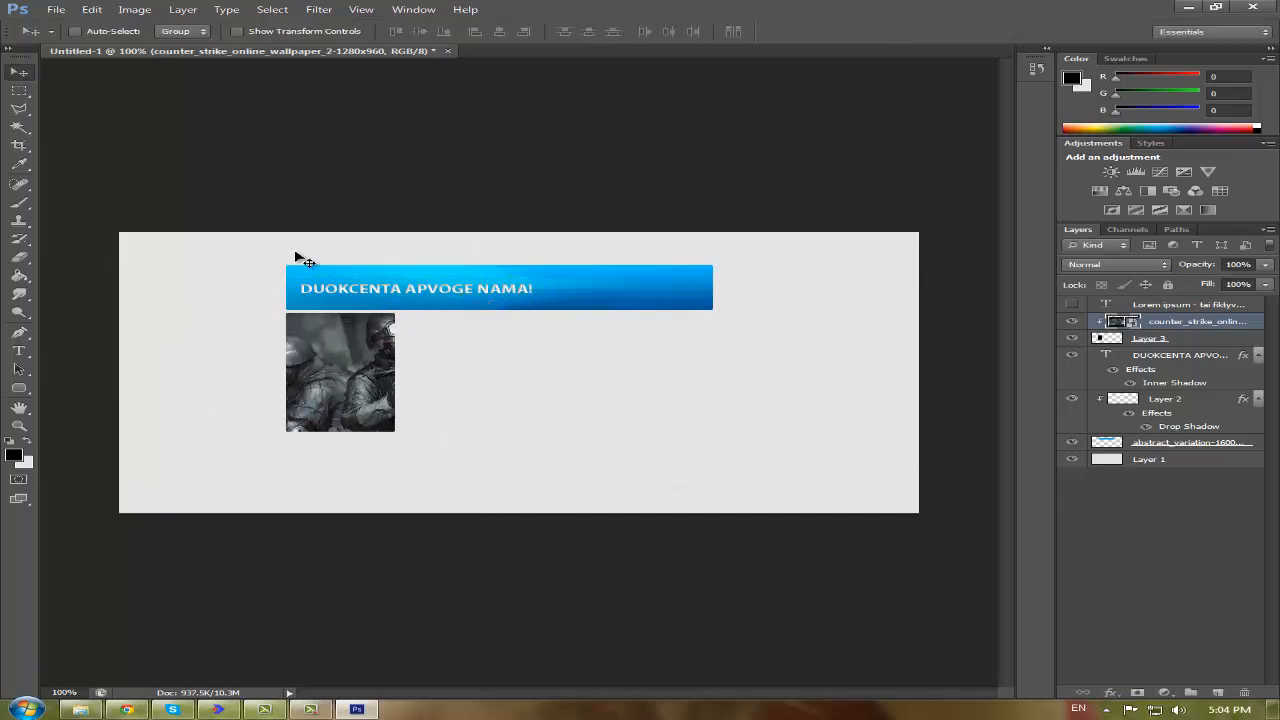
pyautogui.moveTo(305, 260); pyautogui.dragTo(297, 257)
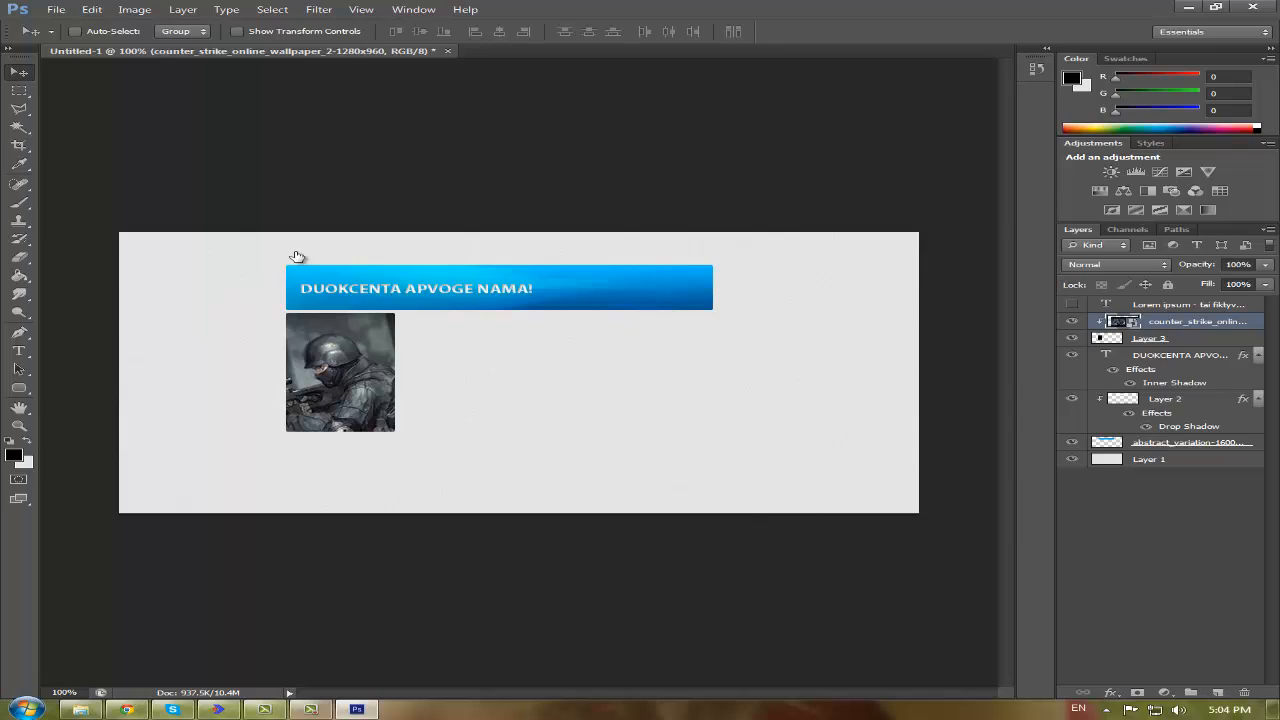
# - Delete the hidden single-line Lorem ipsum text layer
pyautogui.doubleClick(1106, 304)
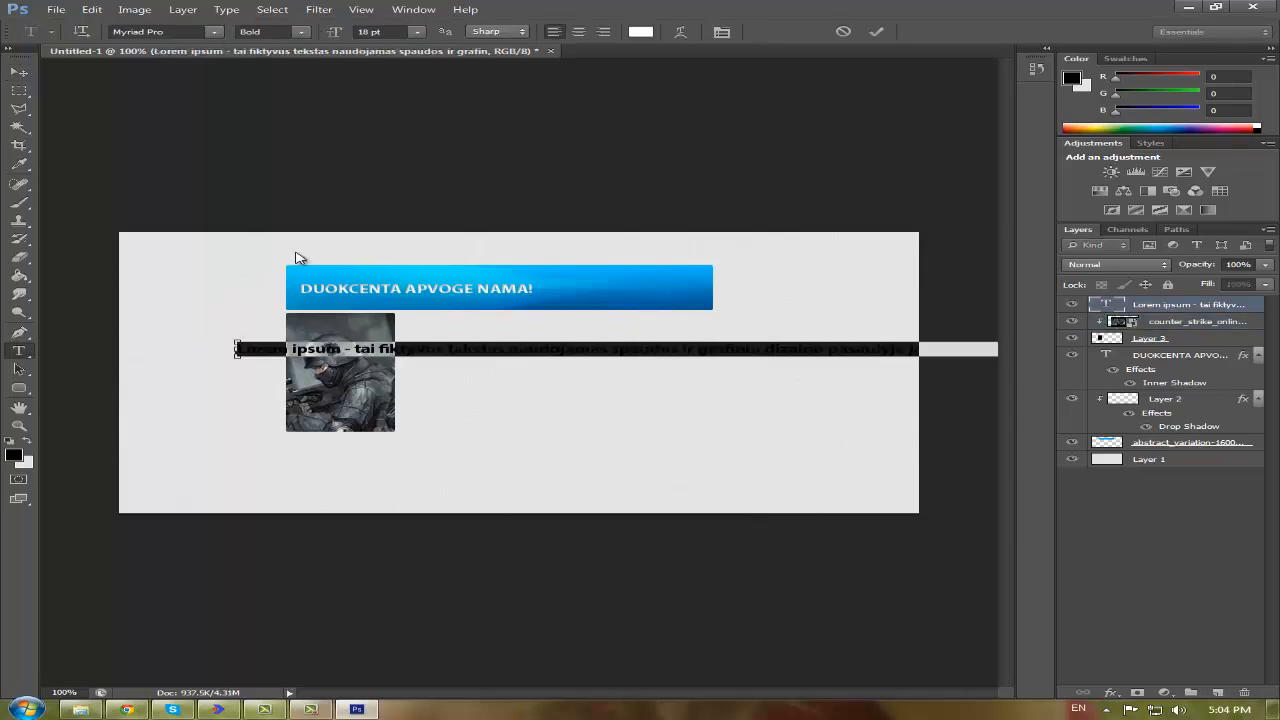
pyautogui.click(19, 73)
pyautogui.press('Delete')
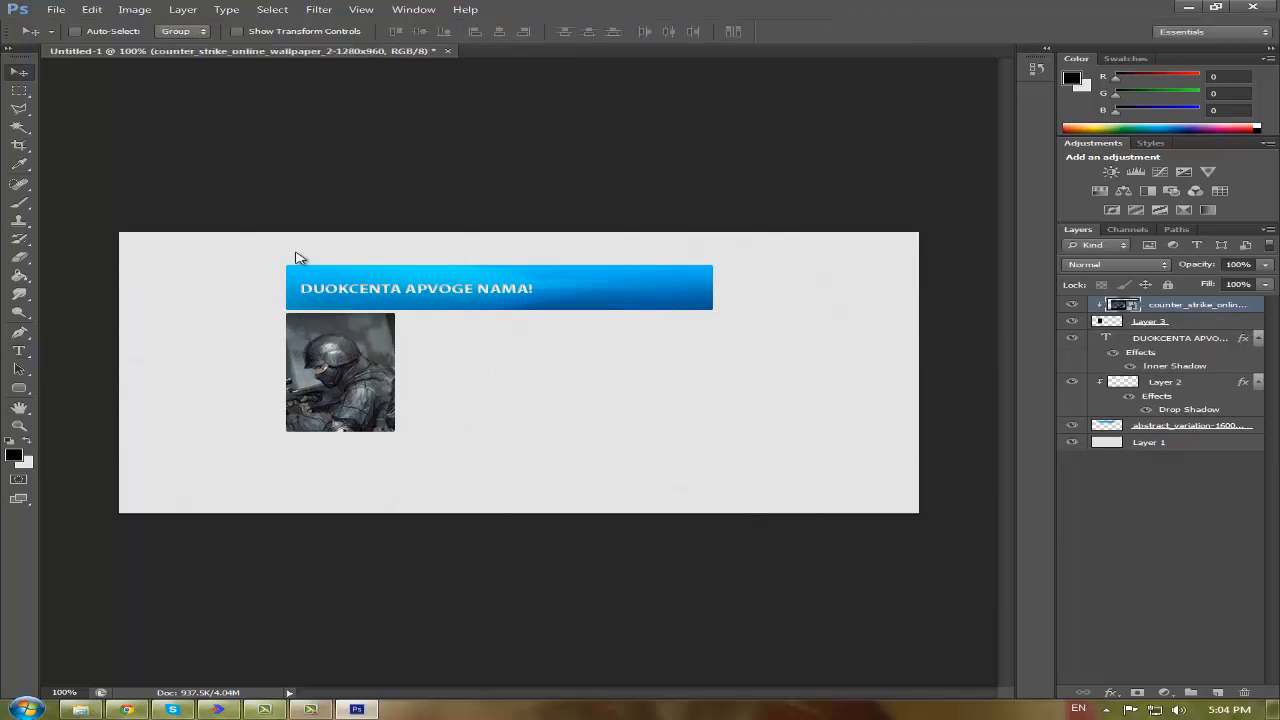
# - Create a paragraph text box beside the thumbnail under the heading bar and paste the copied Lorem ipsum text into it
pyautogui.click(19, 351)
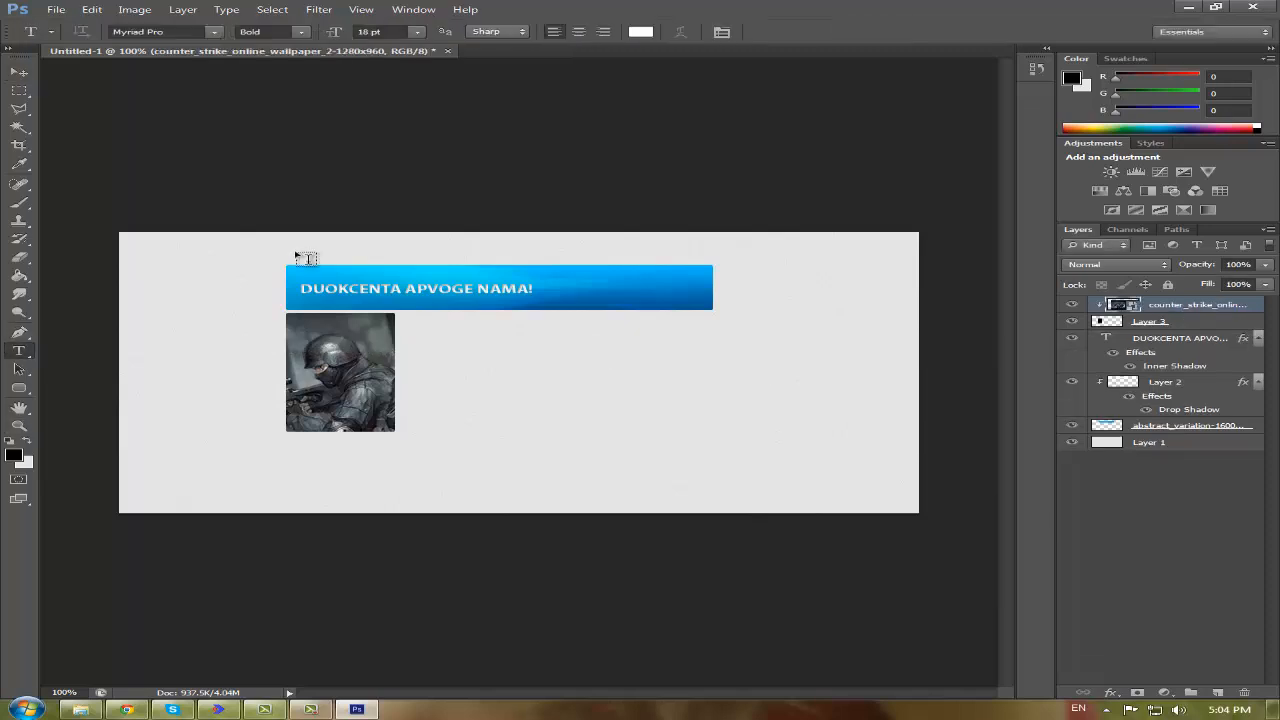
pyautogui.moveTo(396, 313); pyautogui.dragTo(702, 425)
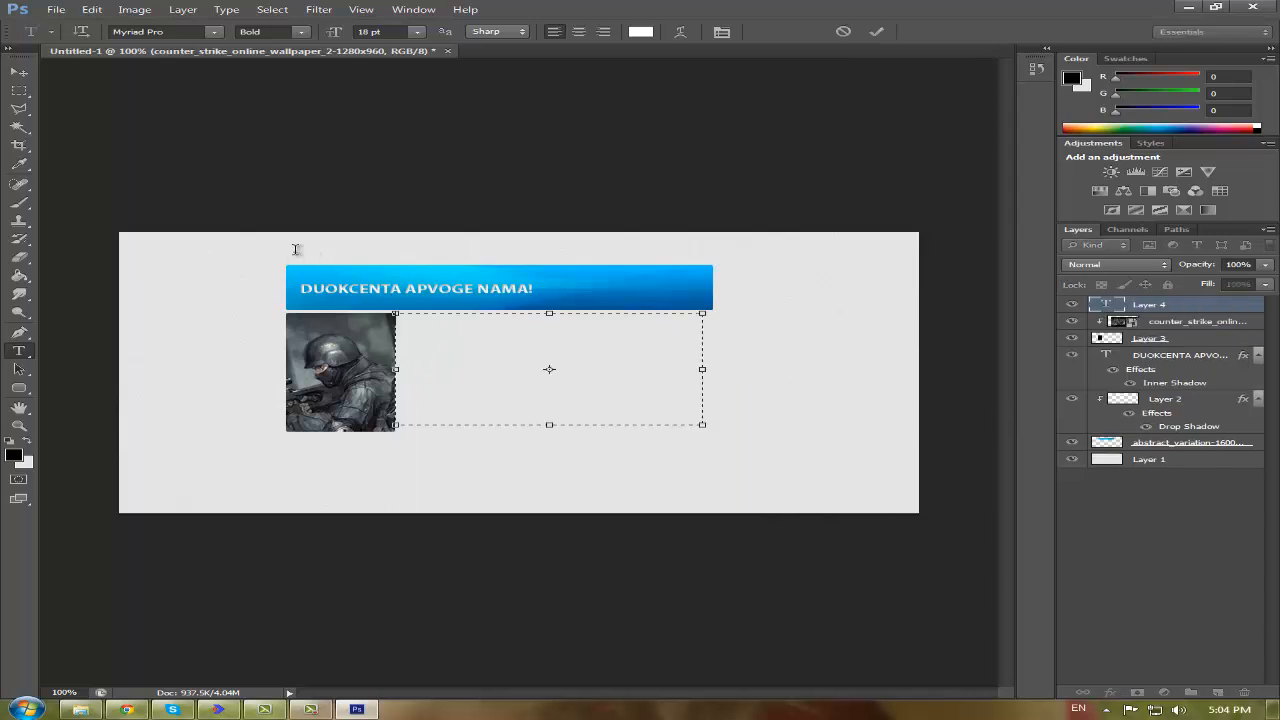
pyautogui.hotkey('ctrl', 'v')
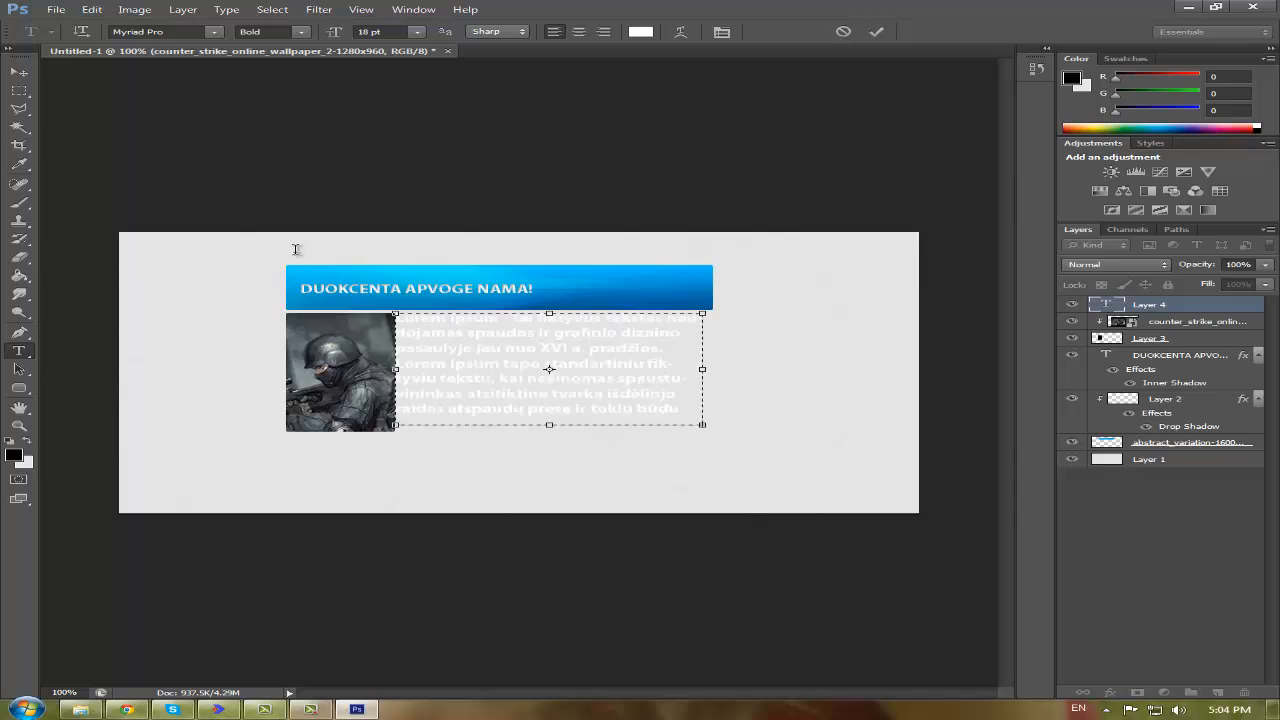
pyautogui.hotkey('ctrl', 'a')
pyautogui.hotkey('ctrl', 'Return')
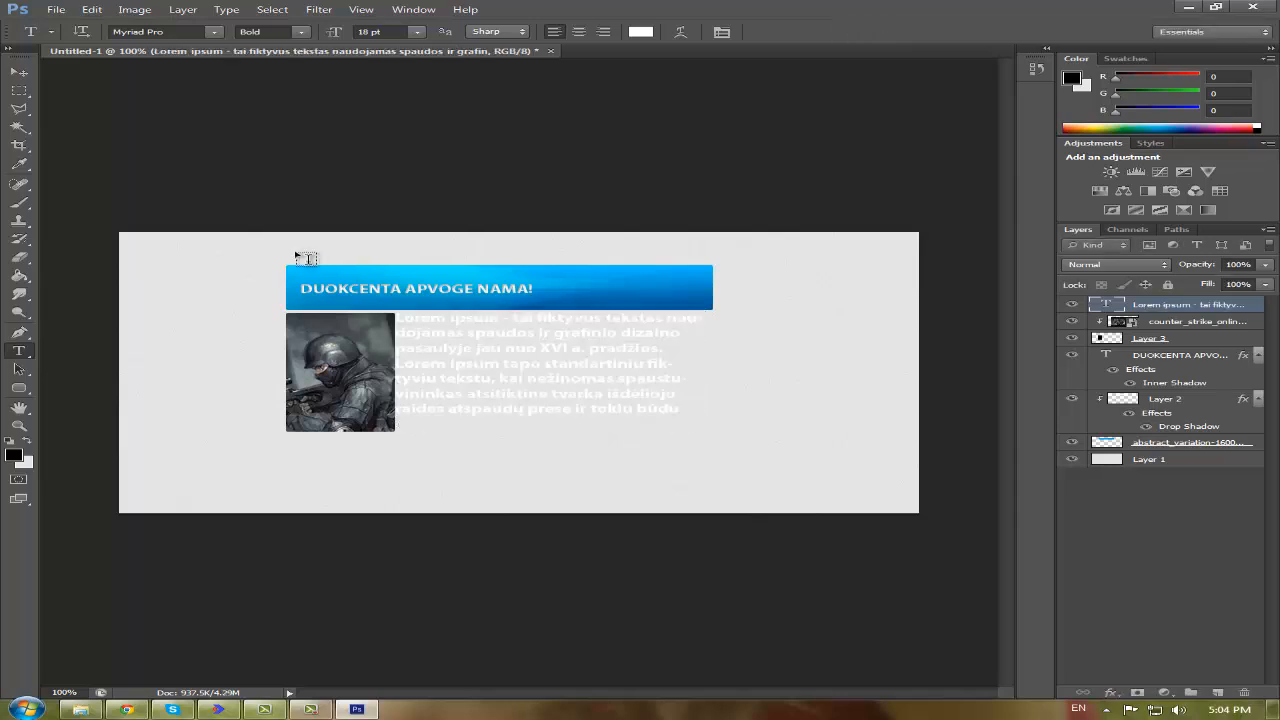
# - Format the Lorem ipsum paragraph as Tahoma Regular, 11 pt, with anti-aliasing set to None
pyautogui.doubleClick(1107, 304)
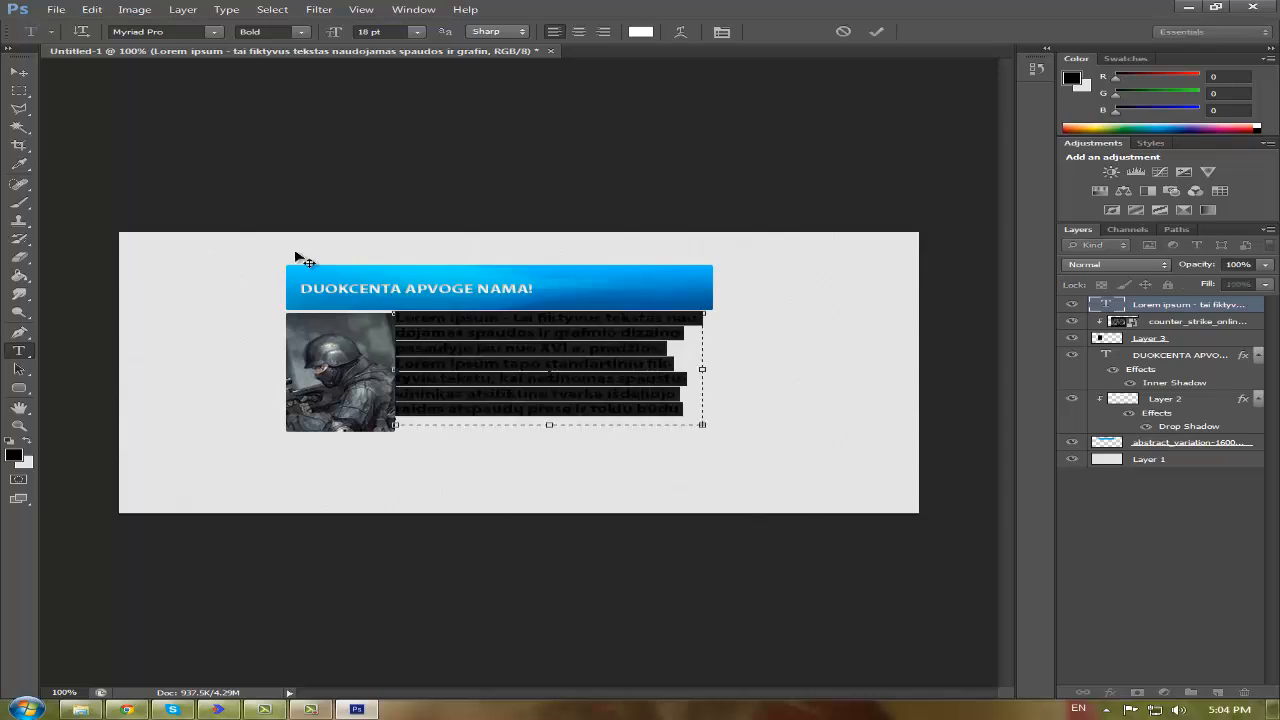
pyautogui.click(150, 32)
pyautogui.write('Tahoma')
pyautogui.click(214, 32)
pyautogui.click(300, 258)
pyautogui.click(301, 32)
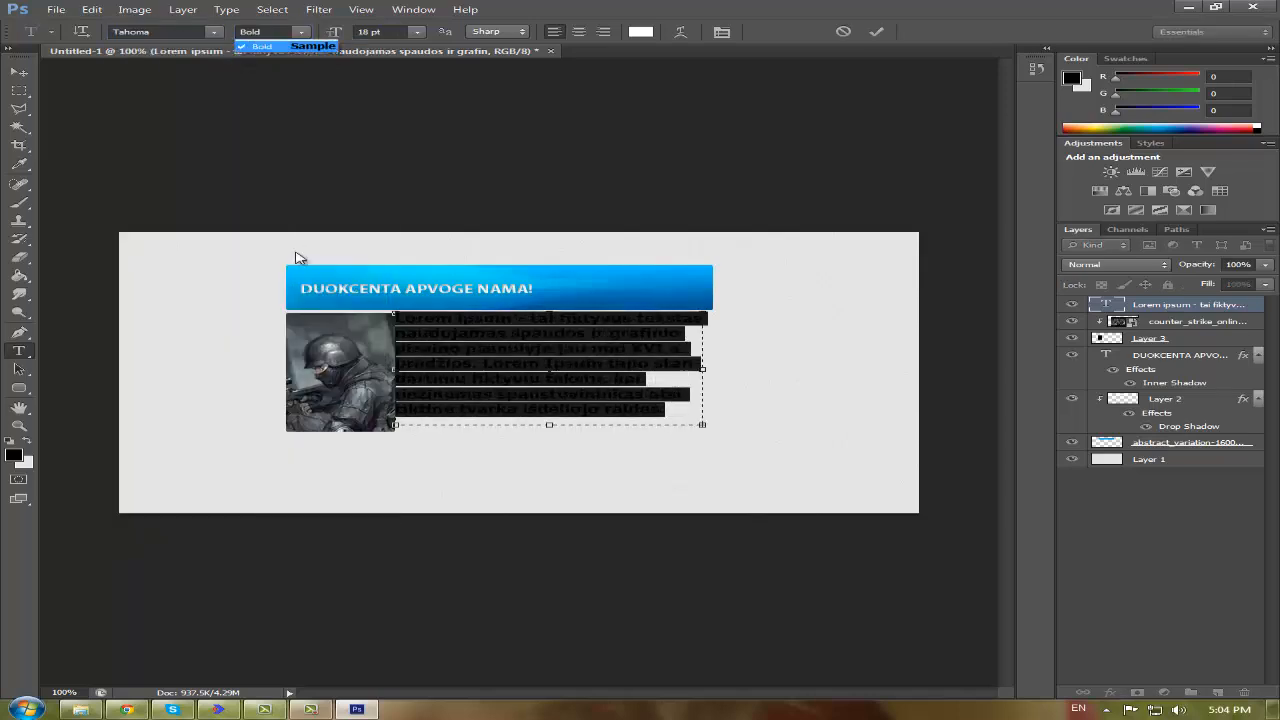
pyautogui.click(262, 46)
pyautogui.click(417, 32)
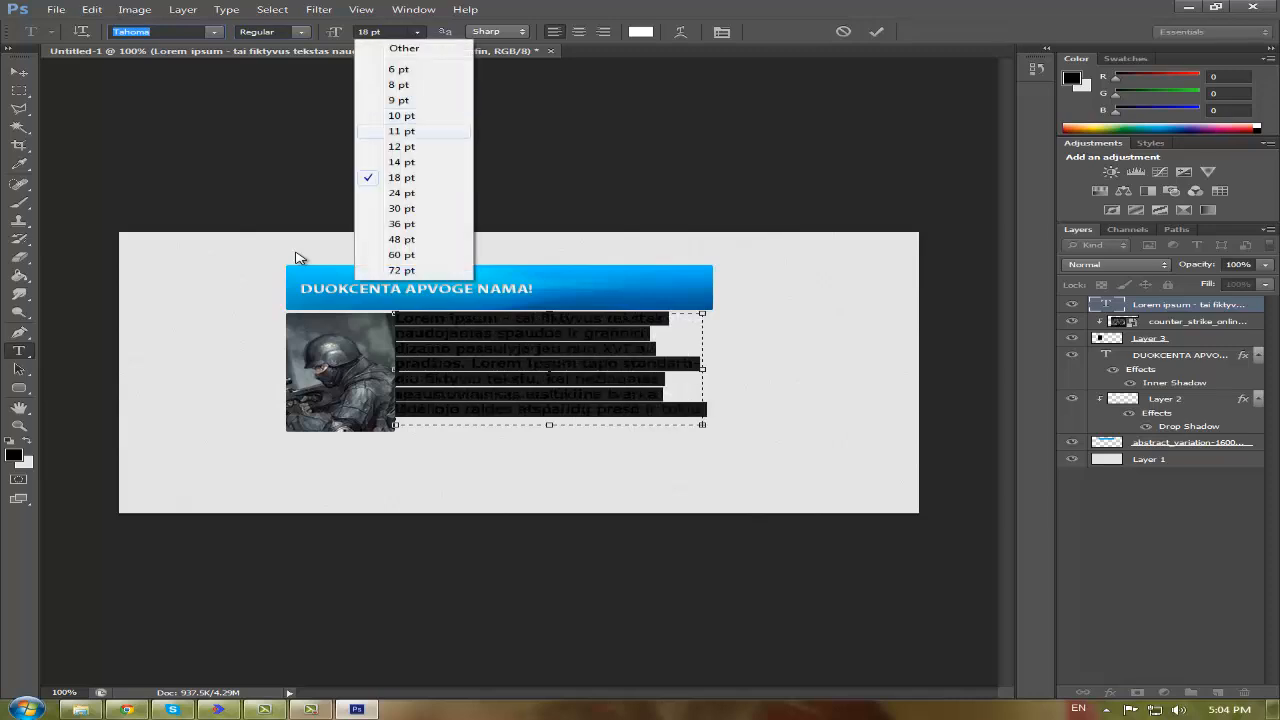
pyautogui.click(402, 131)
pyautogui.click(498, 32)
pyautogui.click(486, 46)
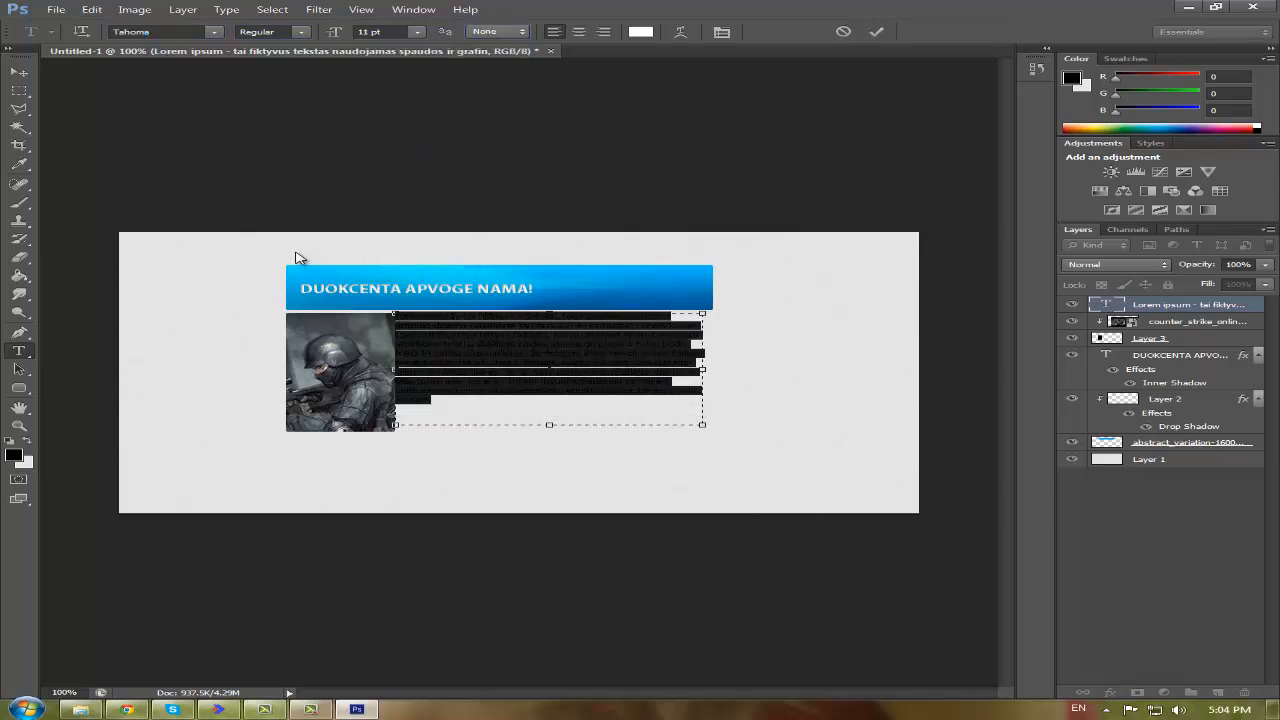
pyautogui.click(297, 257)
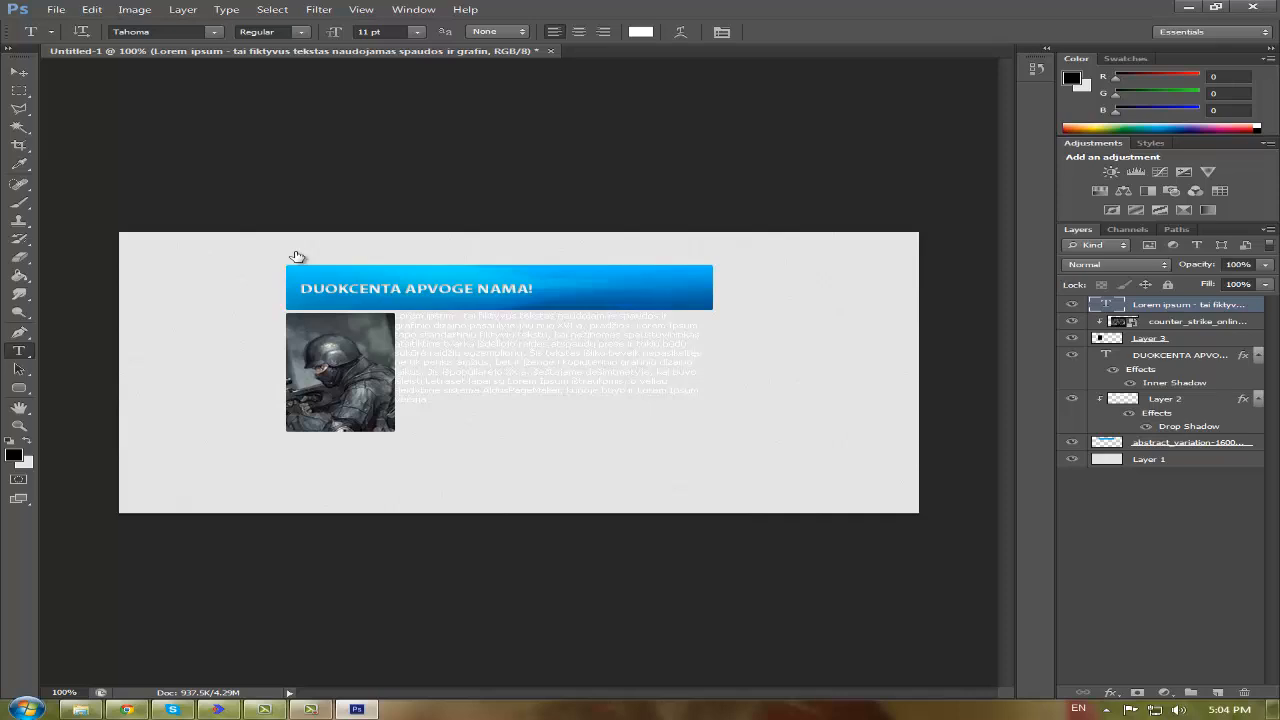
# - Change the Lorem ipsum paragraph's text colour to dark grey
pyautogui.doubleClick(1106, 304)
pyautogui.click(641, 32)
pyautogui.click(695, 406)
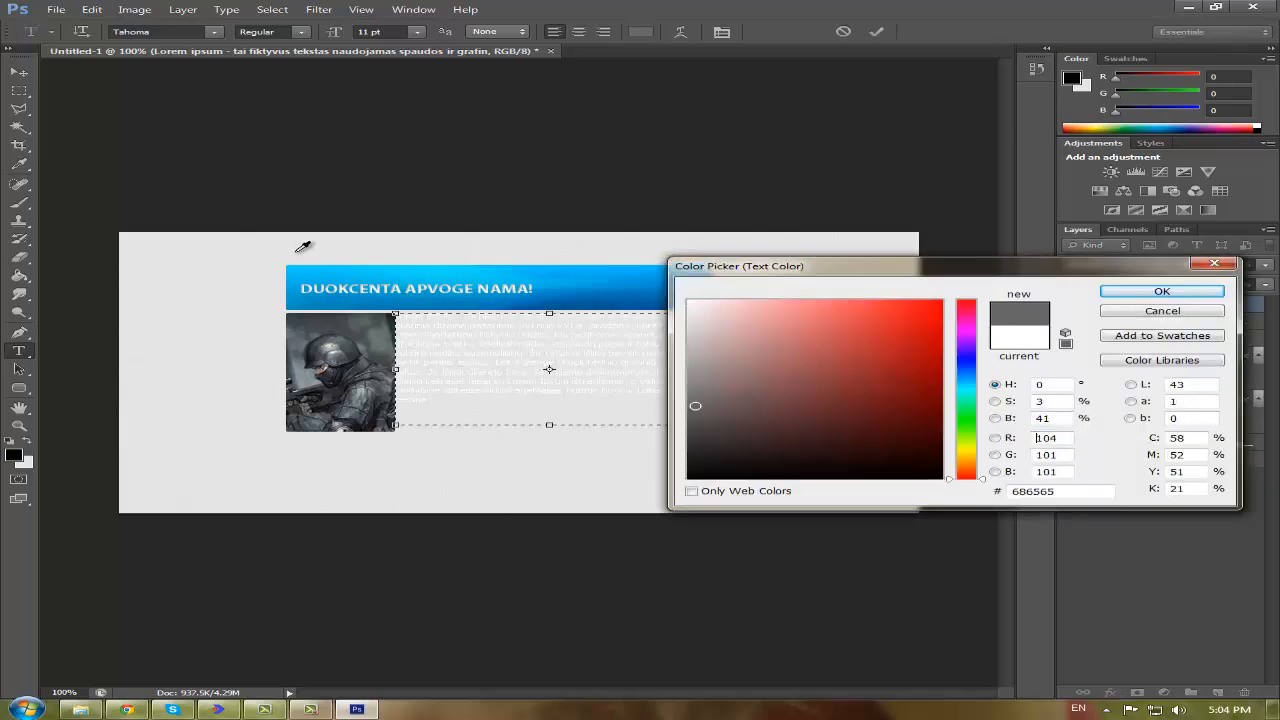
pyautogui.moveTo(695, 406)
pyautogui.mouseDown()
pyautogui.moveTo(689, 477)
pyautogui.moveTo(689, 425)
pyautogui.mouseUp()
pyautogui.click(1162, 291)
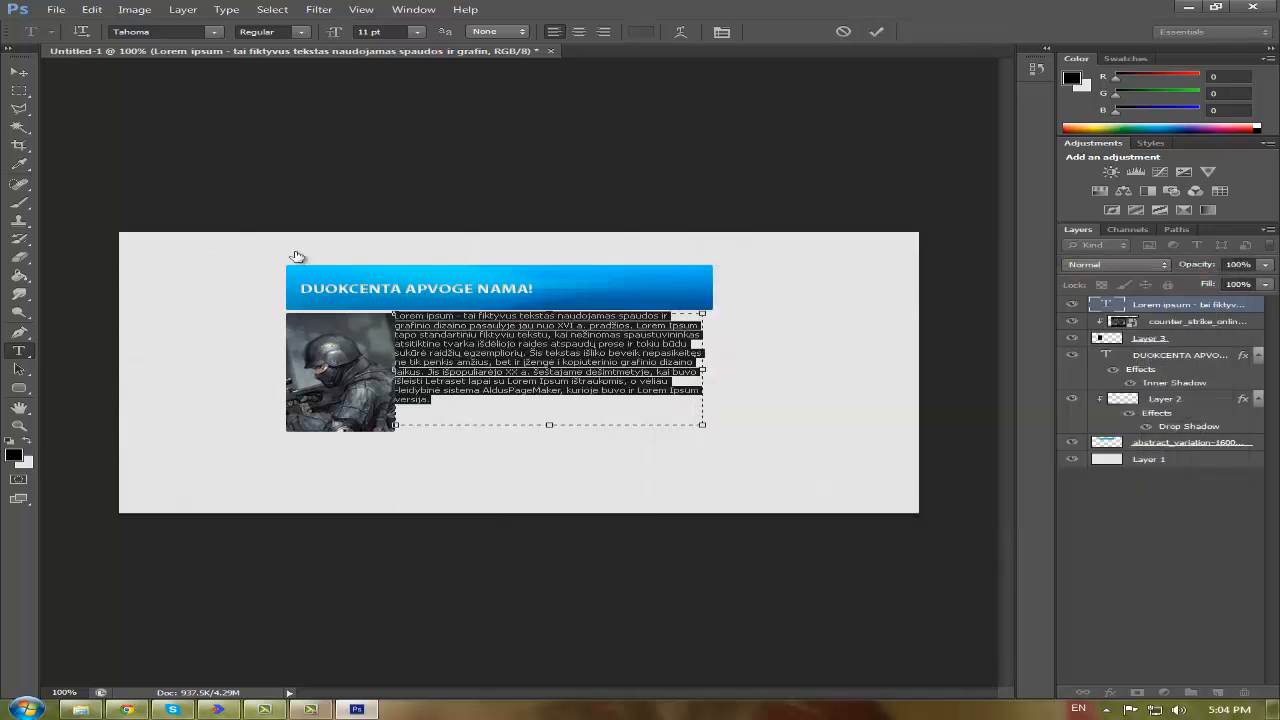
pyautogui.click(876, 32)
# - Nudge the paragraph slightly right and down to leave a small gap from the thumbnail and heading bar
pyautogui.press('v')
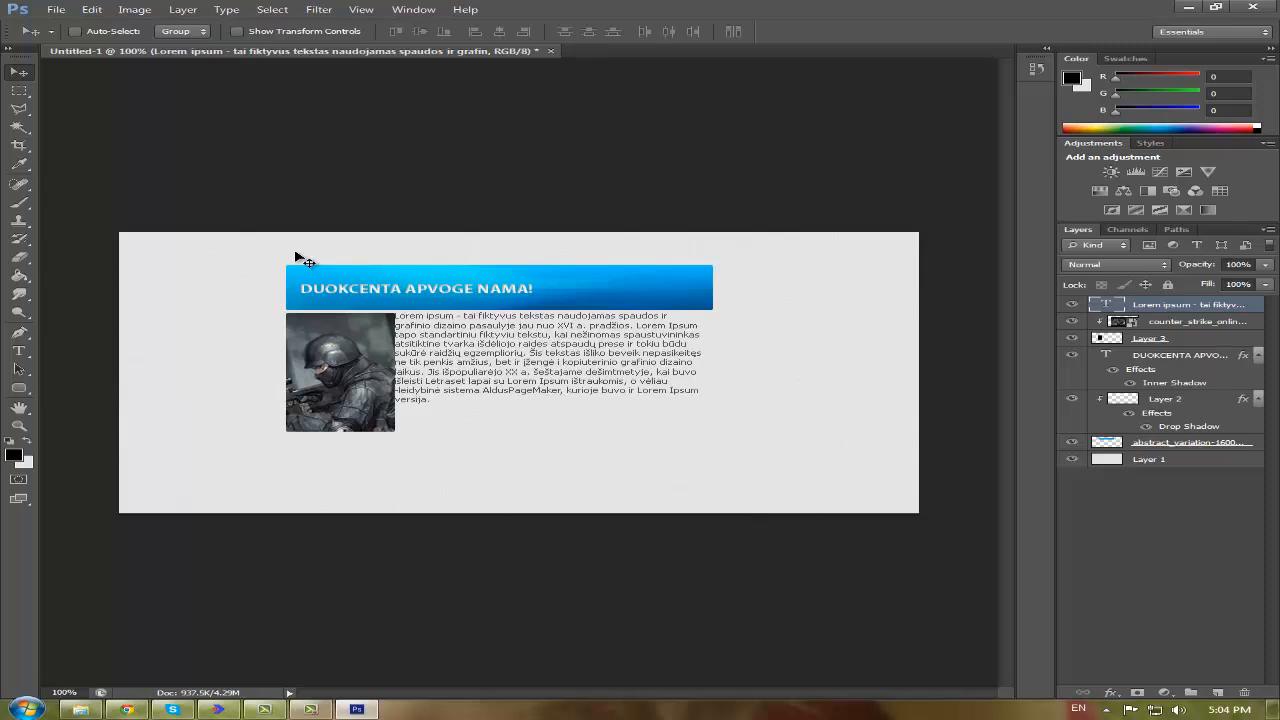
pyautogui.press('Right')
pyautogui.press('Right')
pyautogui.press('Right')
pyautogui.press('Right')
pyautogui.press('Right')
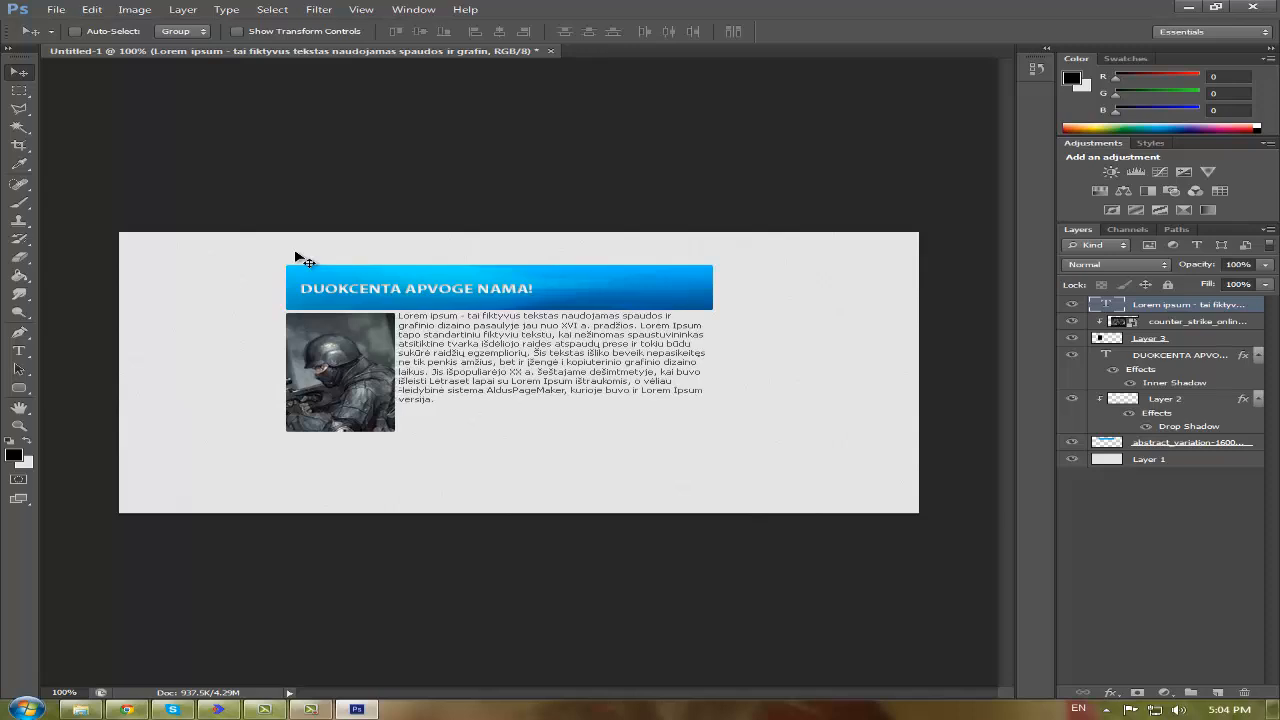
pyautogui.press('Down')
pyautogui.press('Down')
pyautogui.press('Down')
pyautogui.press('Down')
pyautogui.press('Down')
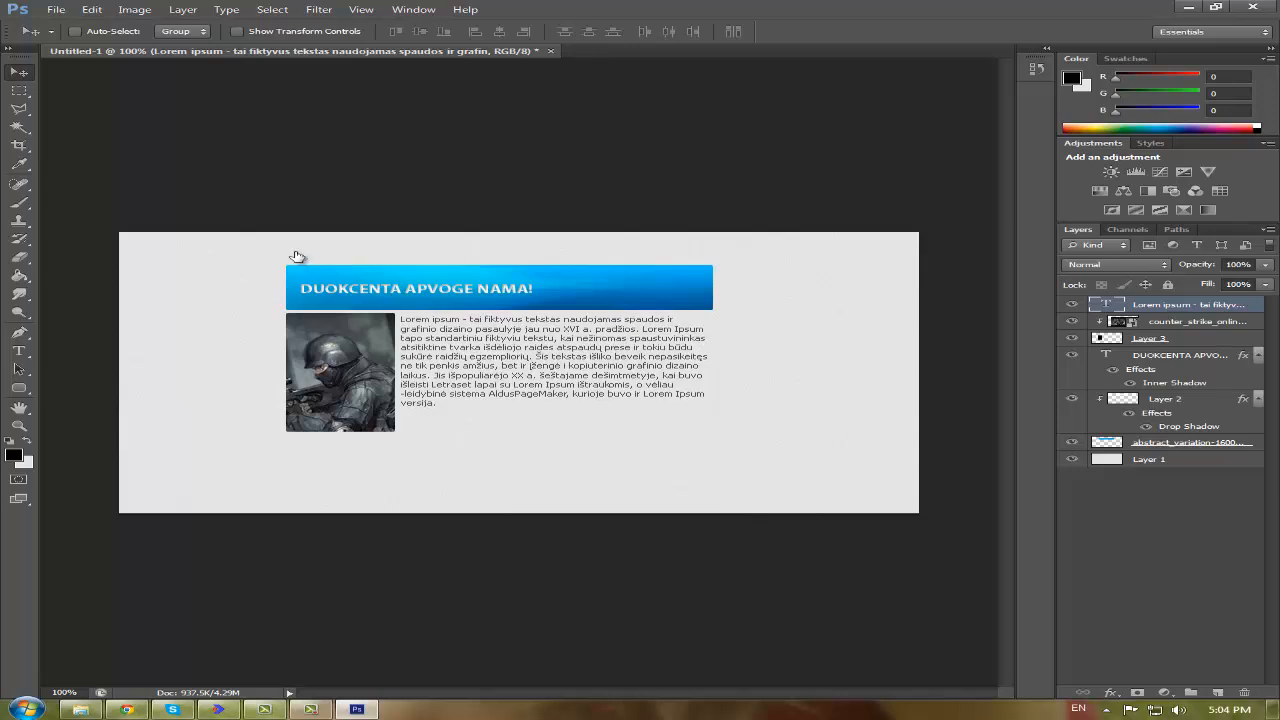
# - Reduce the height of the blue heading bar slightly from both its upper and lower edges
pyautogui.keyDown('ctrl'); pyautogui.click(297, 257); pyautogui.keyUp('ctrl')
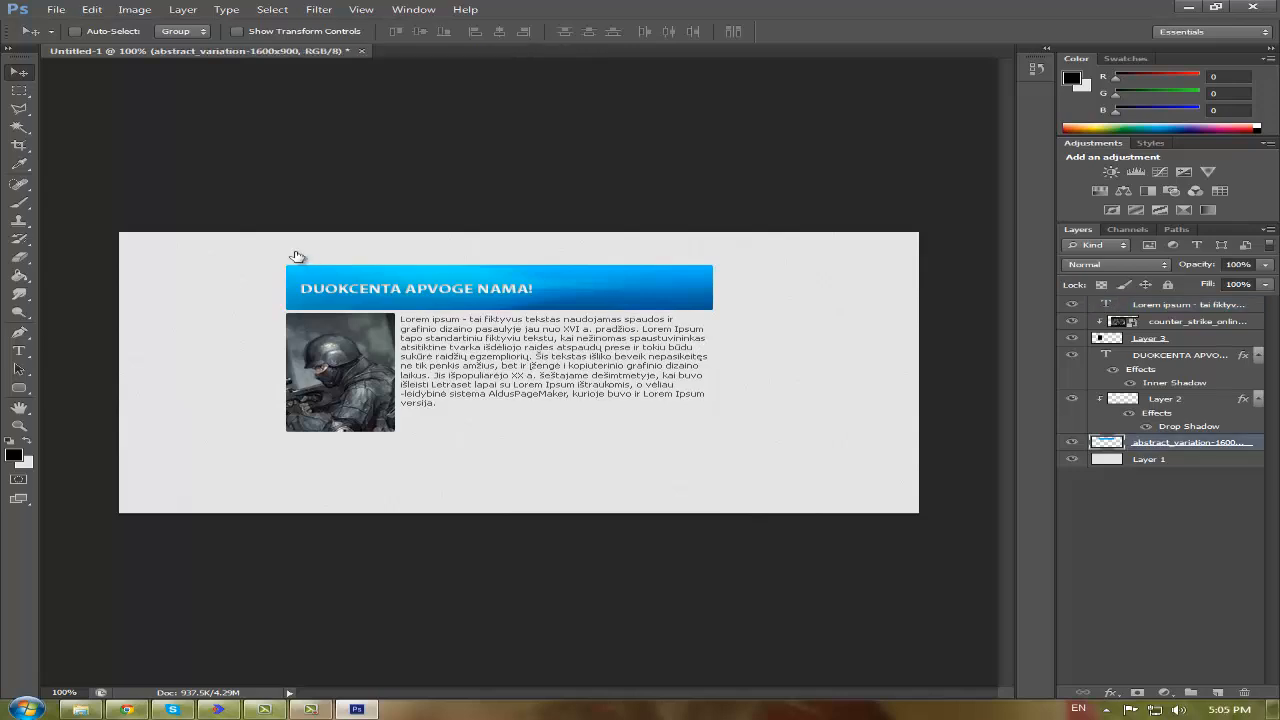
pyautogui.hotkey('ctrl', 't')
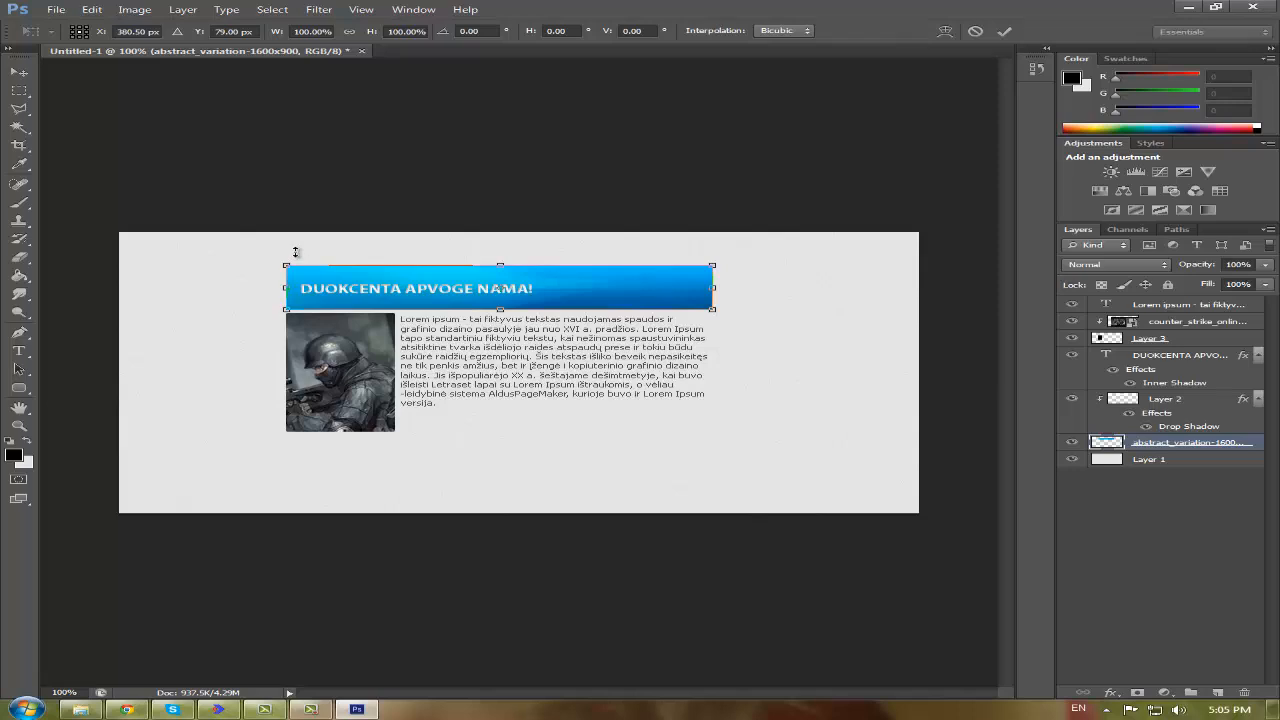
pyautogui.moveTo(295, 252); pyautogui.dragTo(295, 256)
pyautogui.press('Return')
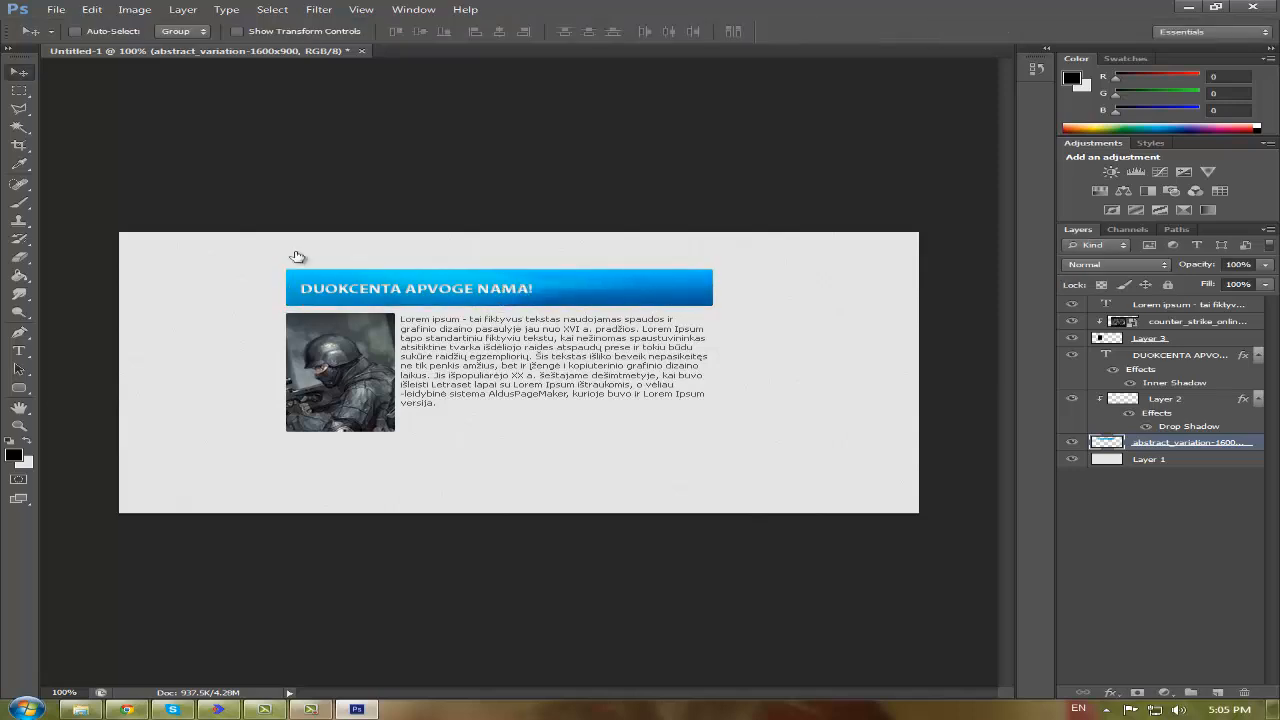
# - Try moving the Lorem ipsum paragraph further right and down, and undo the move
pyautogui.hotkey('alt', '.')
pyautogui.hotkey('shift', 'Right')
pyautogui.hotkey('shift', 'Right')
pyautogui.press('Down')
pyautogui.press('Down')
pyautogui.press('Down')
pyautogui.press('Down')
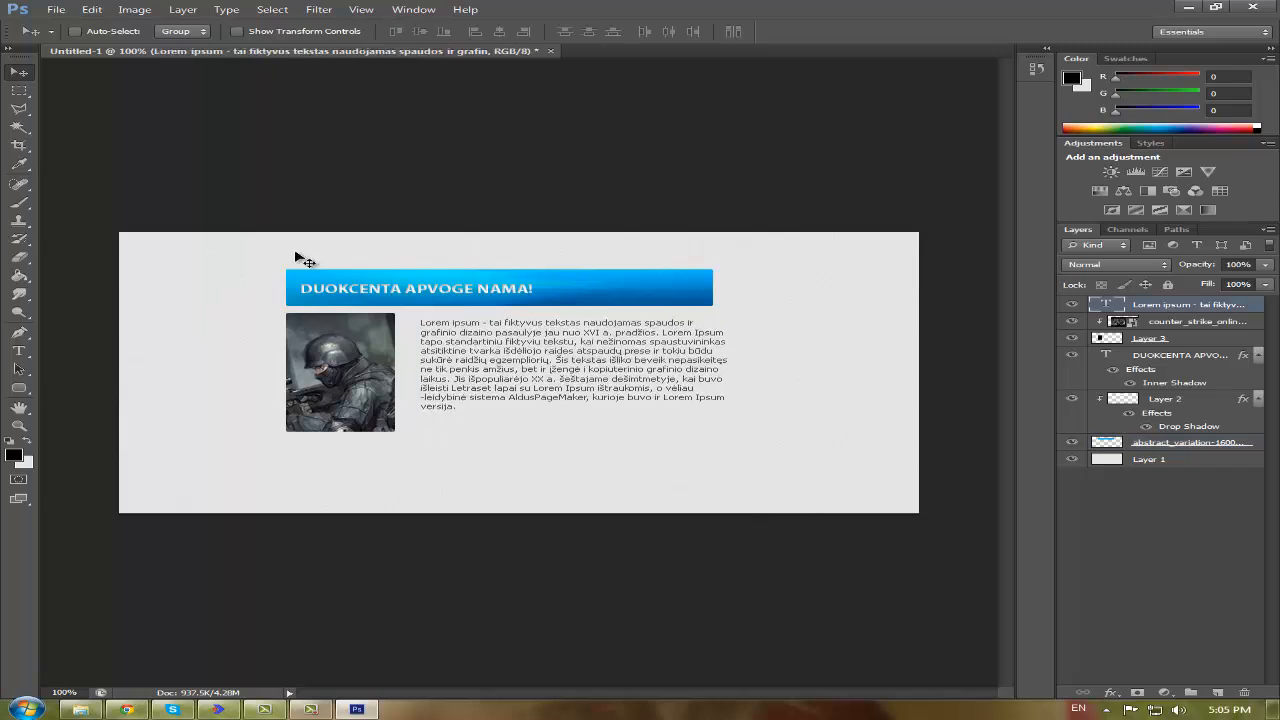
pyautogui.hotkey('ctrl', 'z')
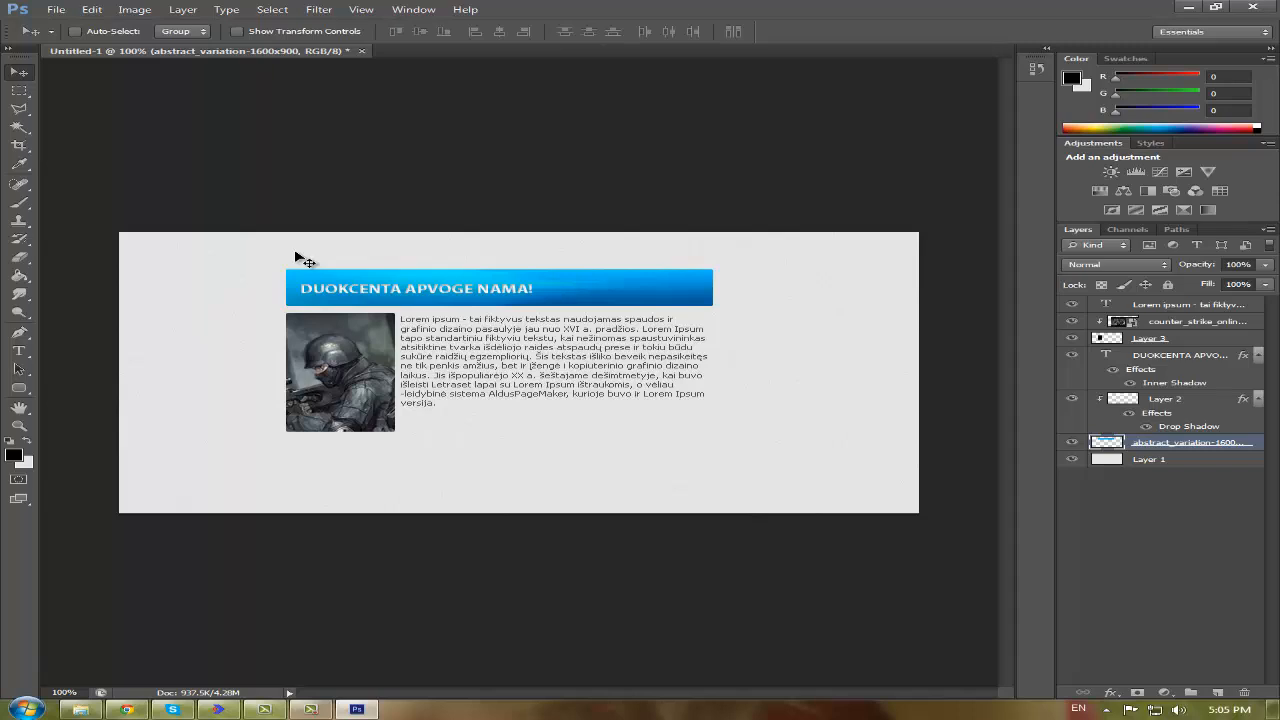
# - Quit Photoshop without saving the Untitled-1 document
pyautogui.click(1253, 7)
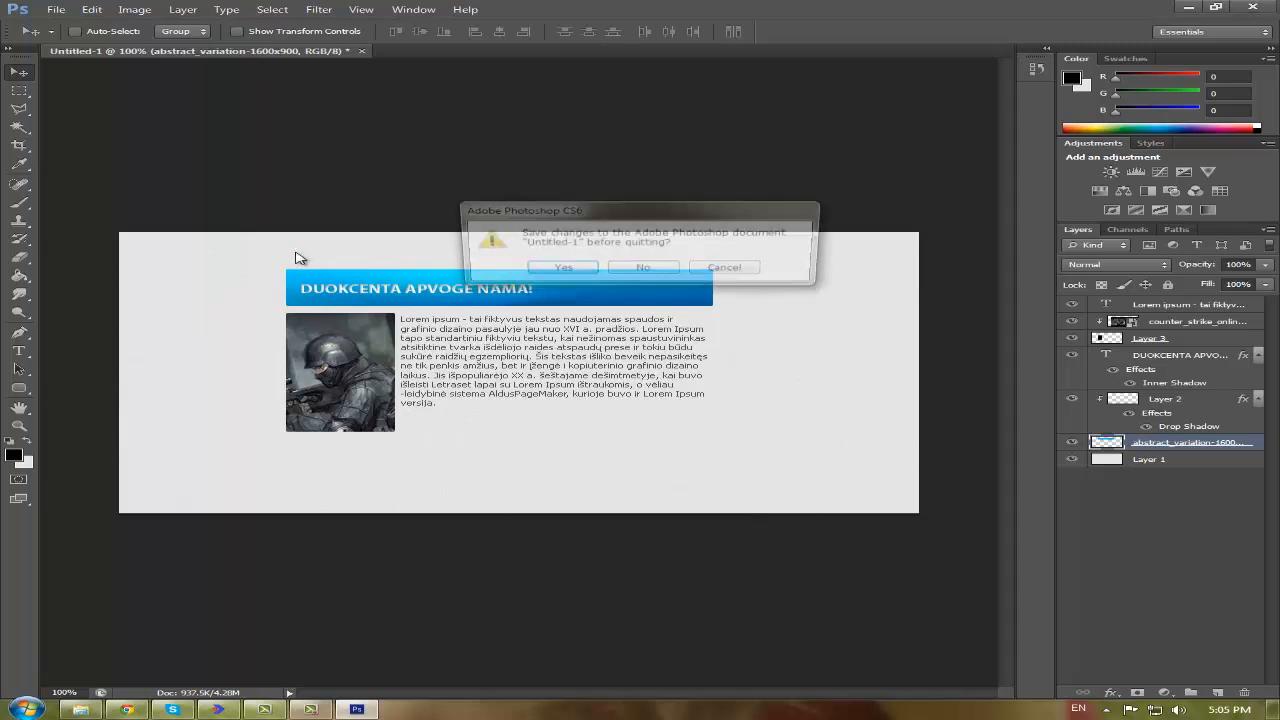
pyautogui.click(643, 269)
pyautogui.press('F9')
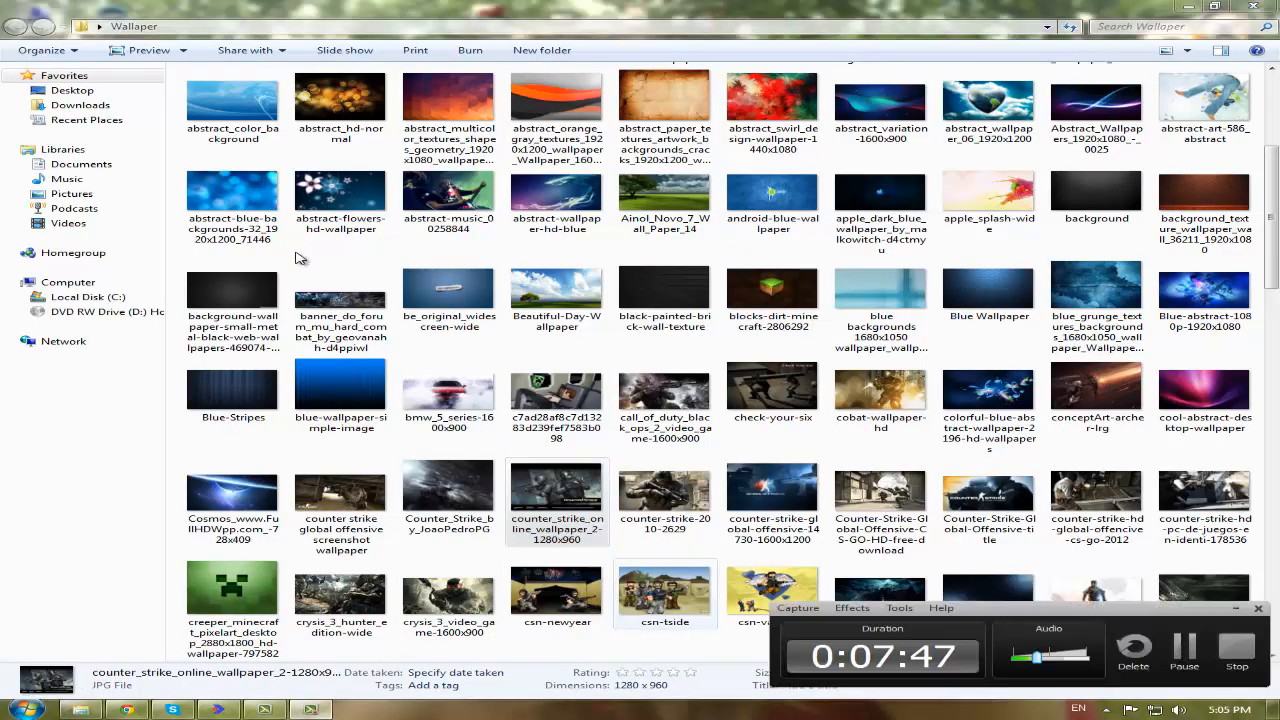